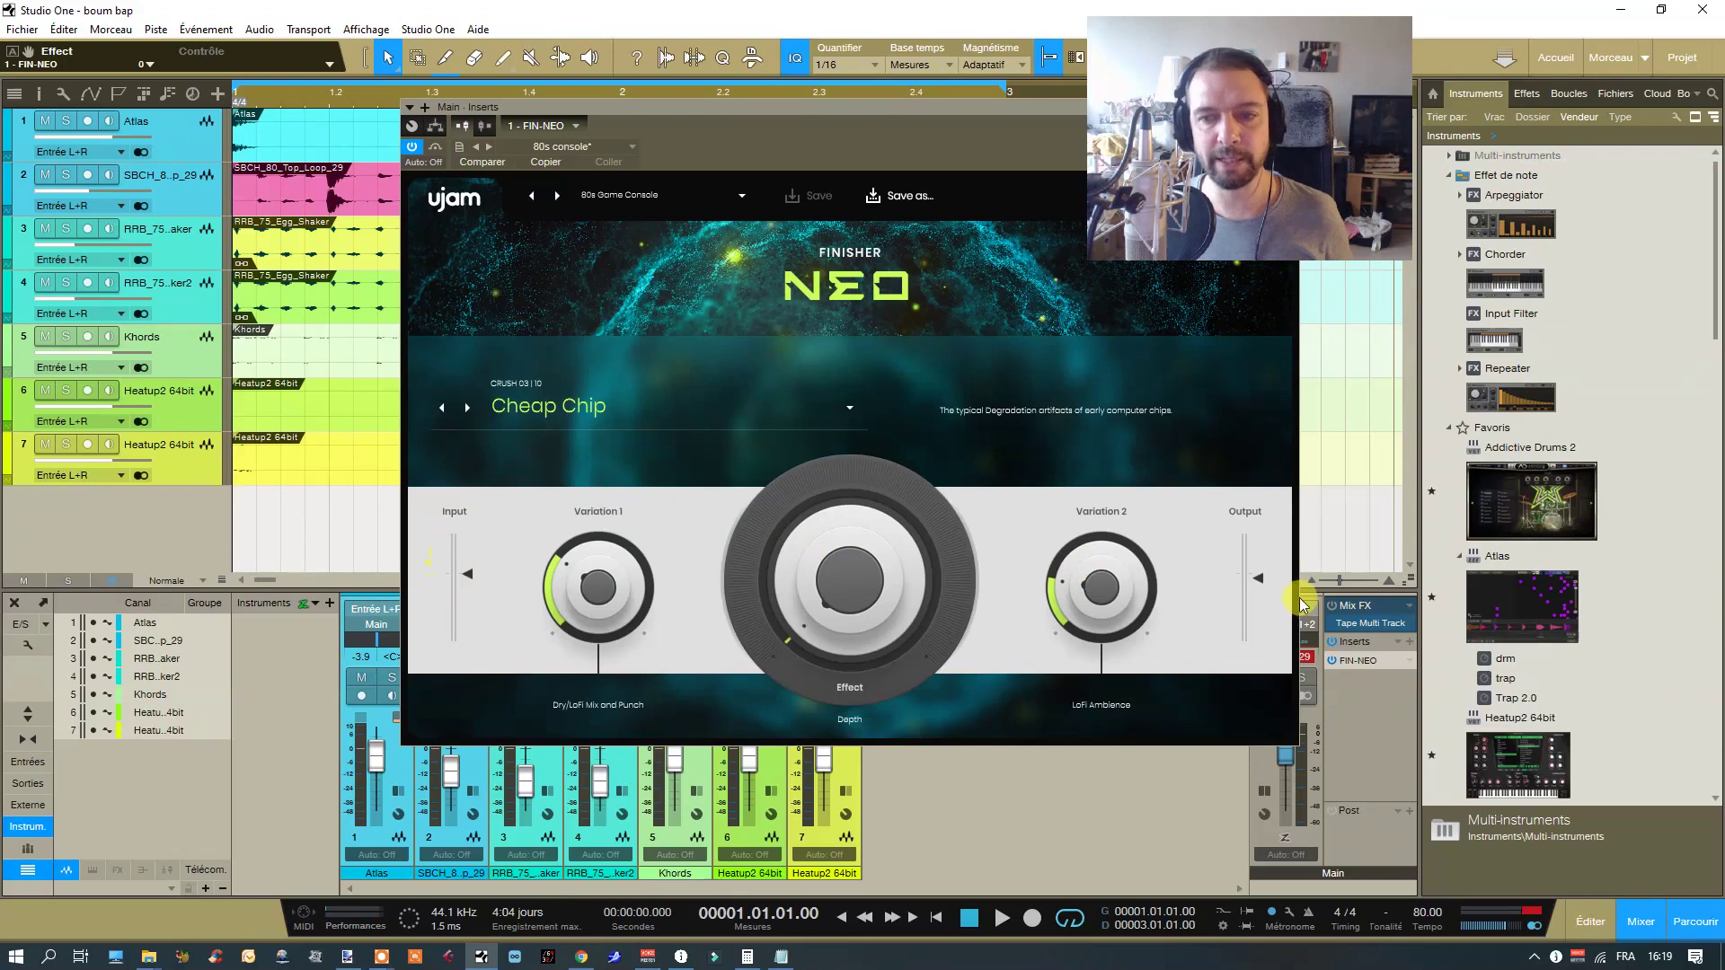
# - Examine the available effect modes, the factory preset categories from Spread to Inspiration, and the host's preset list
pyautogui.click(558, 419)
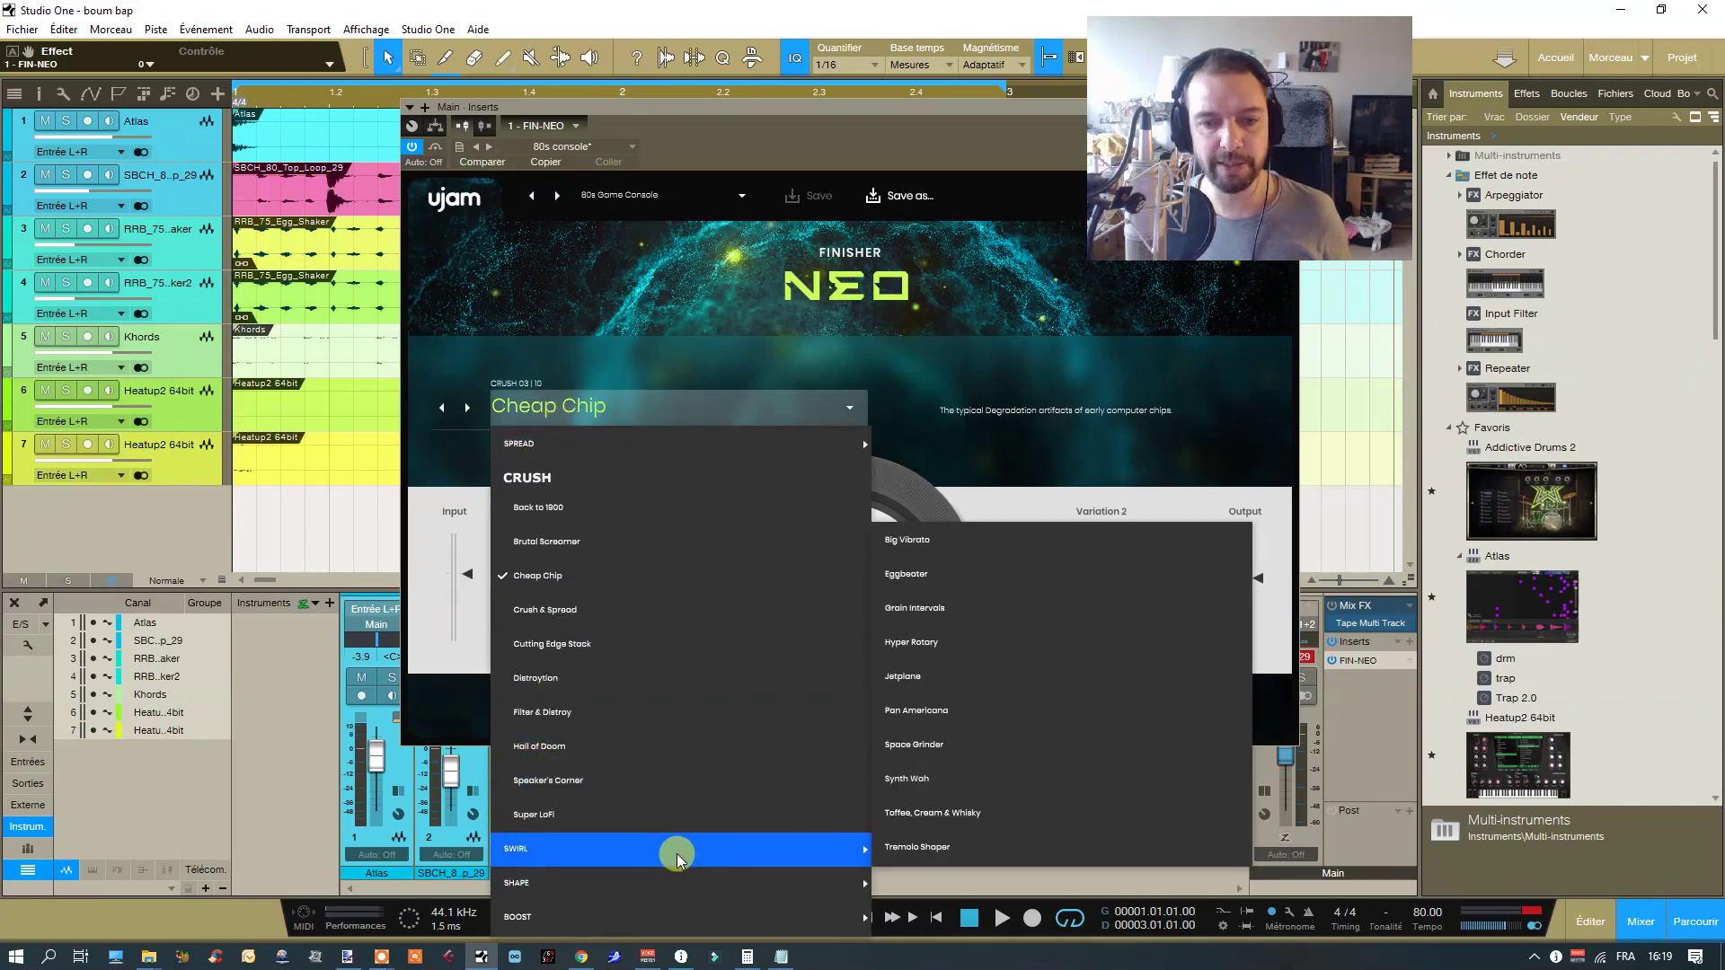
pyautogui.click(648, 166)
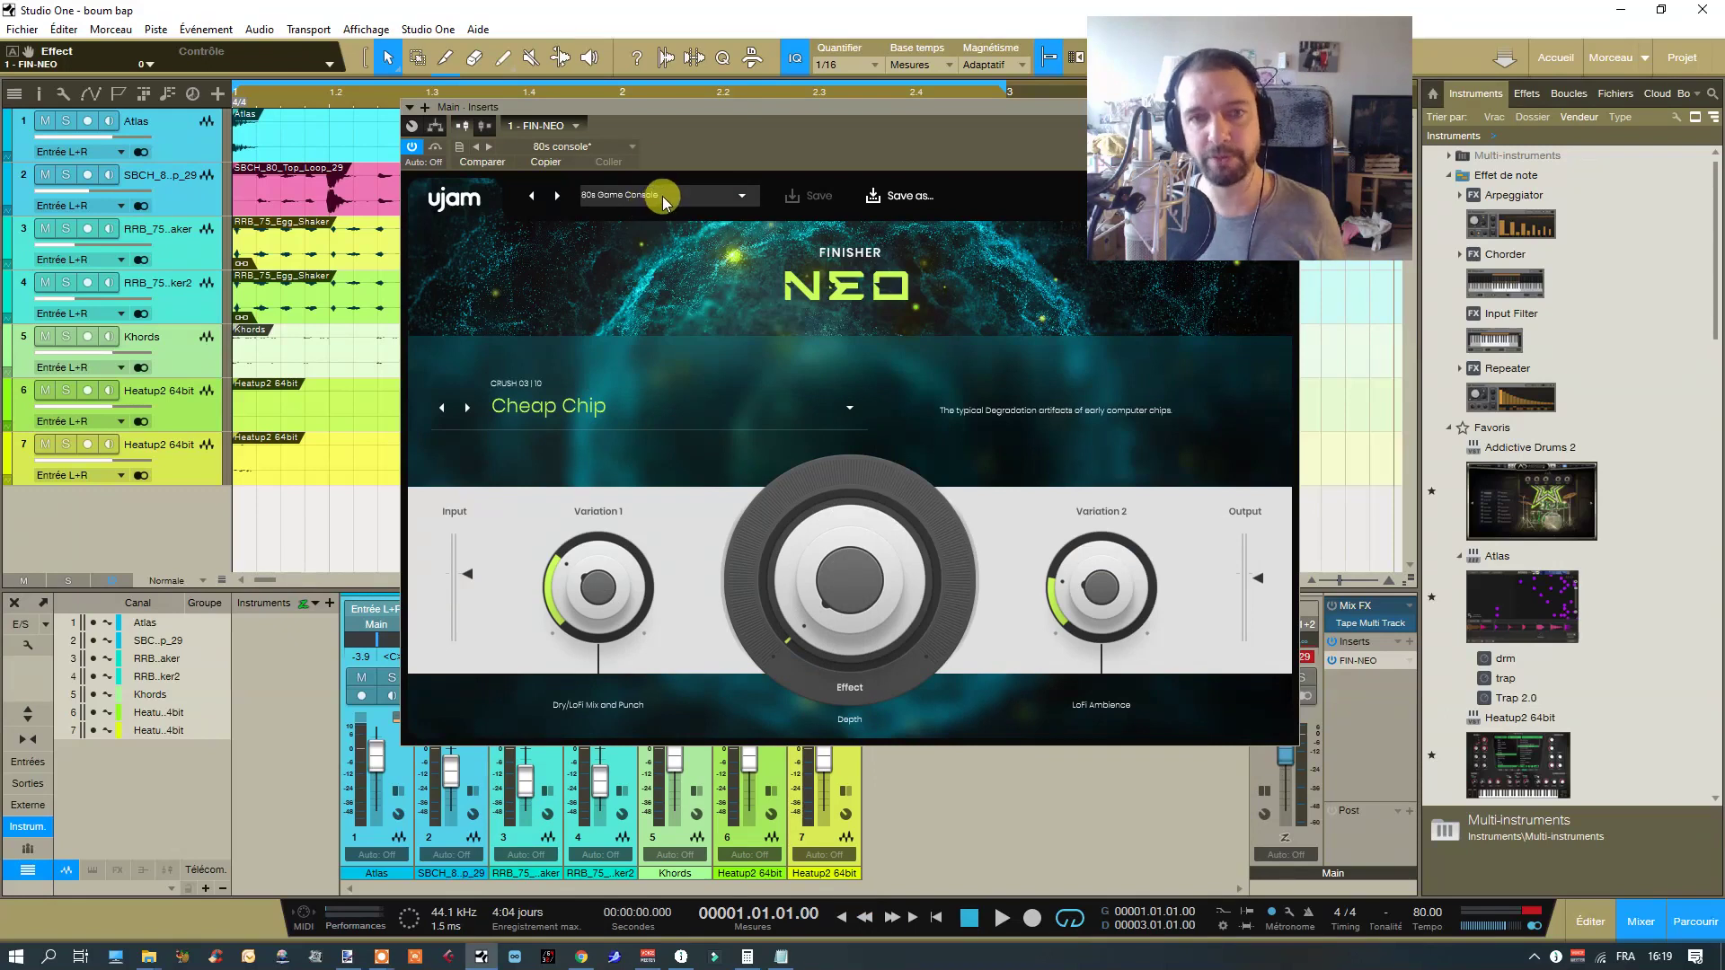
pyautogui.click(661, 196)
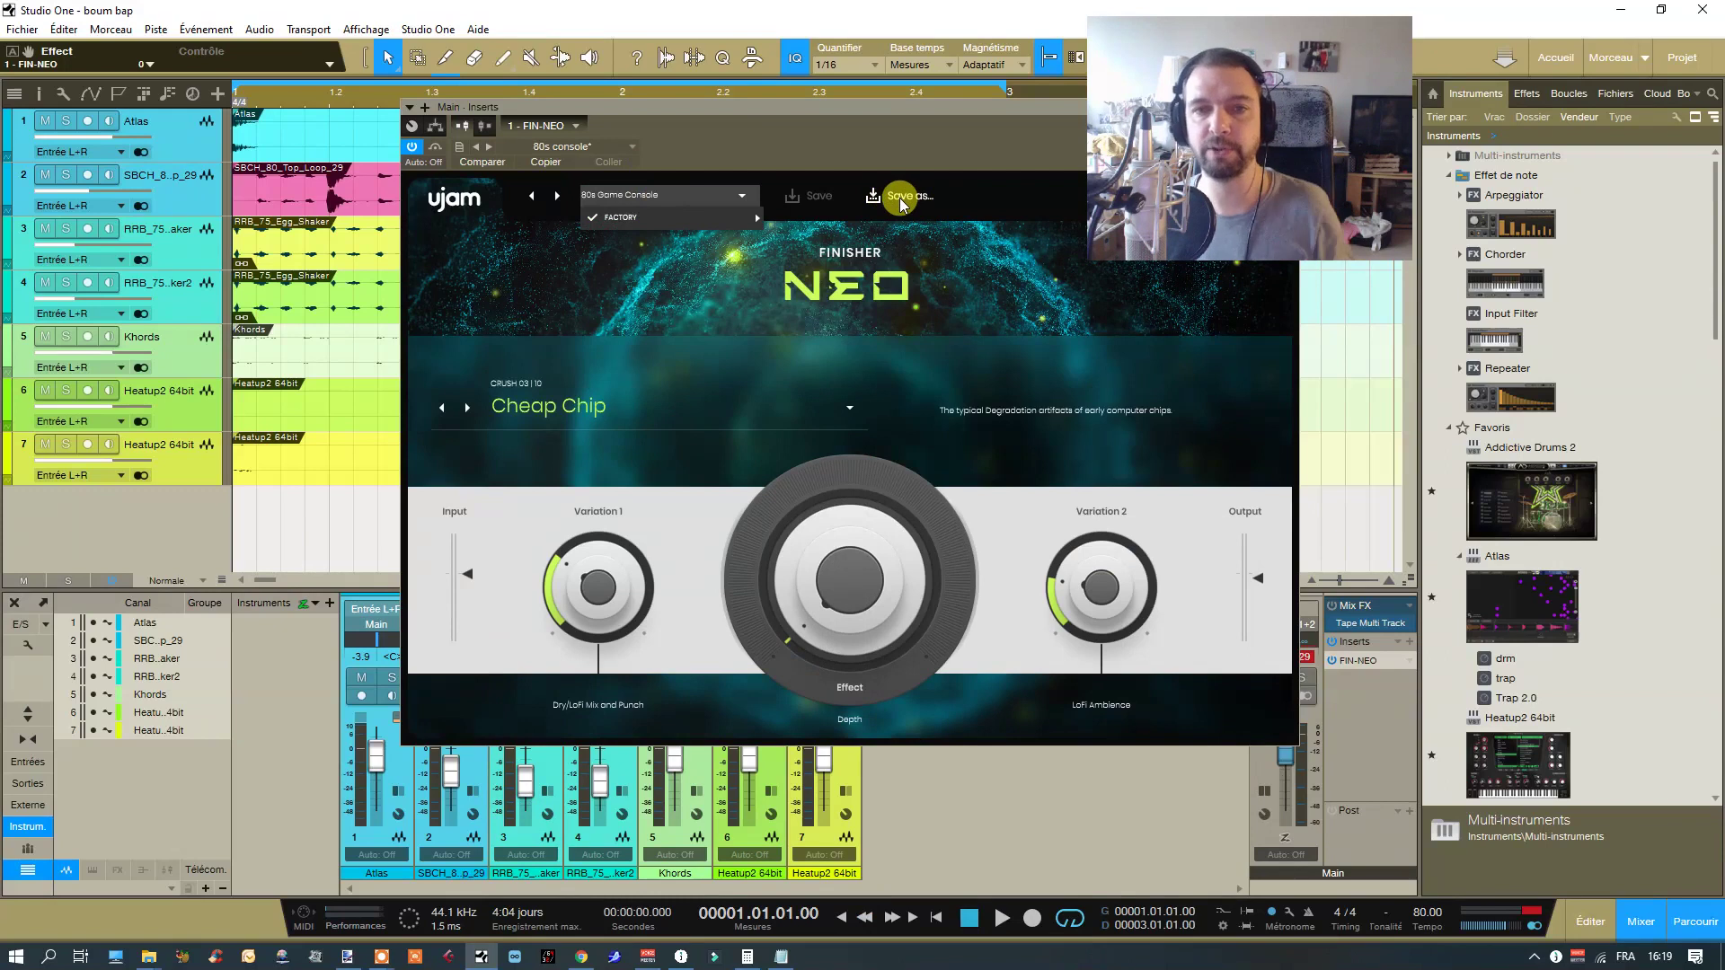
pyautogui.moveTo(670, 218)
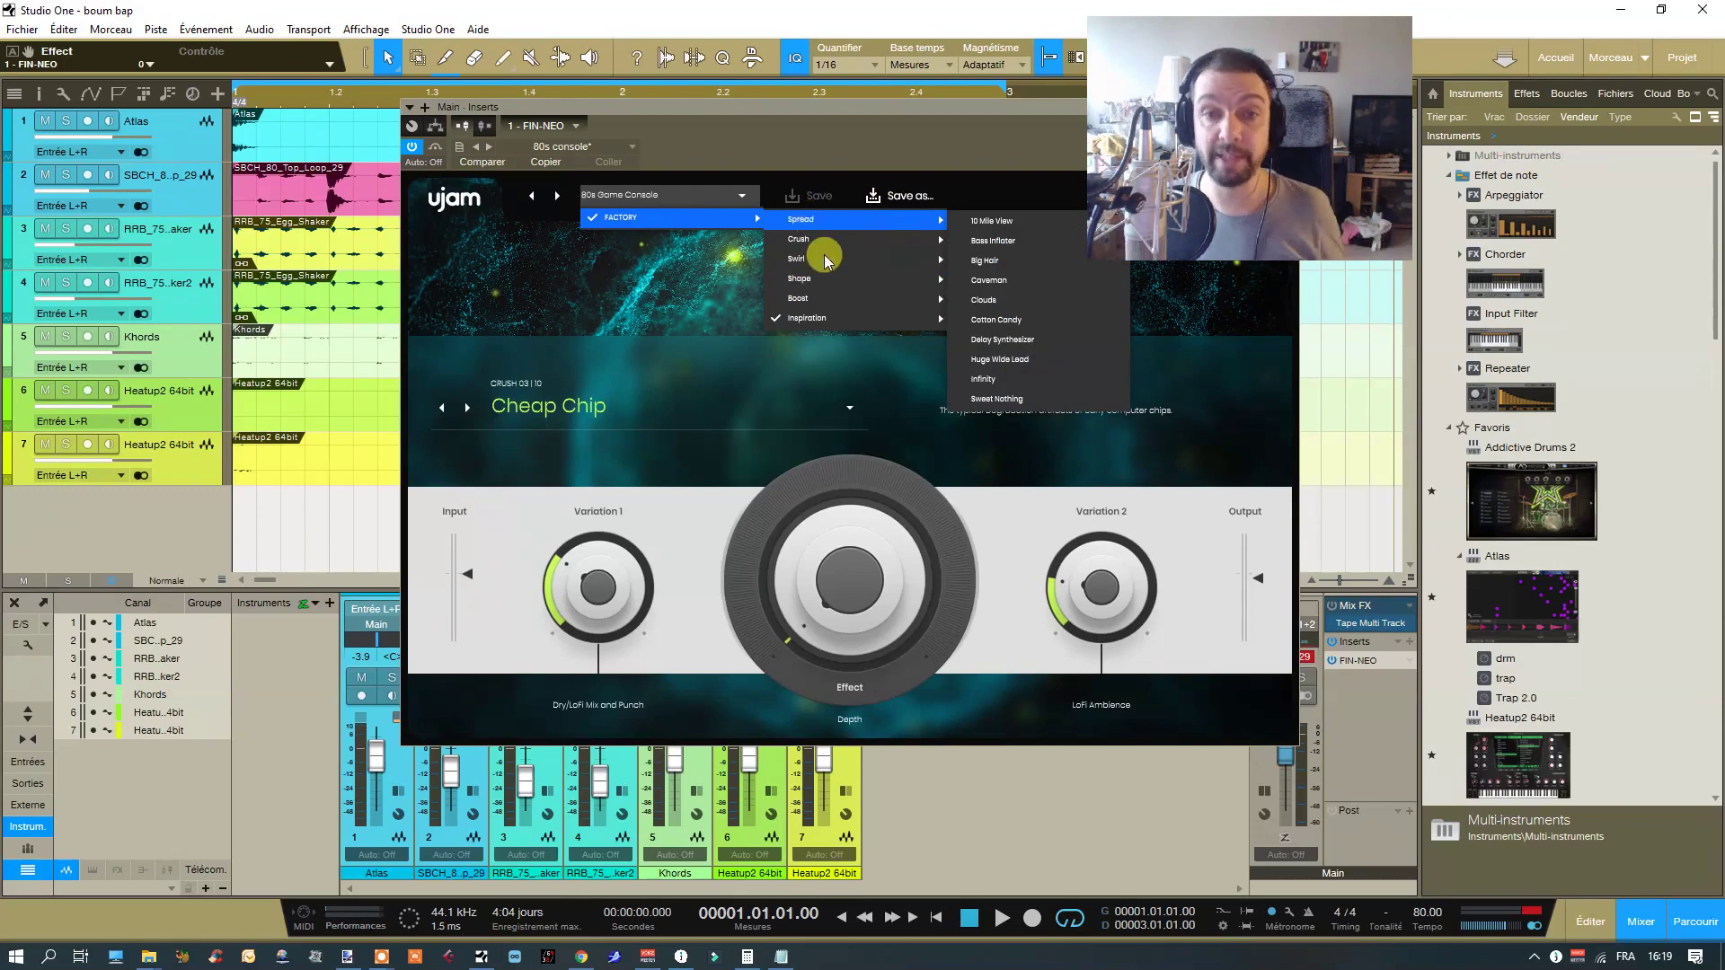
pyautogui.moveTo(816, 239)
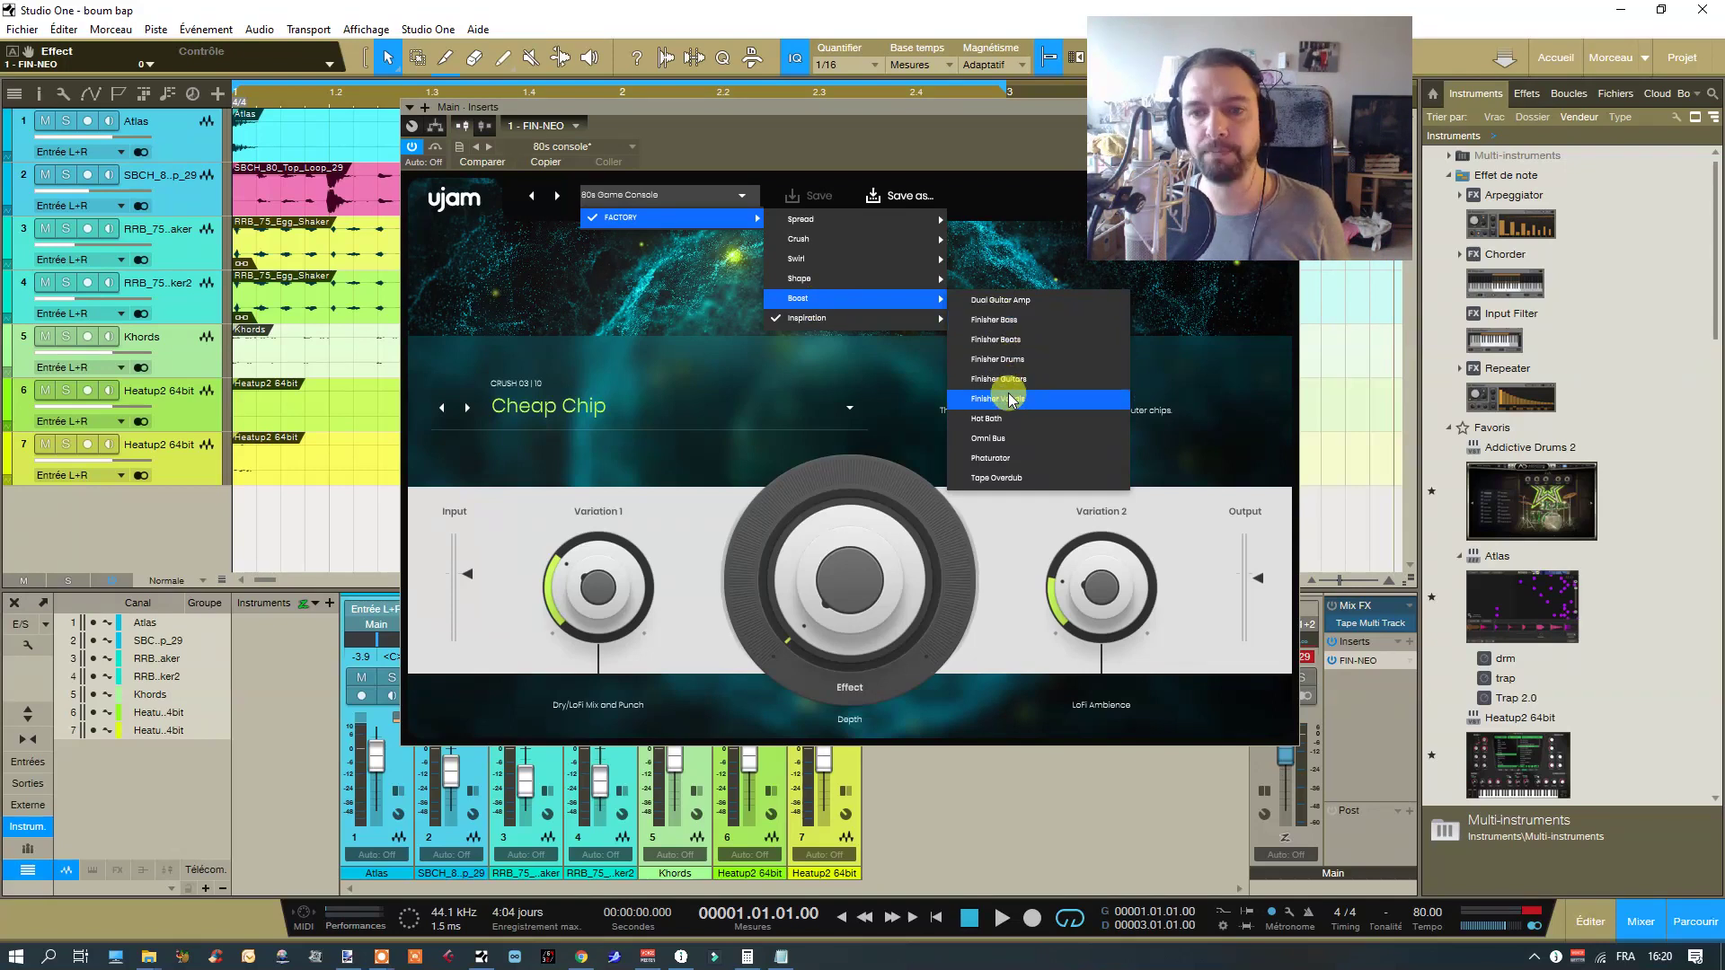
pyautogui.moveTo(817, 329)
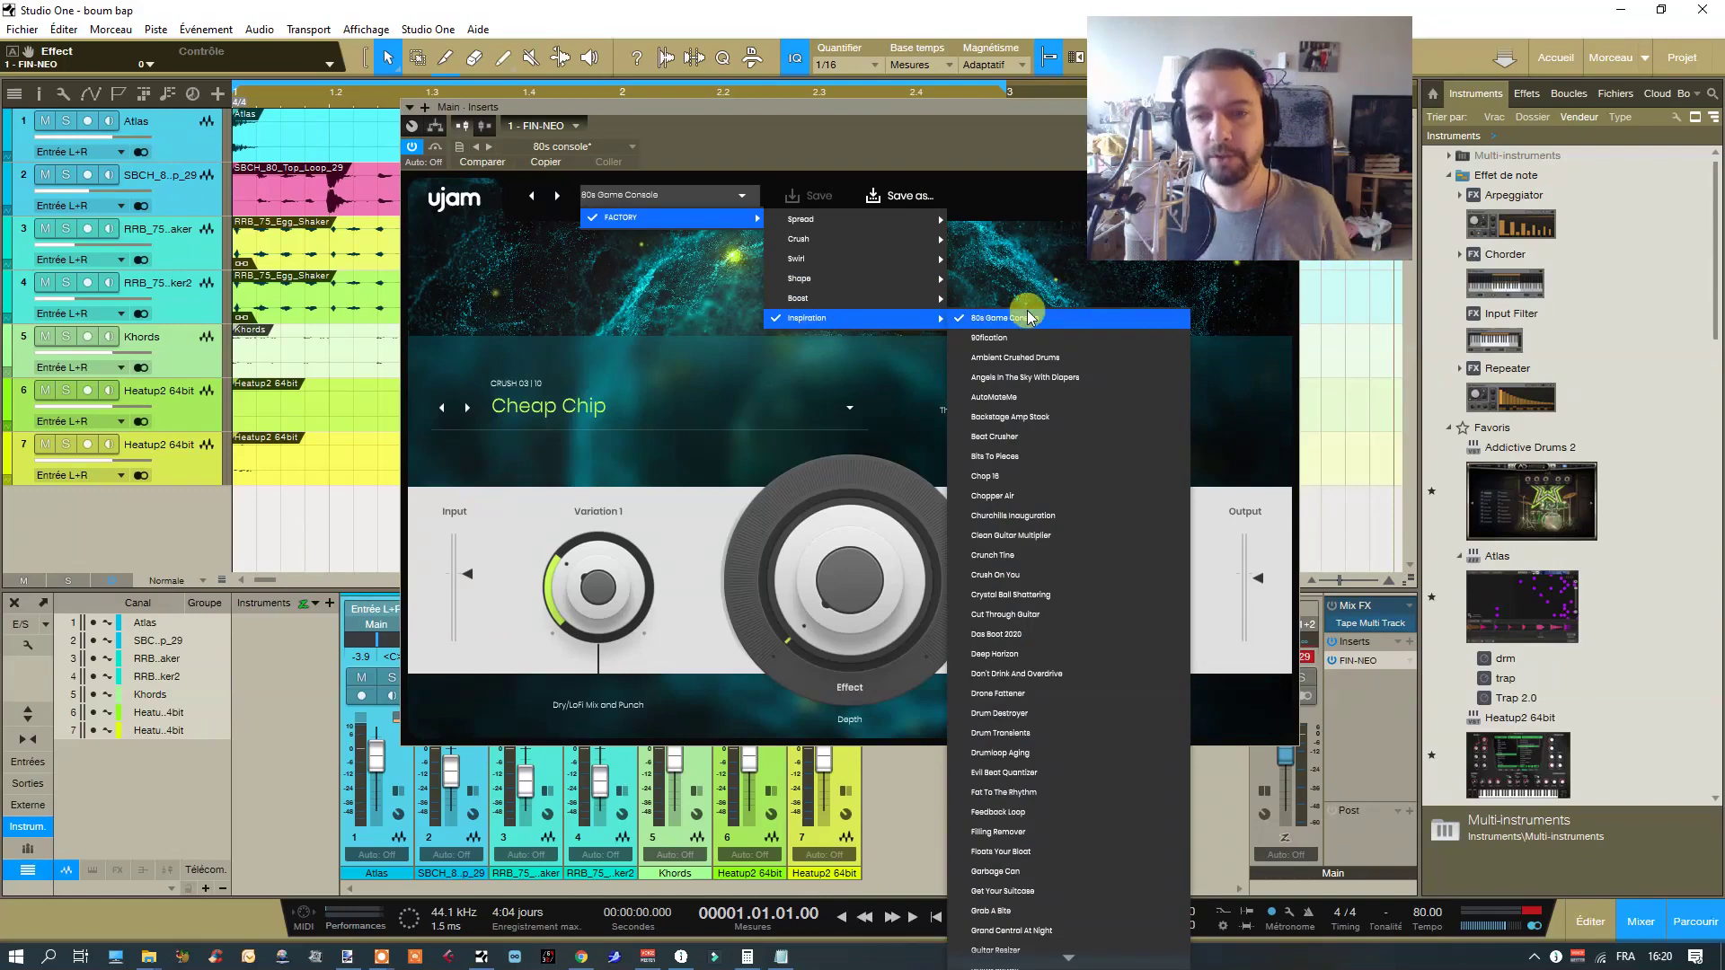
pyautogui.moveTo(1085, 923)
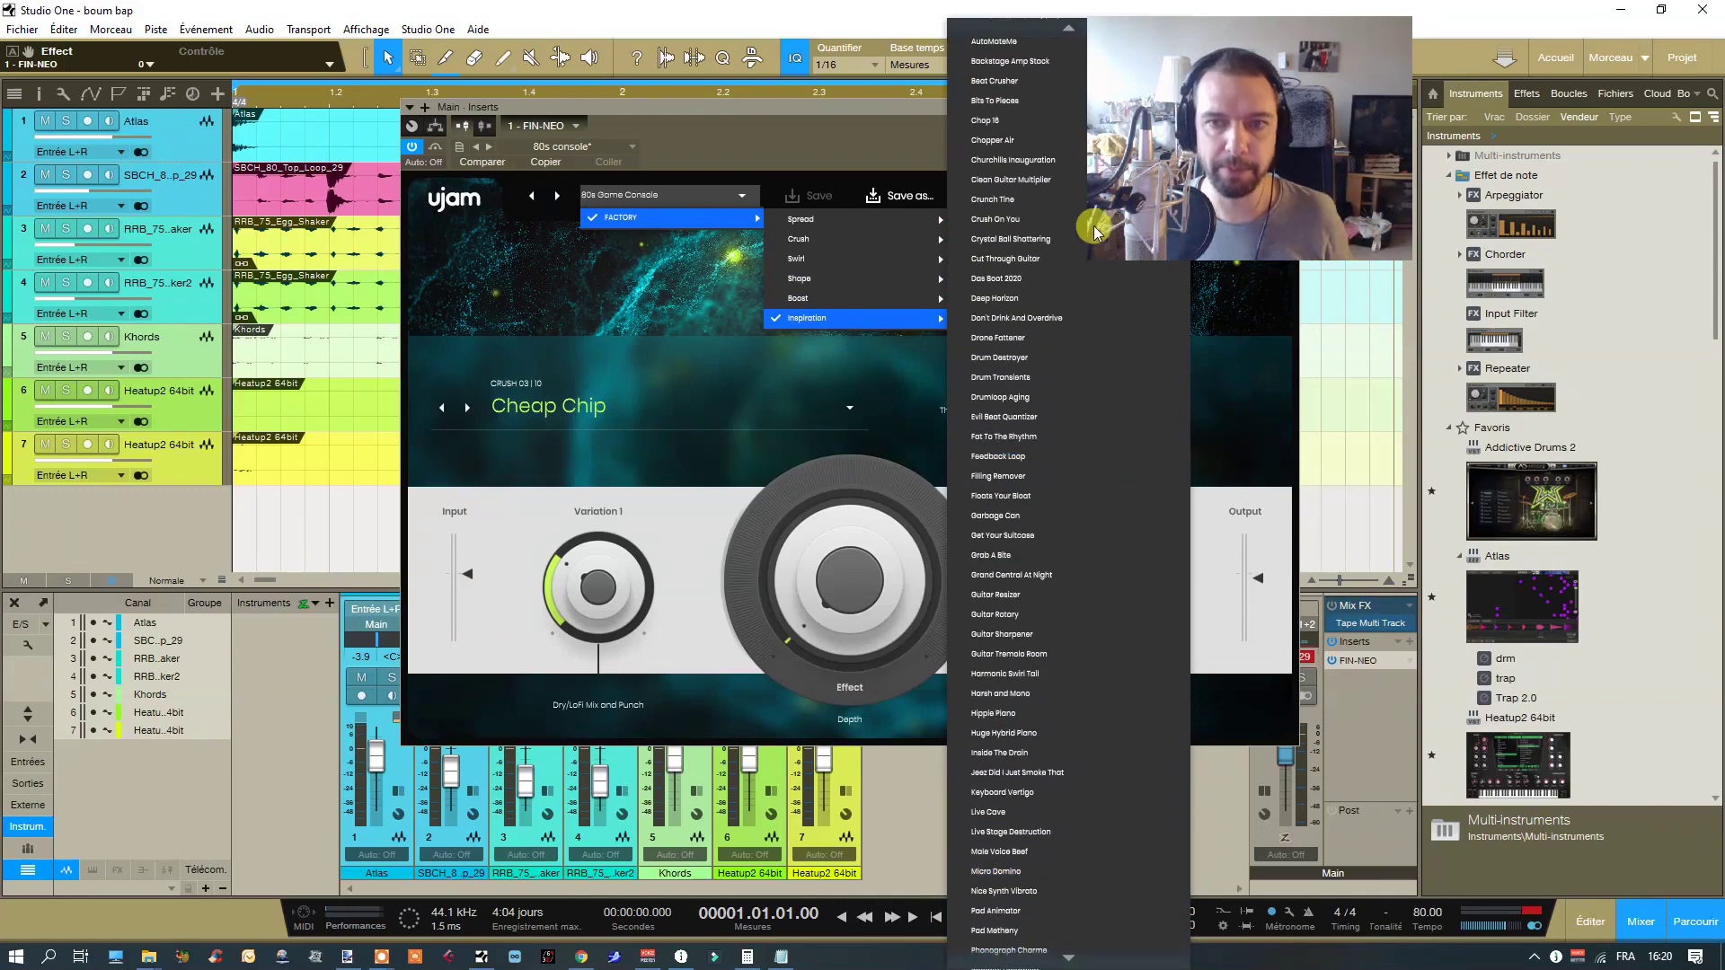
pyautogui.click(865, 156)
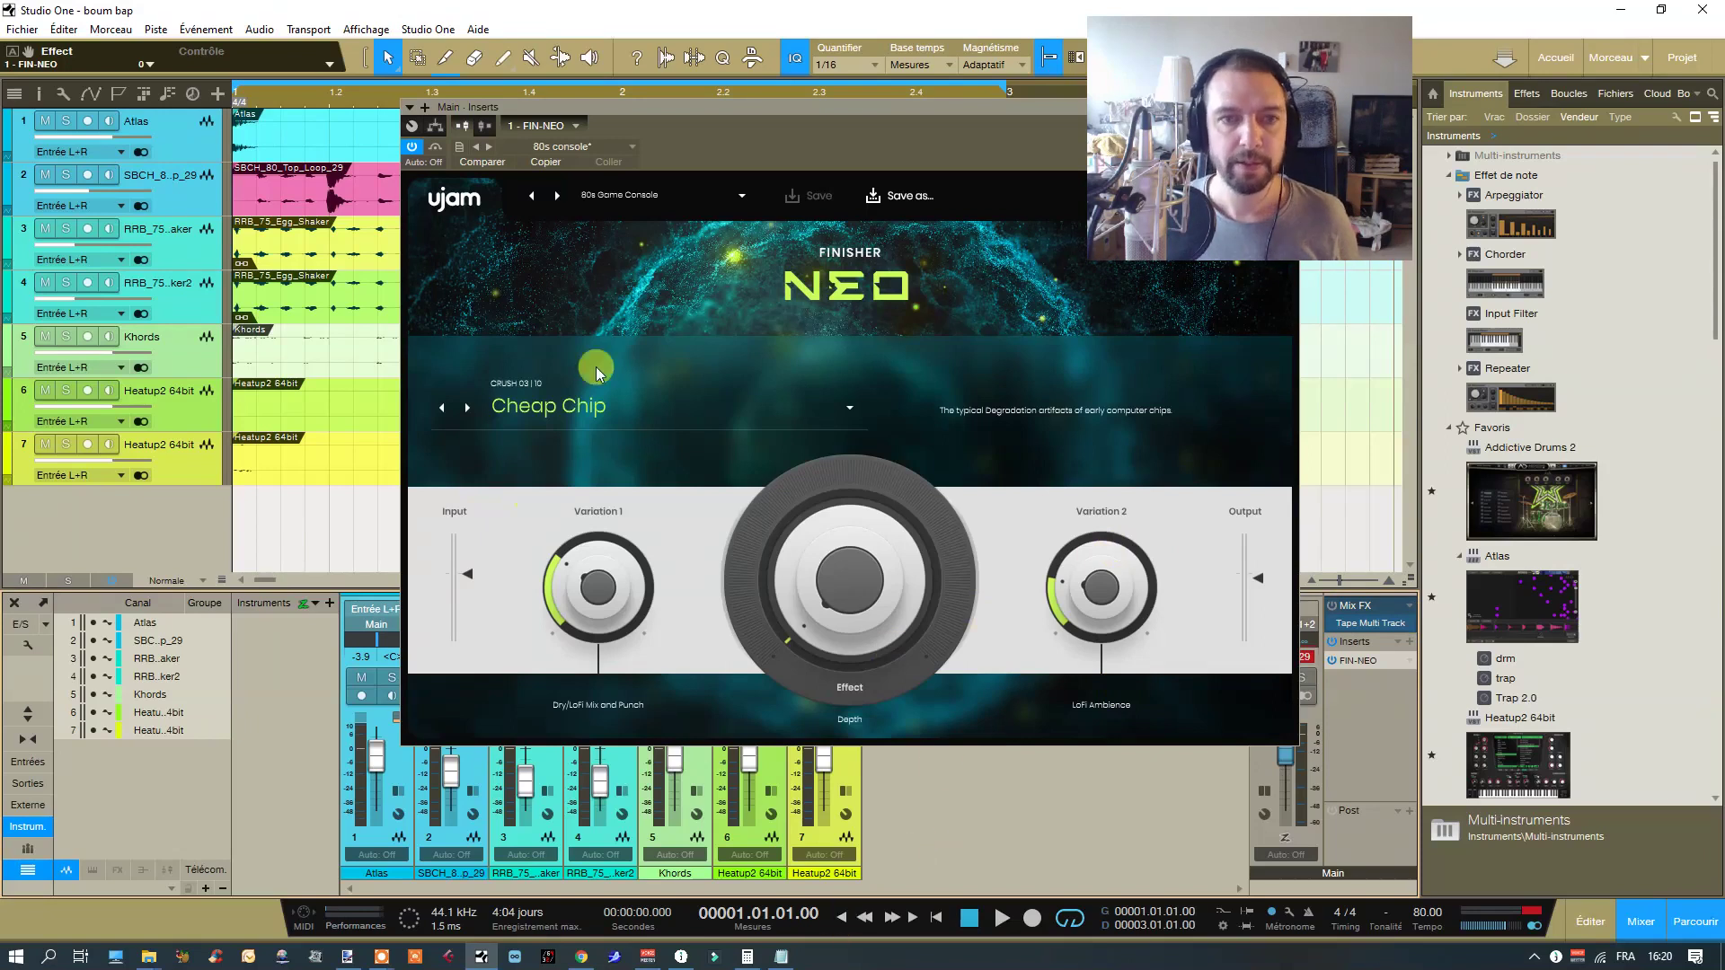
pyautogui.click(614, 147)
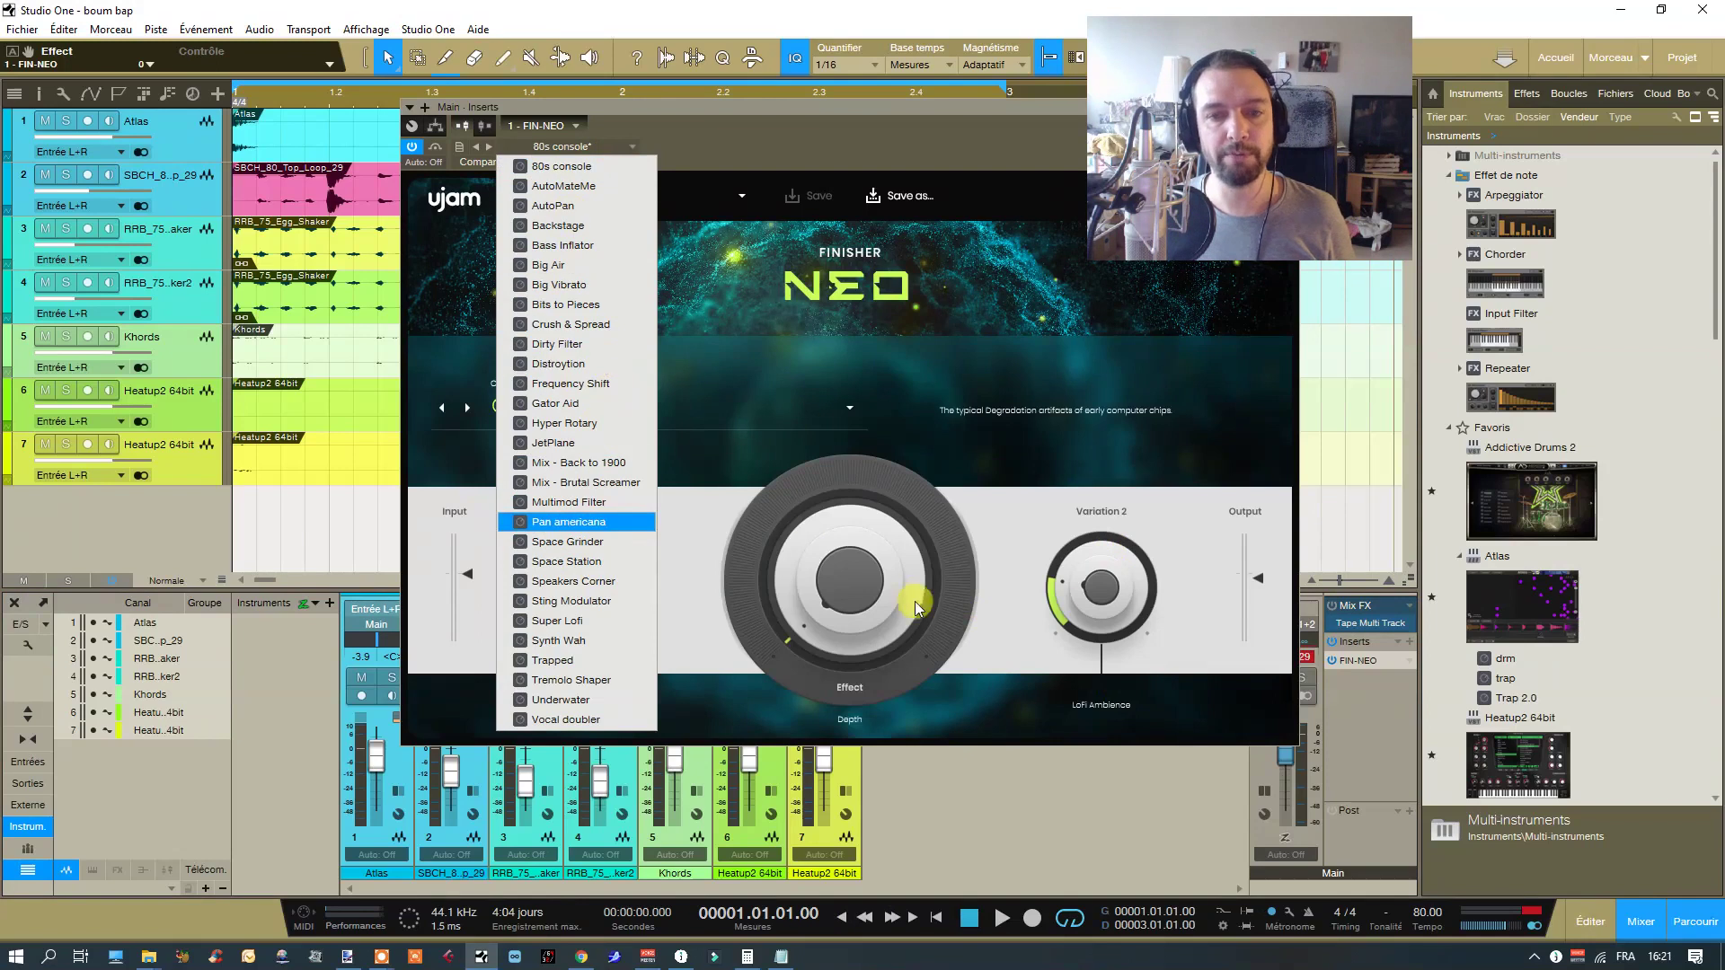
pyautogui.click(872, 117)
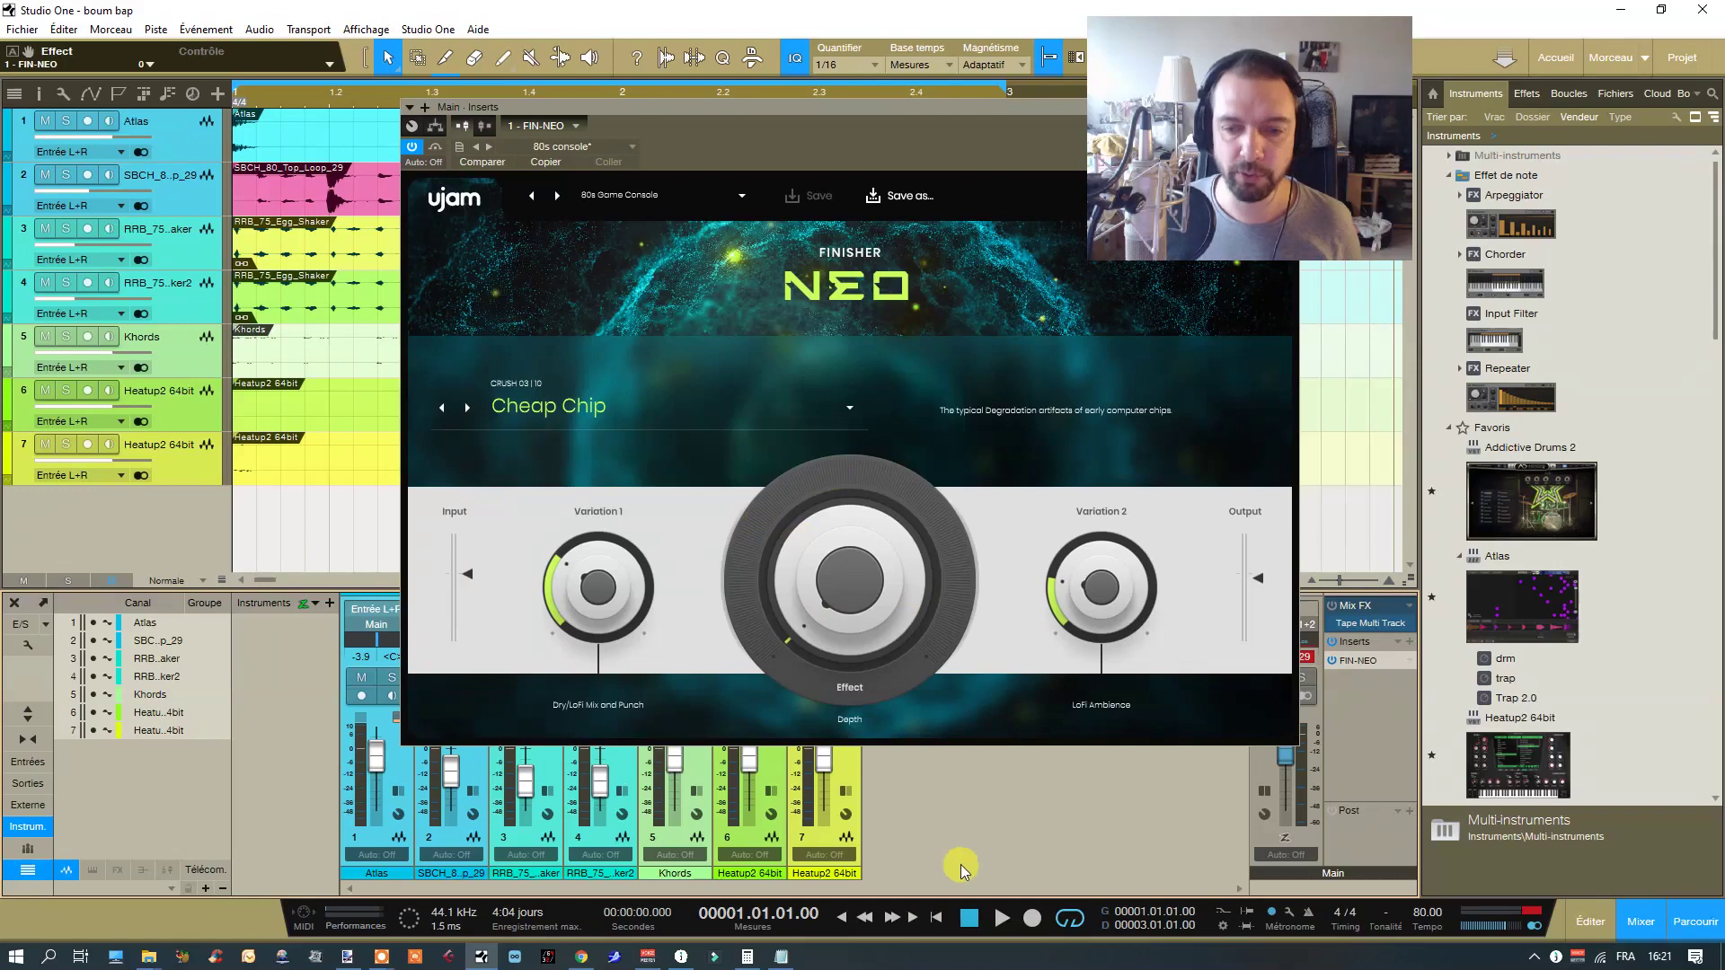
# - Start playback and vary the Effect, Variation 1 and Variation 2 amounts of the Cheap Chip mode
pyautogui.click(1002, 917)
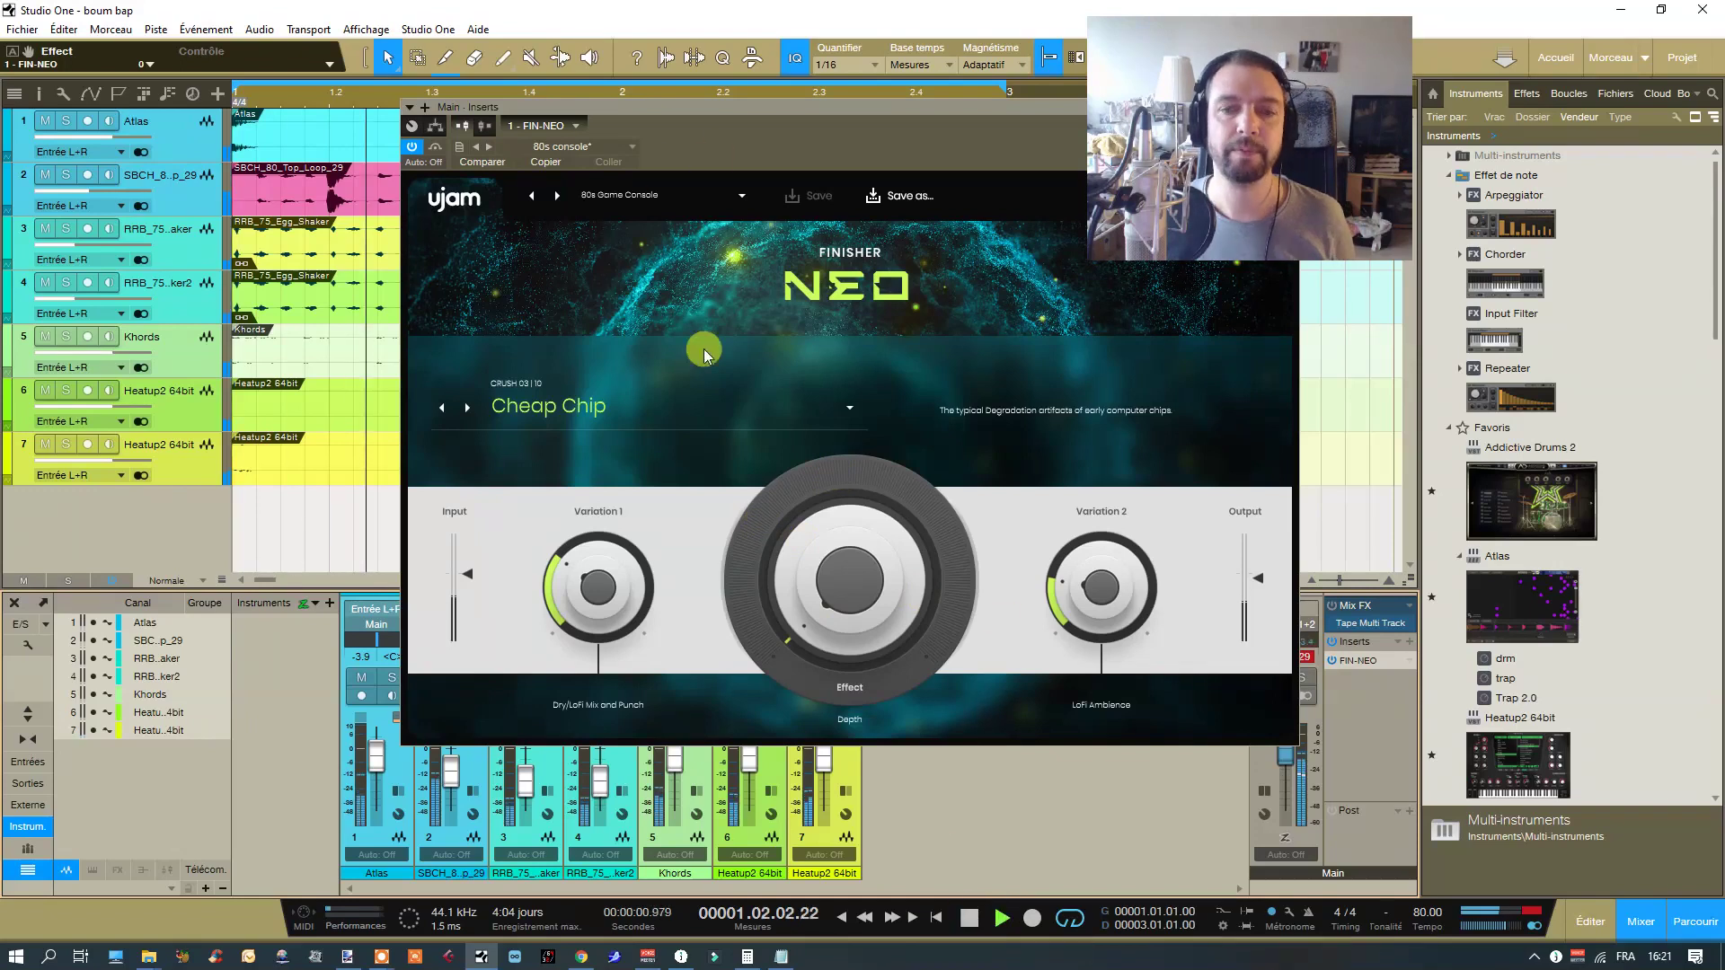
pyautogui.moveTo(817, 551); pyautogui.dragTo(817, 514)
pyautogui.moveTo(825, 436); pyautogui.dragTo(834, 369)
pyautogui.moveTo(582, 537); pyautogui.dragTo(618, 469)
pyautogui.moveTo(1033, 588); pyautogui.dragTo(1065, 446)
pyautogui.moveTo(859, 611); pyautogui.dragTo(871, 706)
# - Load the AutoMateMe preset, vary its Effect amount, lower Variation 2, and raise Variation 1 to 76
pyautogui.click(489, 148)
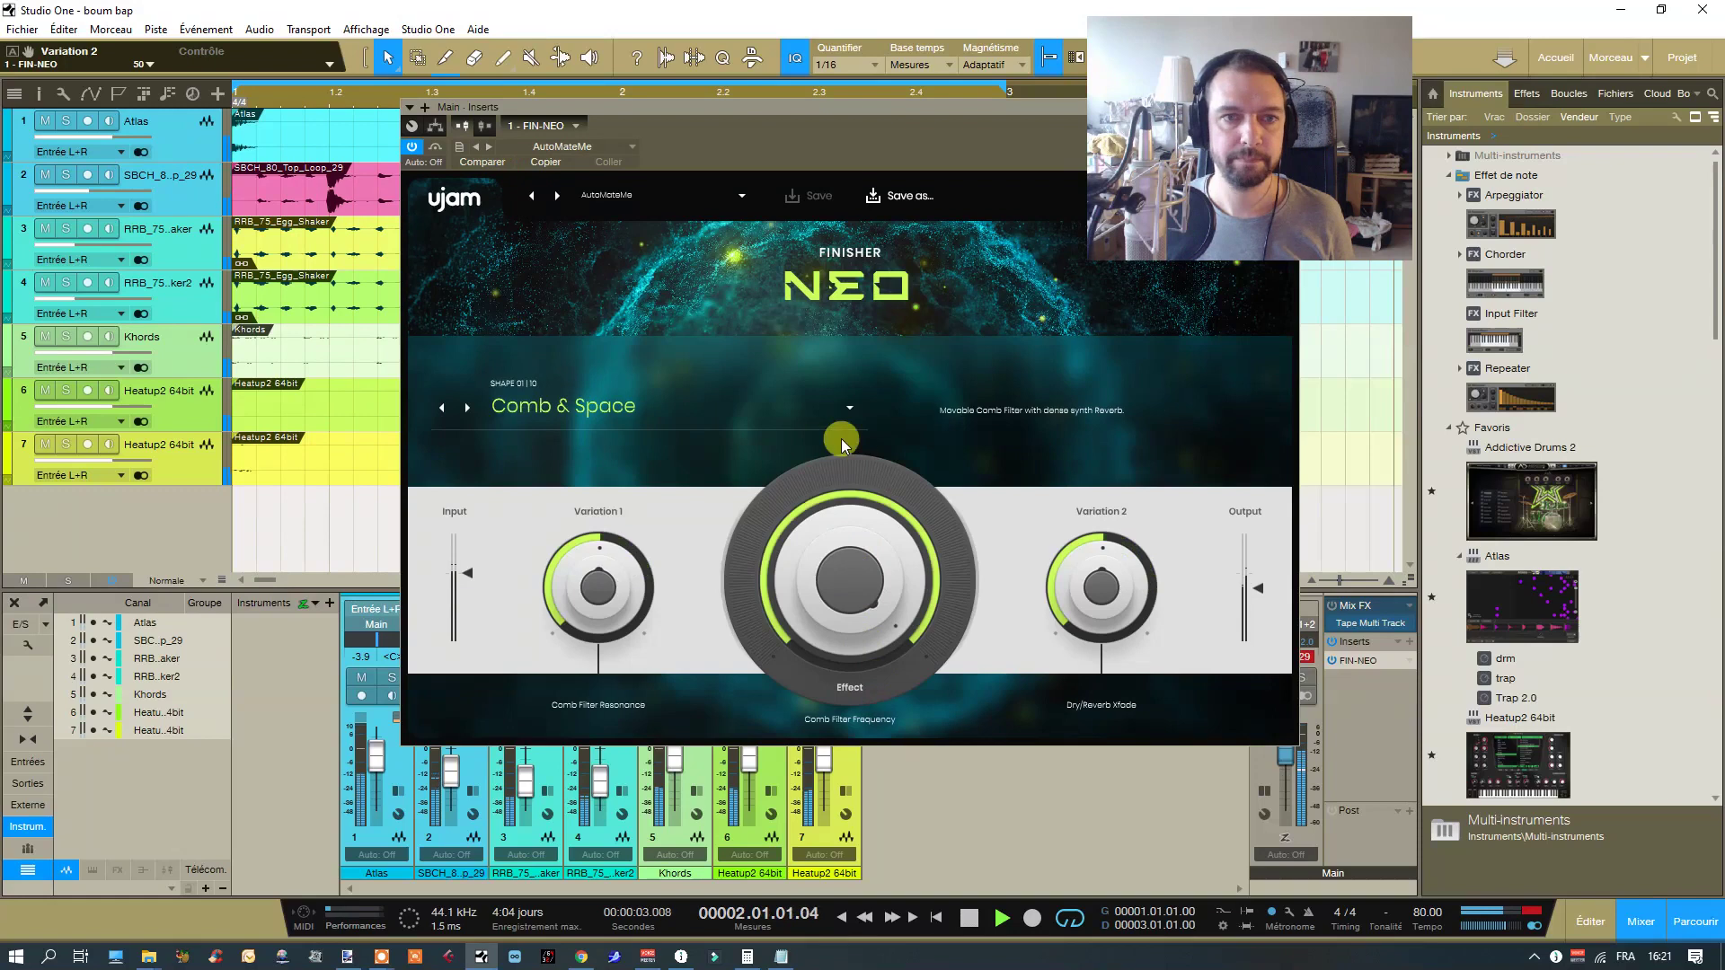
pyautogui.moveTo(850, 565); pyautogui.dragTo(863, 755)
pyautogui.moveTo(1101, 588); pyautogui.dragTo(1093, 697)
pyautogui.moveTo(519, 561); pyautogui.dragTo(582, 683)
pyautogui.moveTo(844, 584); pyautogui.dragTo(834, 467)
pyautogui.moveTo(589, 469); pyautogui.dragTo(584, 423)
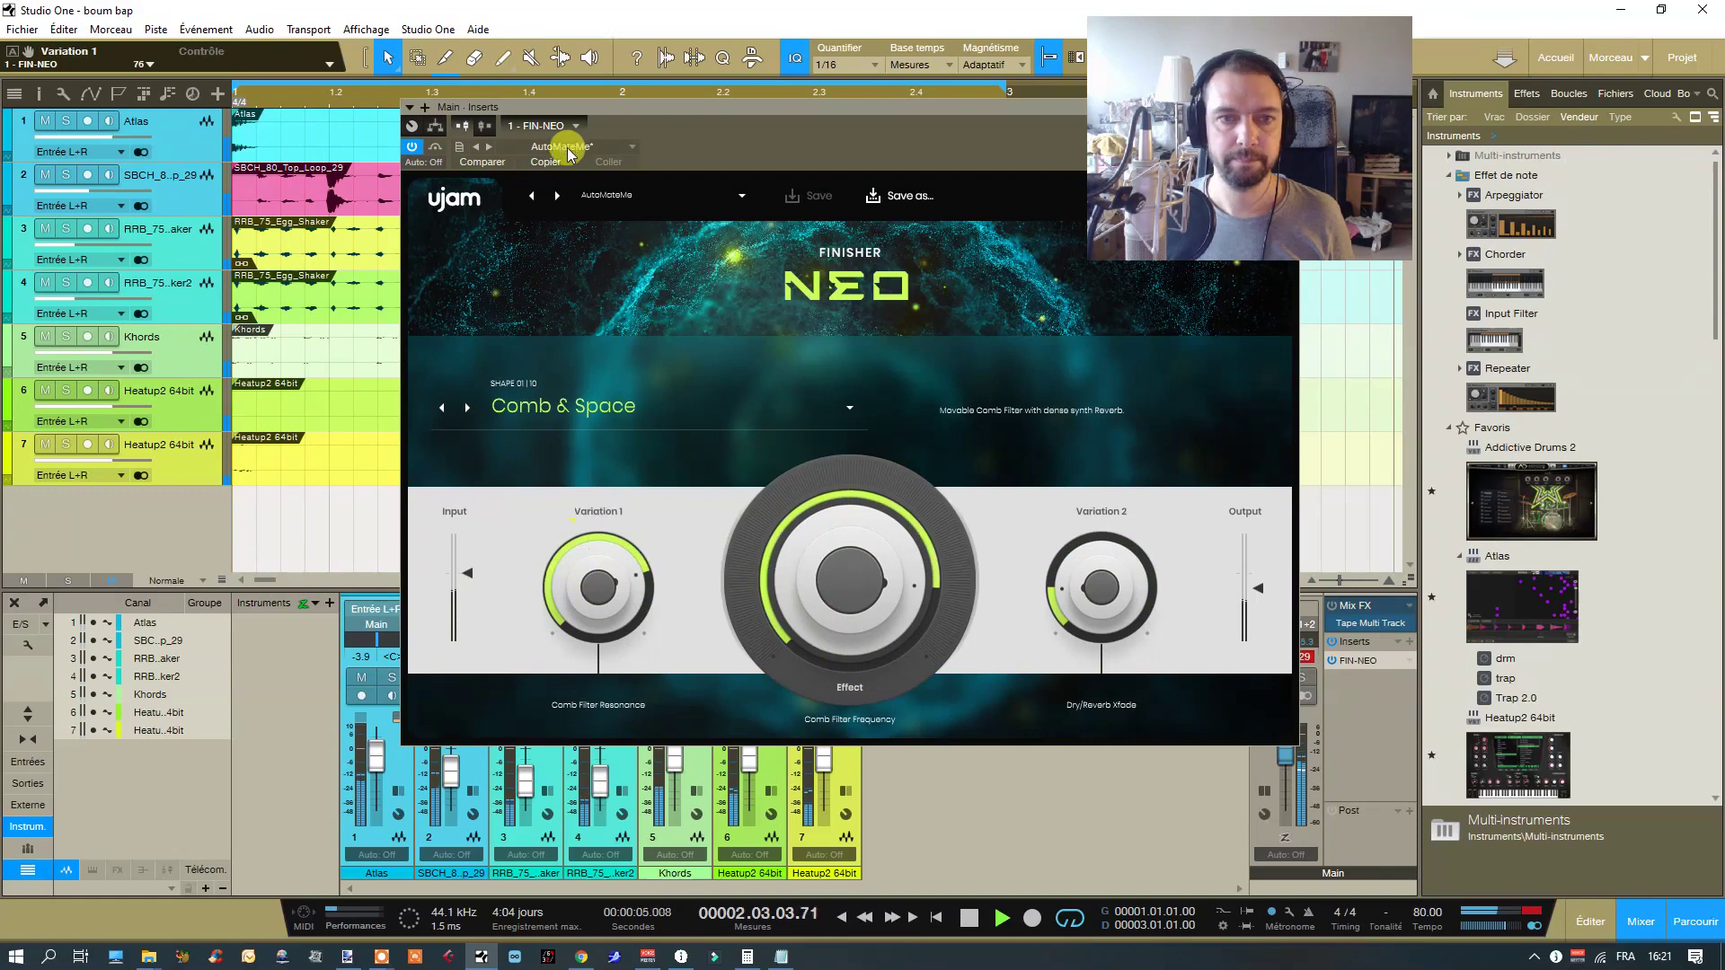
# - Load the AutoPan preset, set Variation 1 to 100, and vary the Variation 2 and Effect amounts
pyautogui.click(484, 144)
pyautogui.click(488, 148)
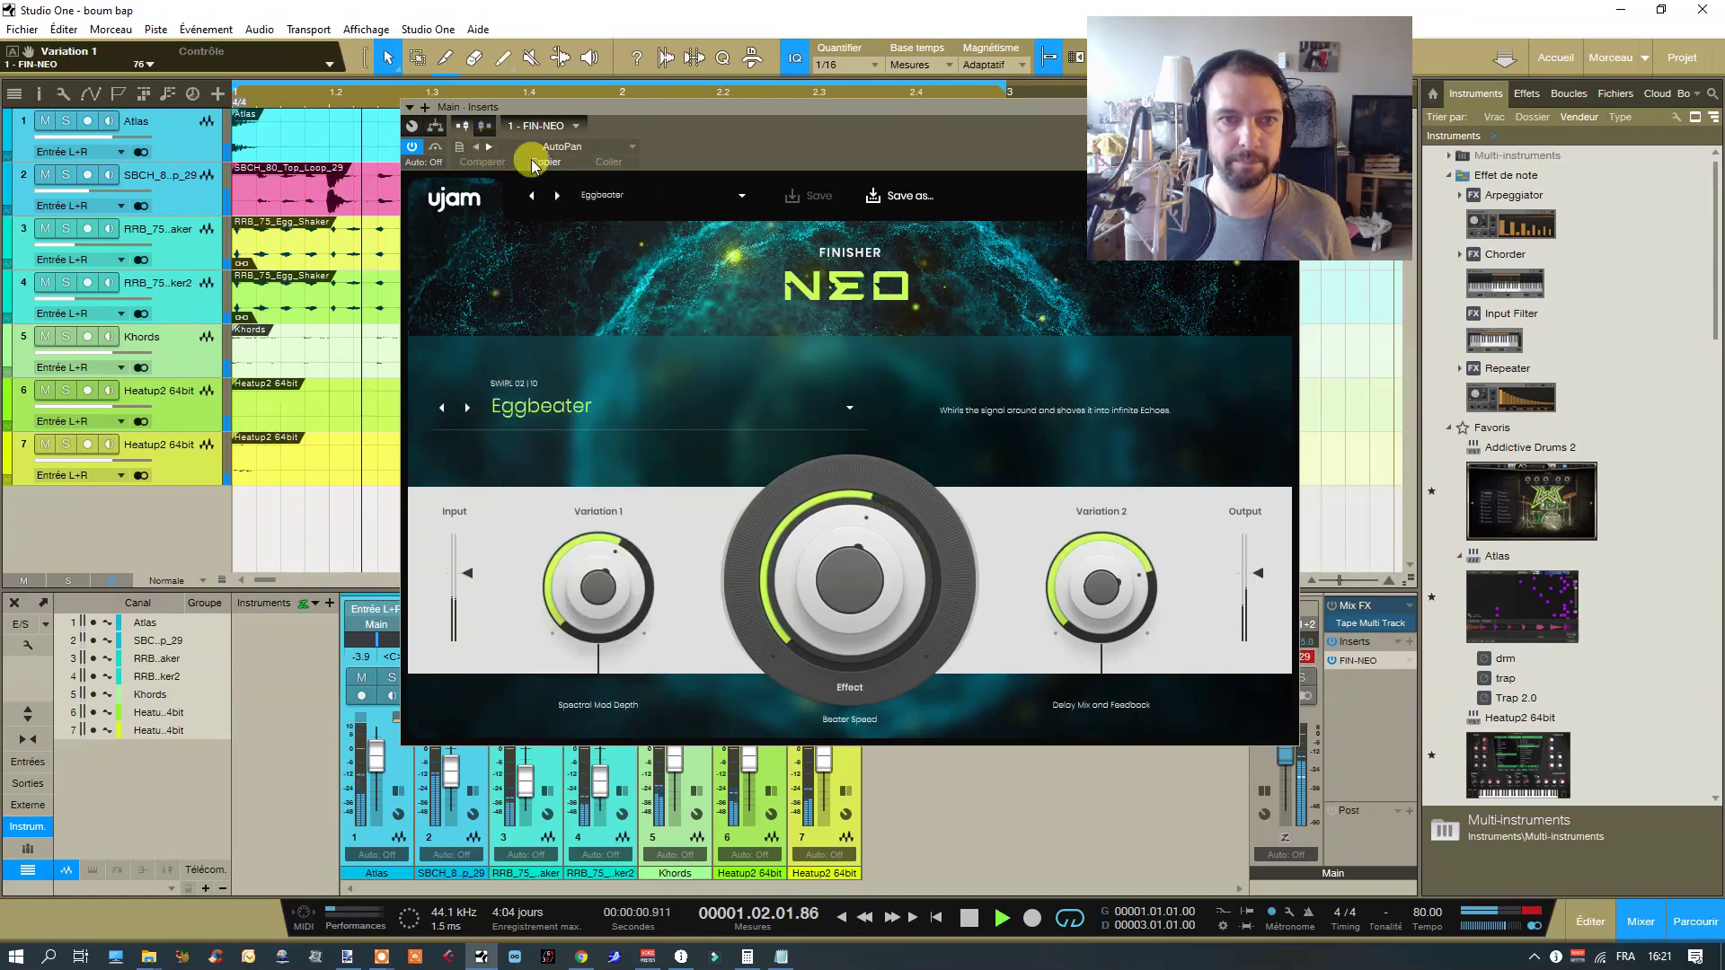
pyautogui.moveTo(627, 542); pyautogui.dragTo(632, 471)
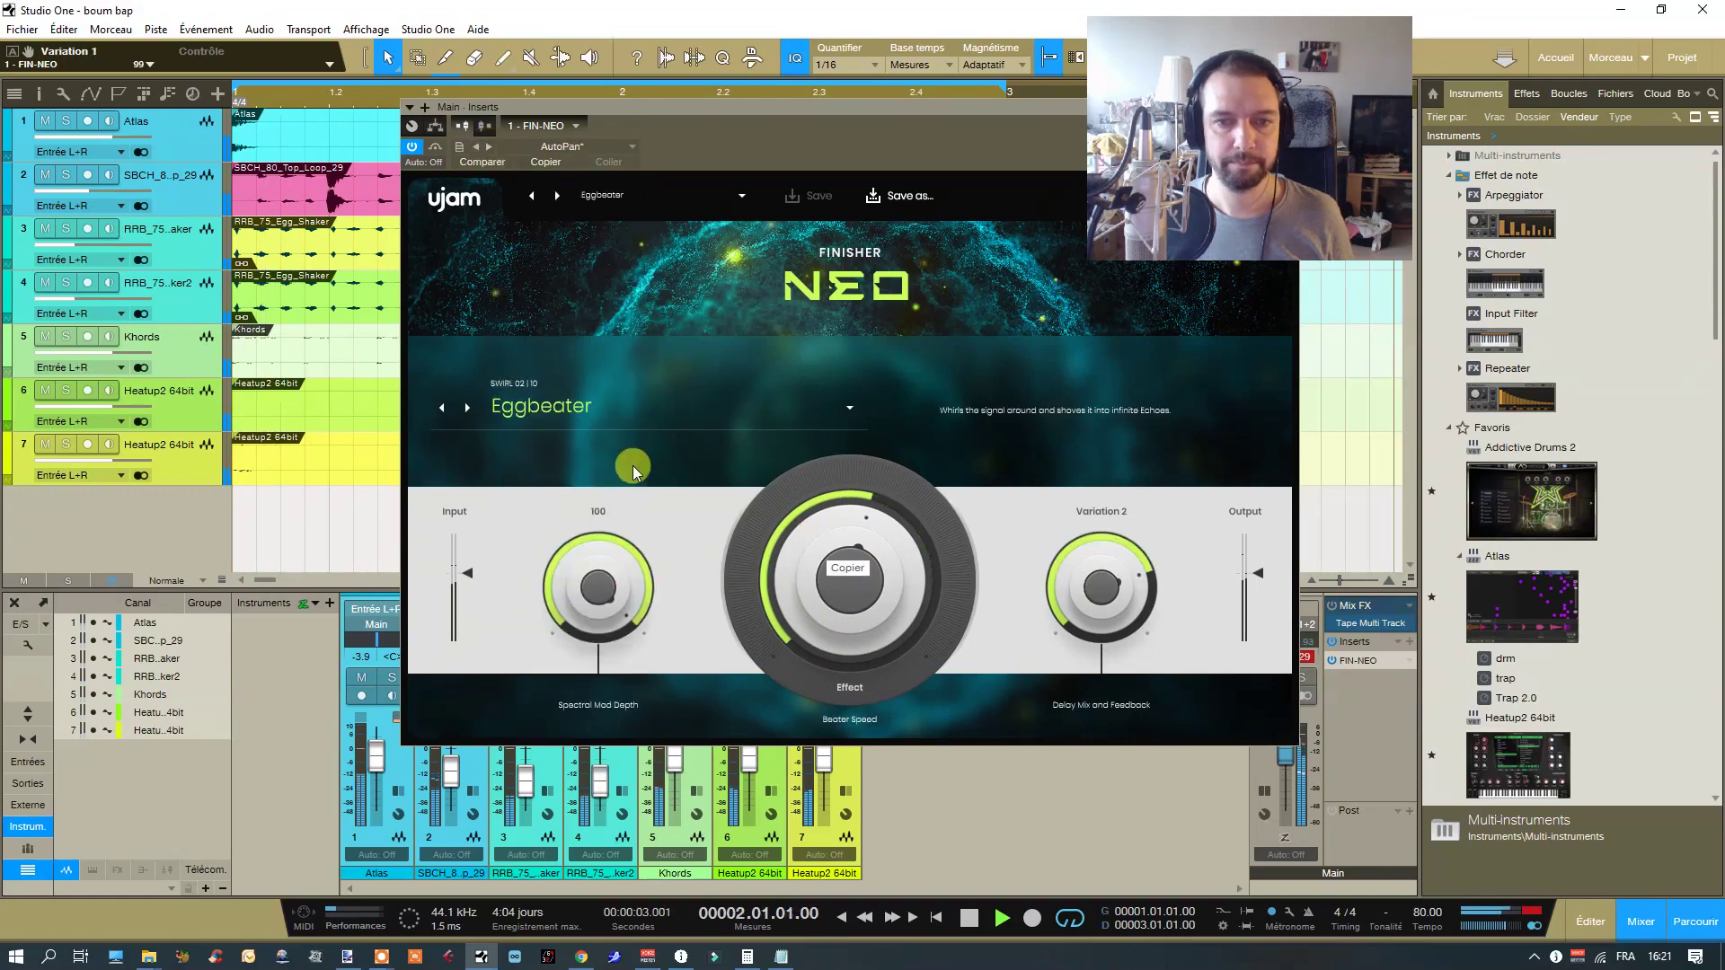
pyautogui.moveTo(1087, 597); pyautogui.dragTo(1093, 554)
pyautogui.moveTo(884, 523); pyautogui.dragTo(890, 665)
# - Audition the Backstage preset with a lowered Effect and Variation 1 at 21, and Bass Inflater with Variation 1 lowered and Variation 2 at 47
pyautogui.click(491, 148)
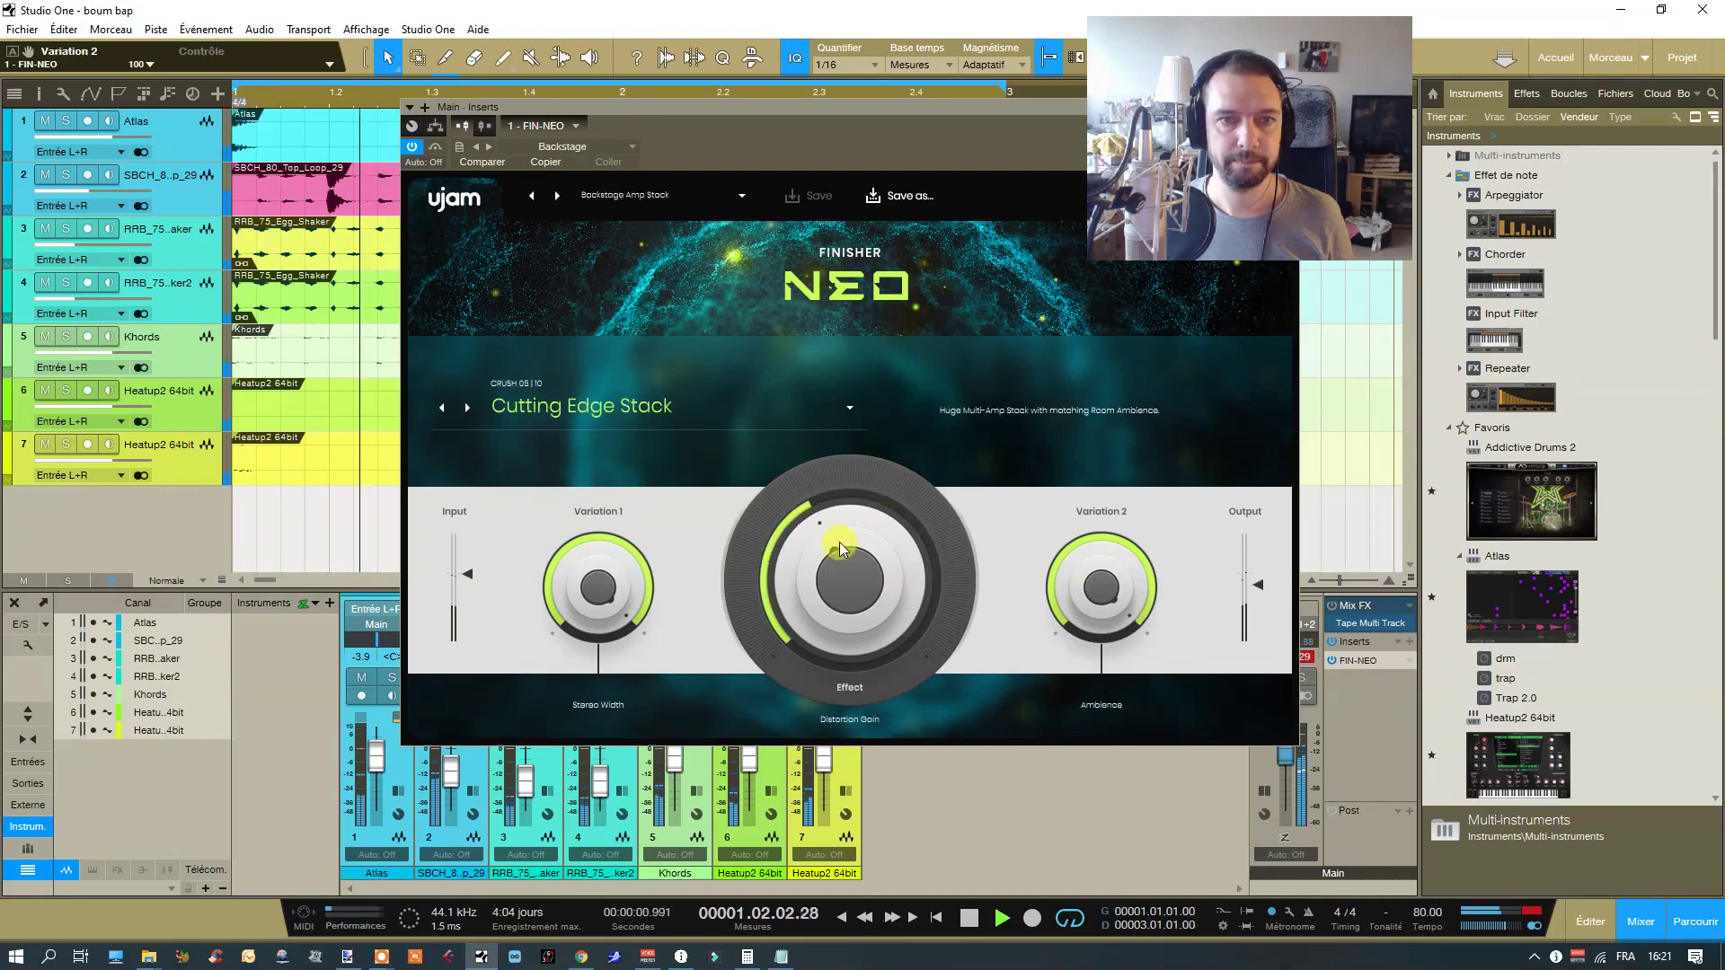
pyautogui.moveTo(844, 547); pyautogui.dragTo(850, 615)
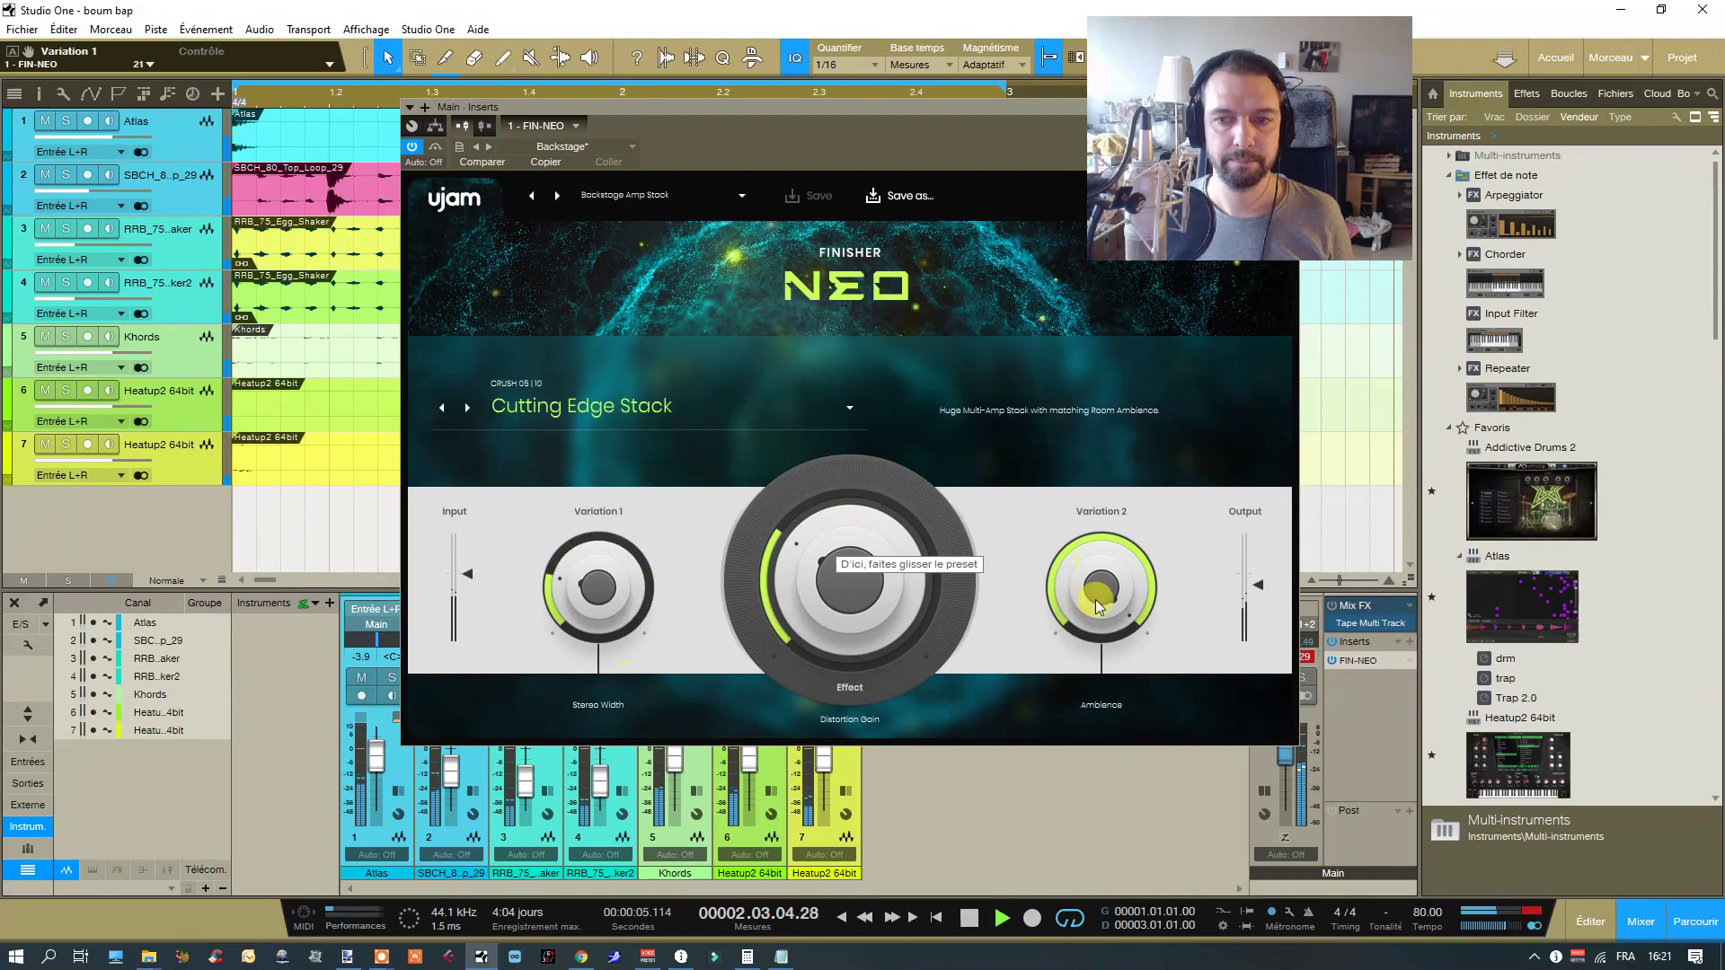
pyautogui.click(491, 147)
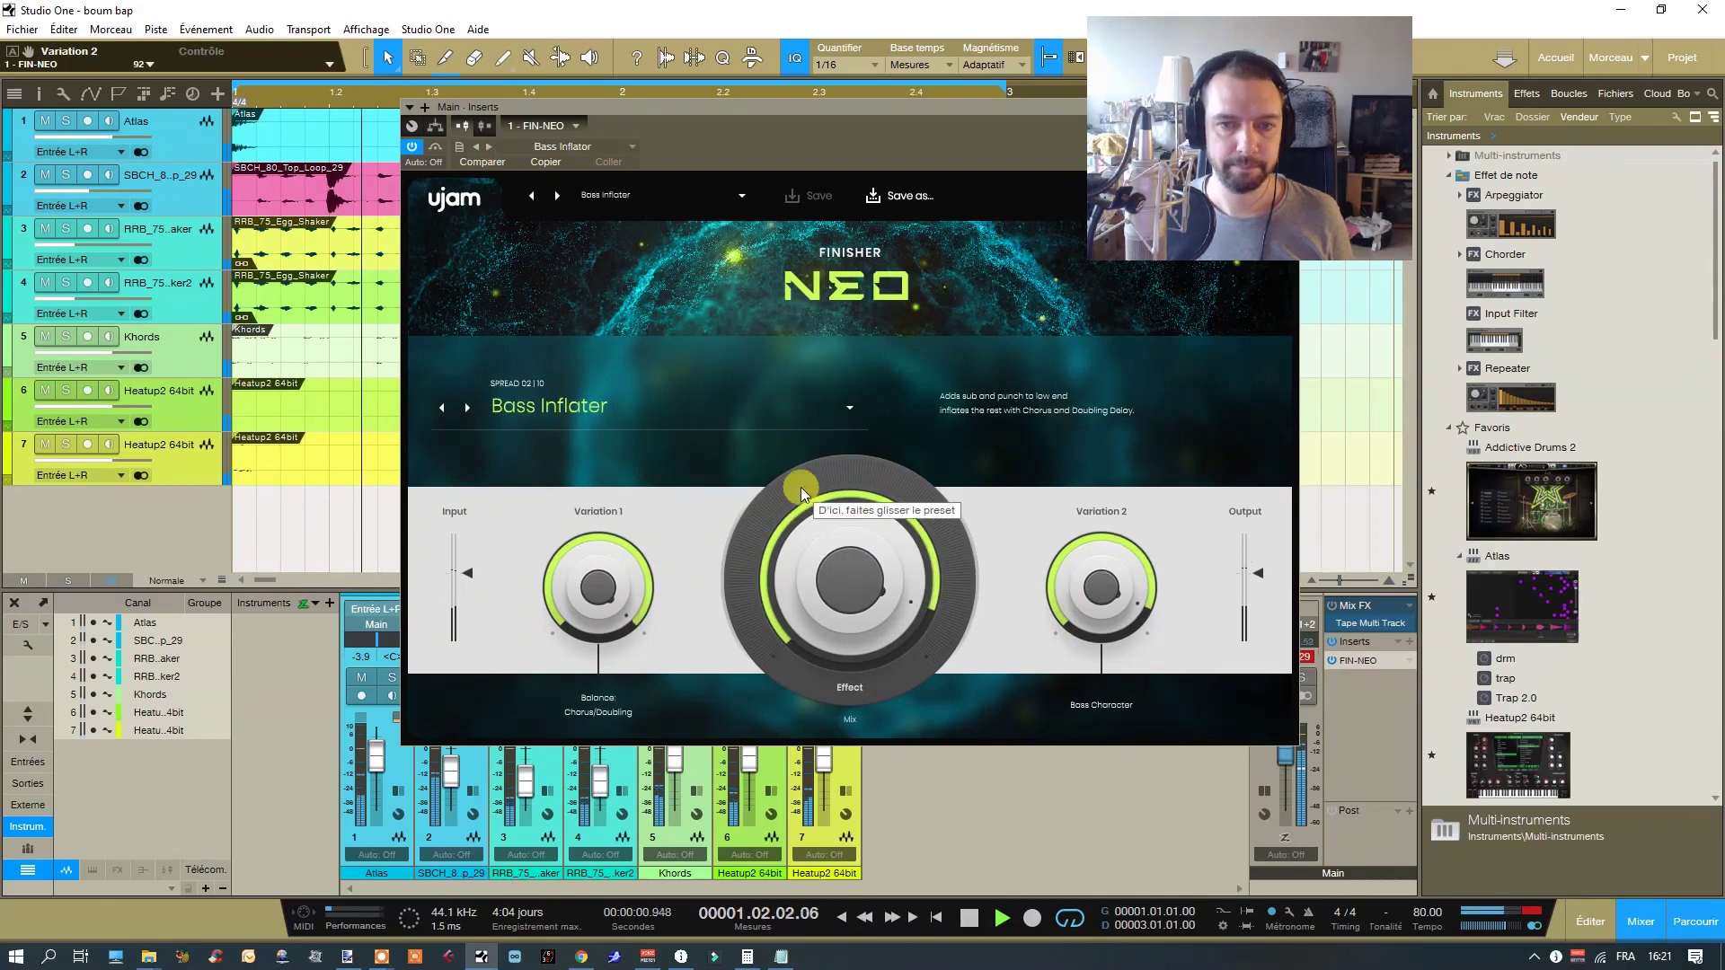
pyautogui.moveTo(626, 571); pyautogui.dragTo(656, 745)
pyautogui.moveTo(1100, 597); pyautogui.dragTo(1092, 710)
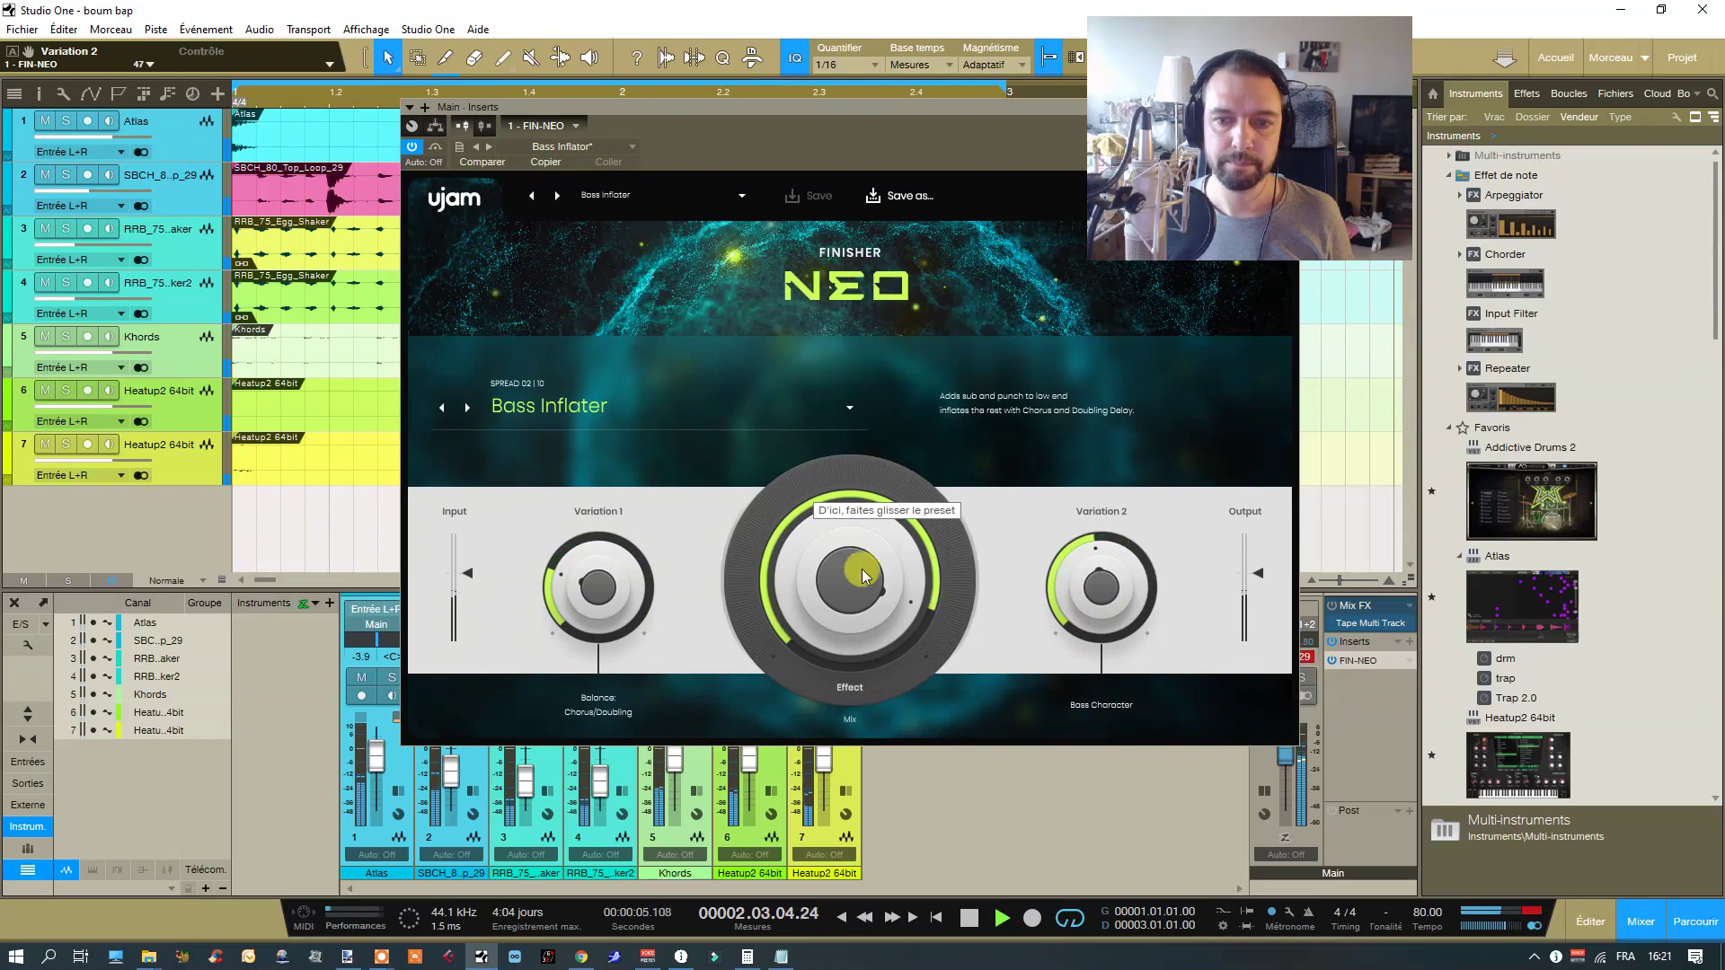
# - Audition the Big Air preset with an adjusted Effect amount, and Big Vibrato with Effect at 88 and both variations lowered
pyautogui.click(557, 195)
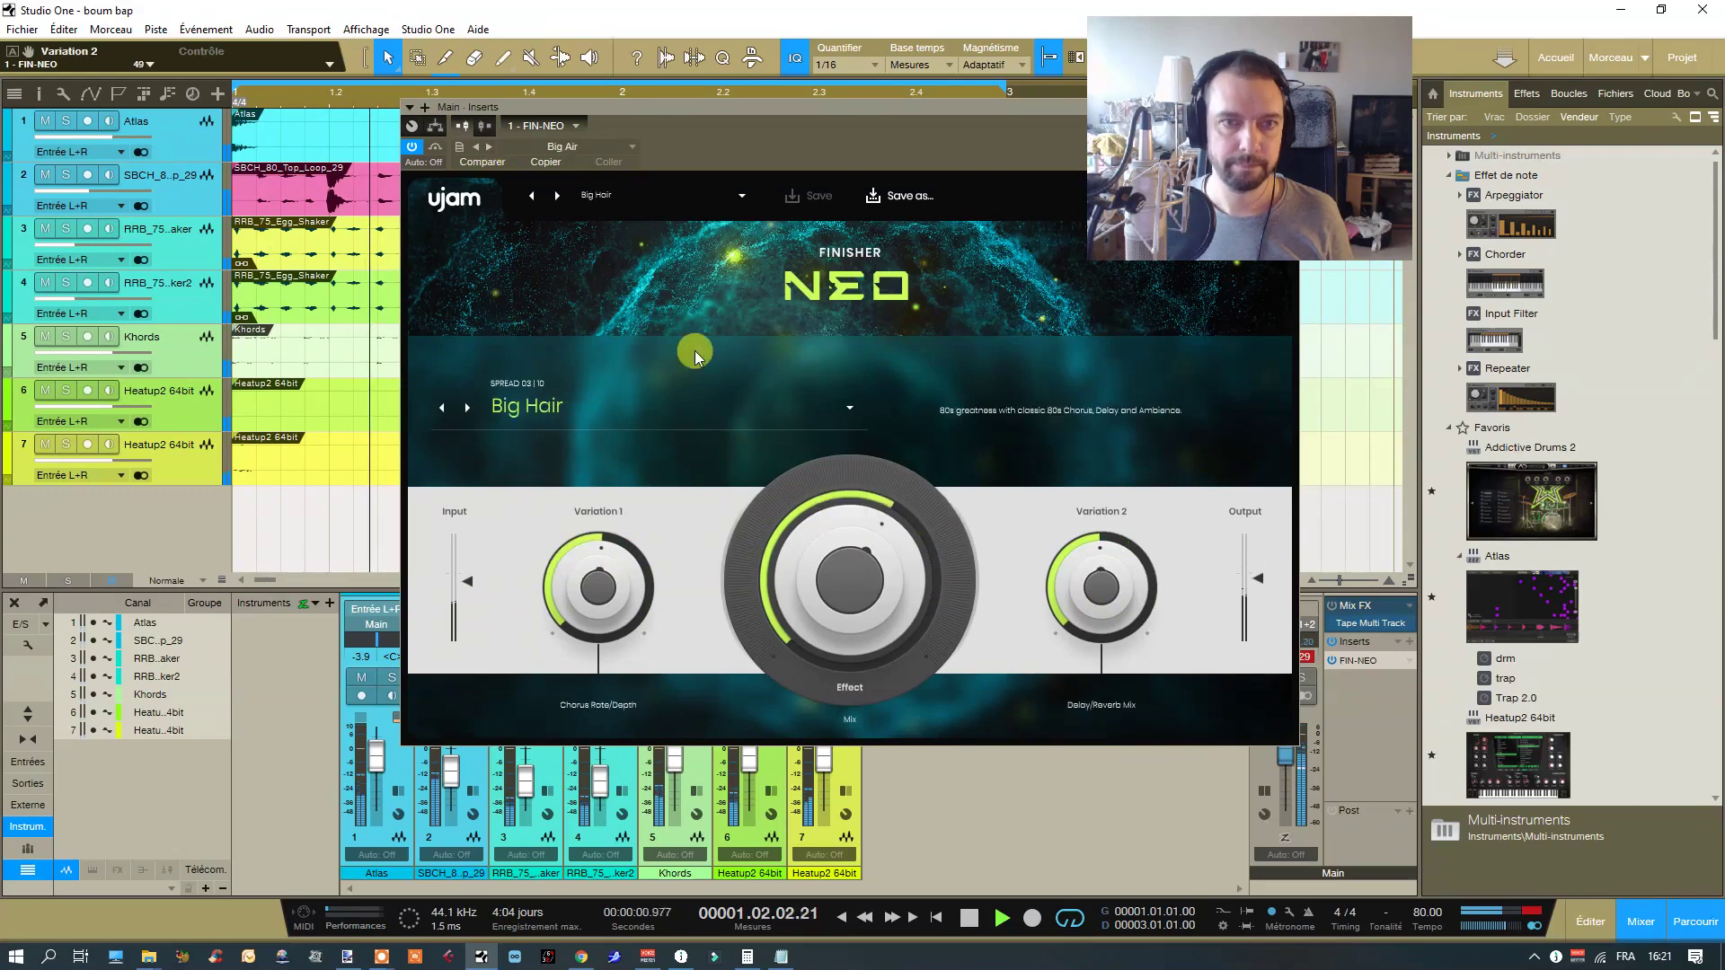
pyautogui.moveTo(806, 562); pyautogui.dragTo(818, 600)
pyautogui.click(500, 164)
pyautogui.click(606, 535)
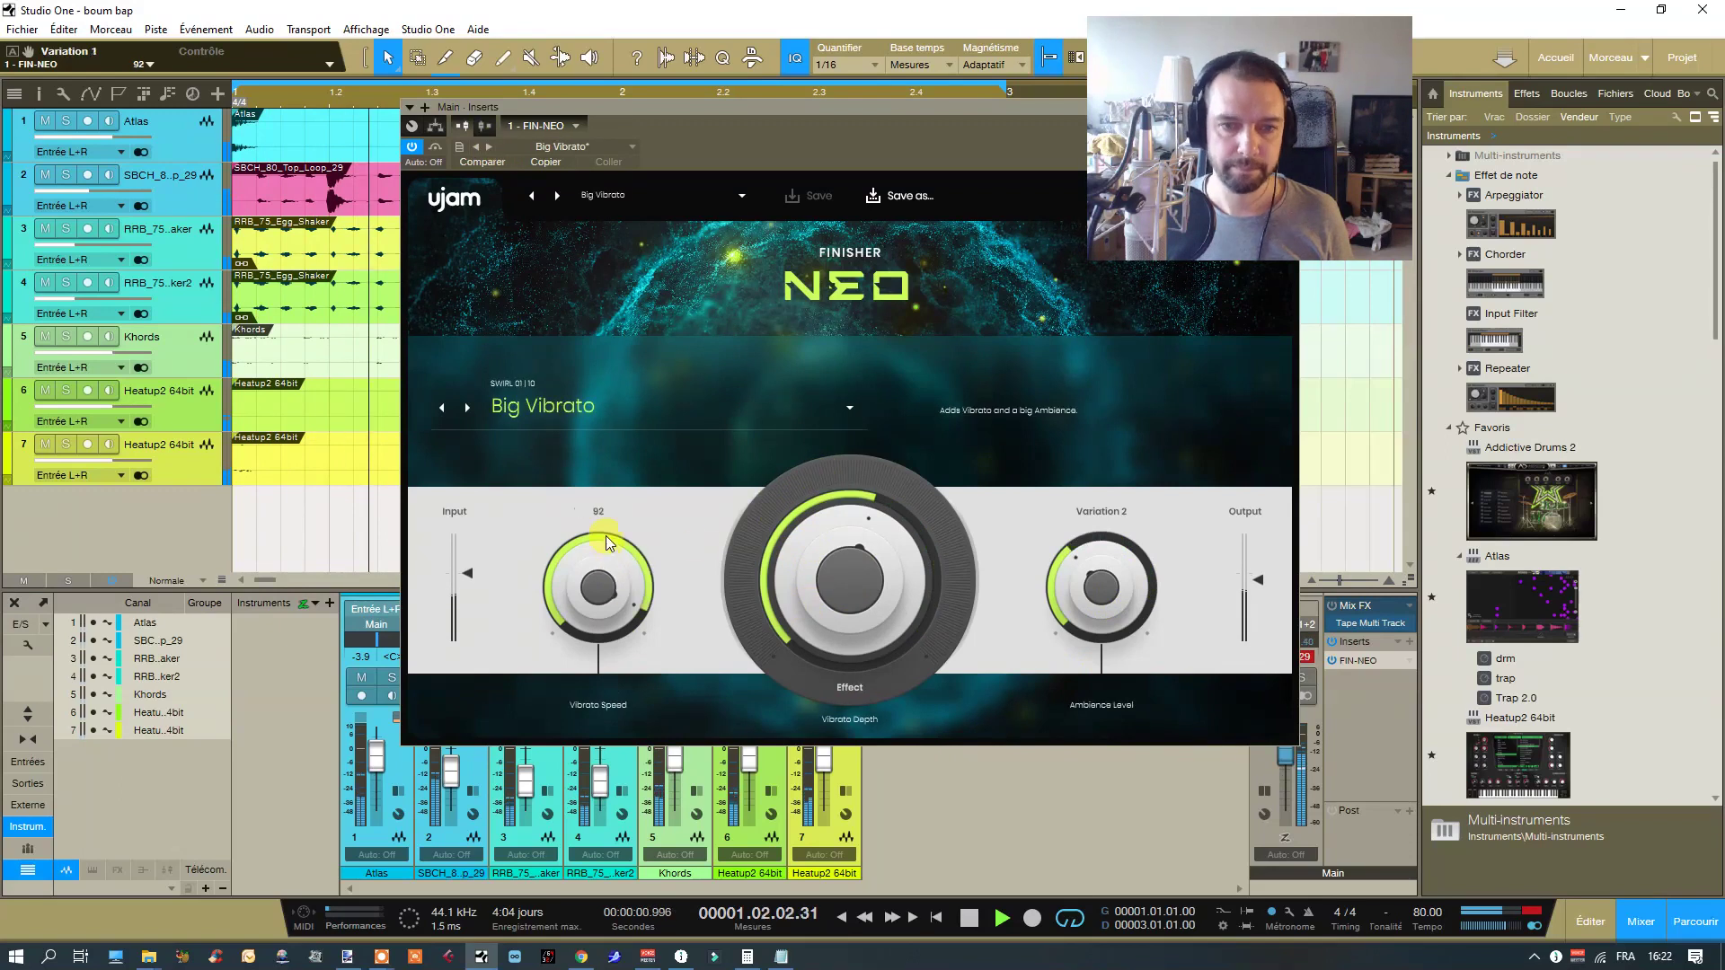
pyautogui.moveTo(1106, 575); pyautogui.dragTo(1074, 679)
pyautogui.moveTo(599, 589); pyautogui.dragTo(605, 732)
pyautogui.moveTo(814, 627); pyautogui.dragTo(839, 534)
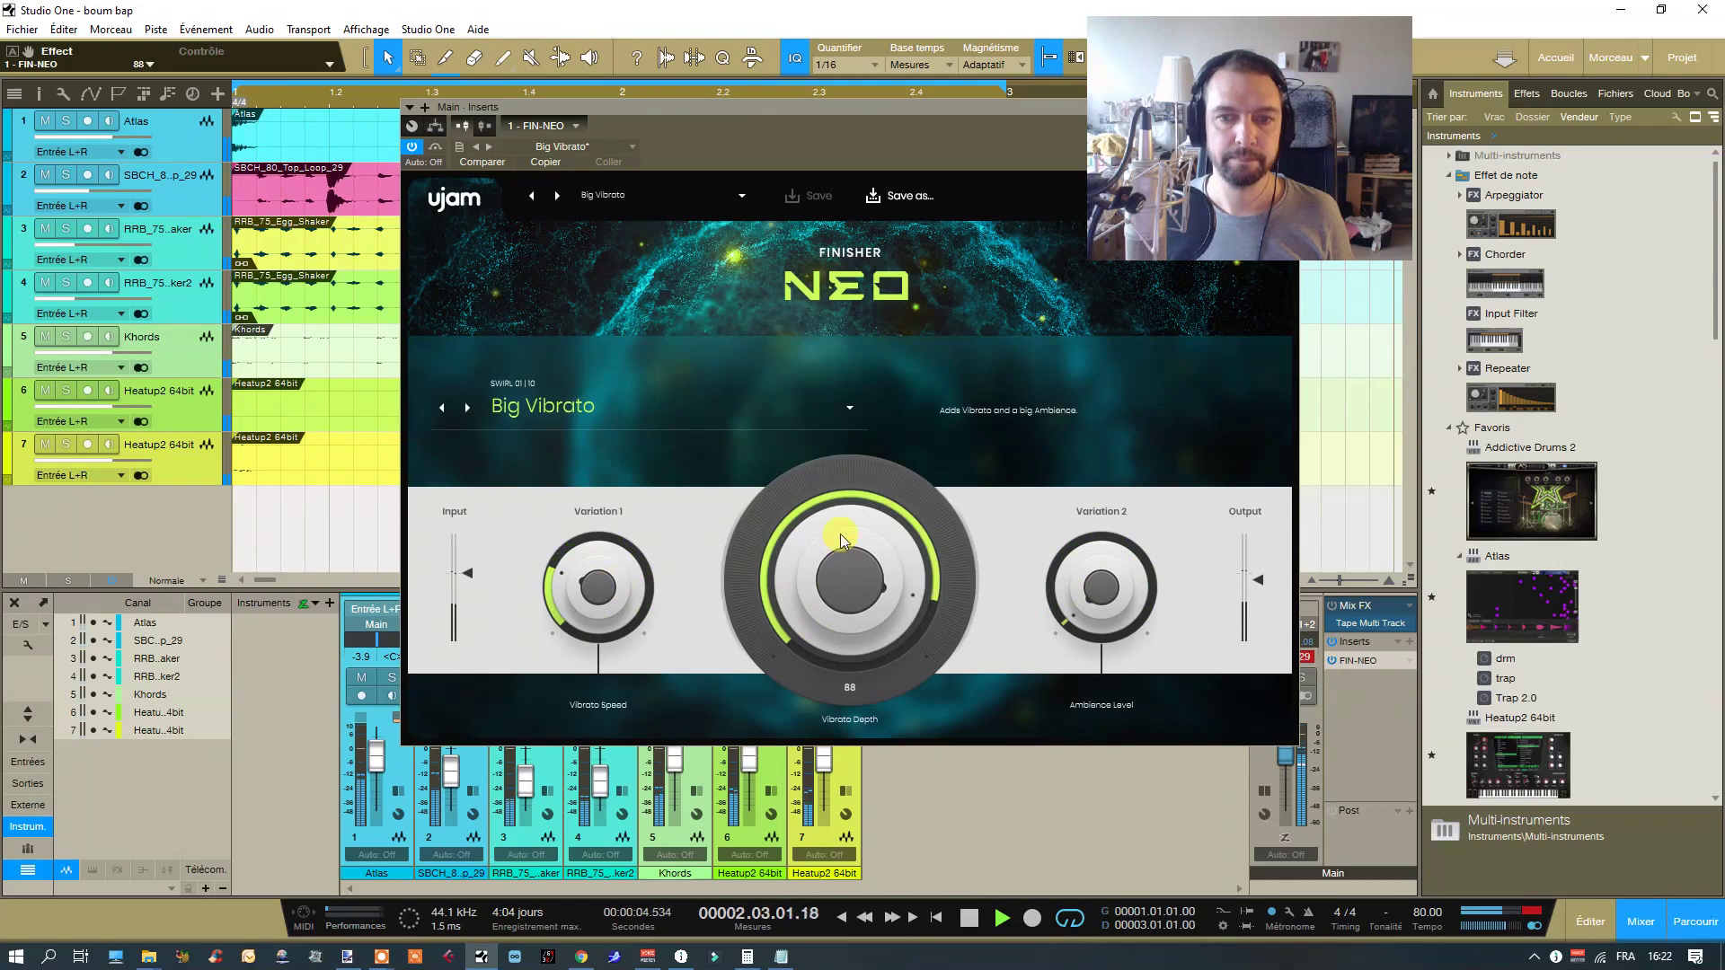
# - Load the Bits to Pieces preset and vary its Effect mix, LoFi grade and Aging amounts
pyautogui.click(491, 147)
pyautogui.moveTo(806, 516)
pyautogui.mouseDown()
pyautogui.moveTo(821, 683)
pyautogui.moveTo(800, 519)
pyautogui.mouseUp()
pyautogui.click(613, 656)
pyautogui.moveTo(612, 656); pyautogui.dragTo(629, 718)
pyautogui.moveTo(1078, 634); pyautogui.dragTo(1112, 474)
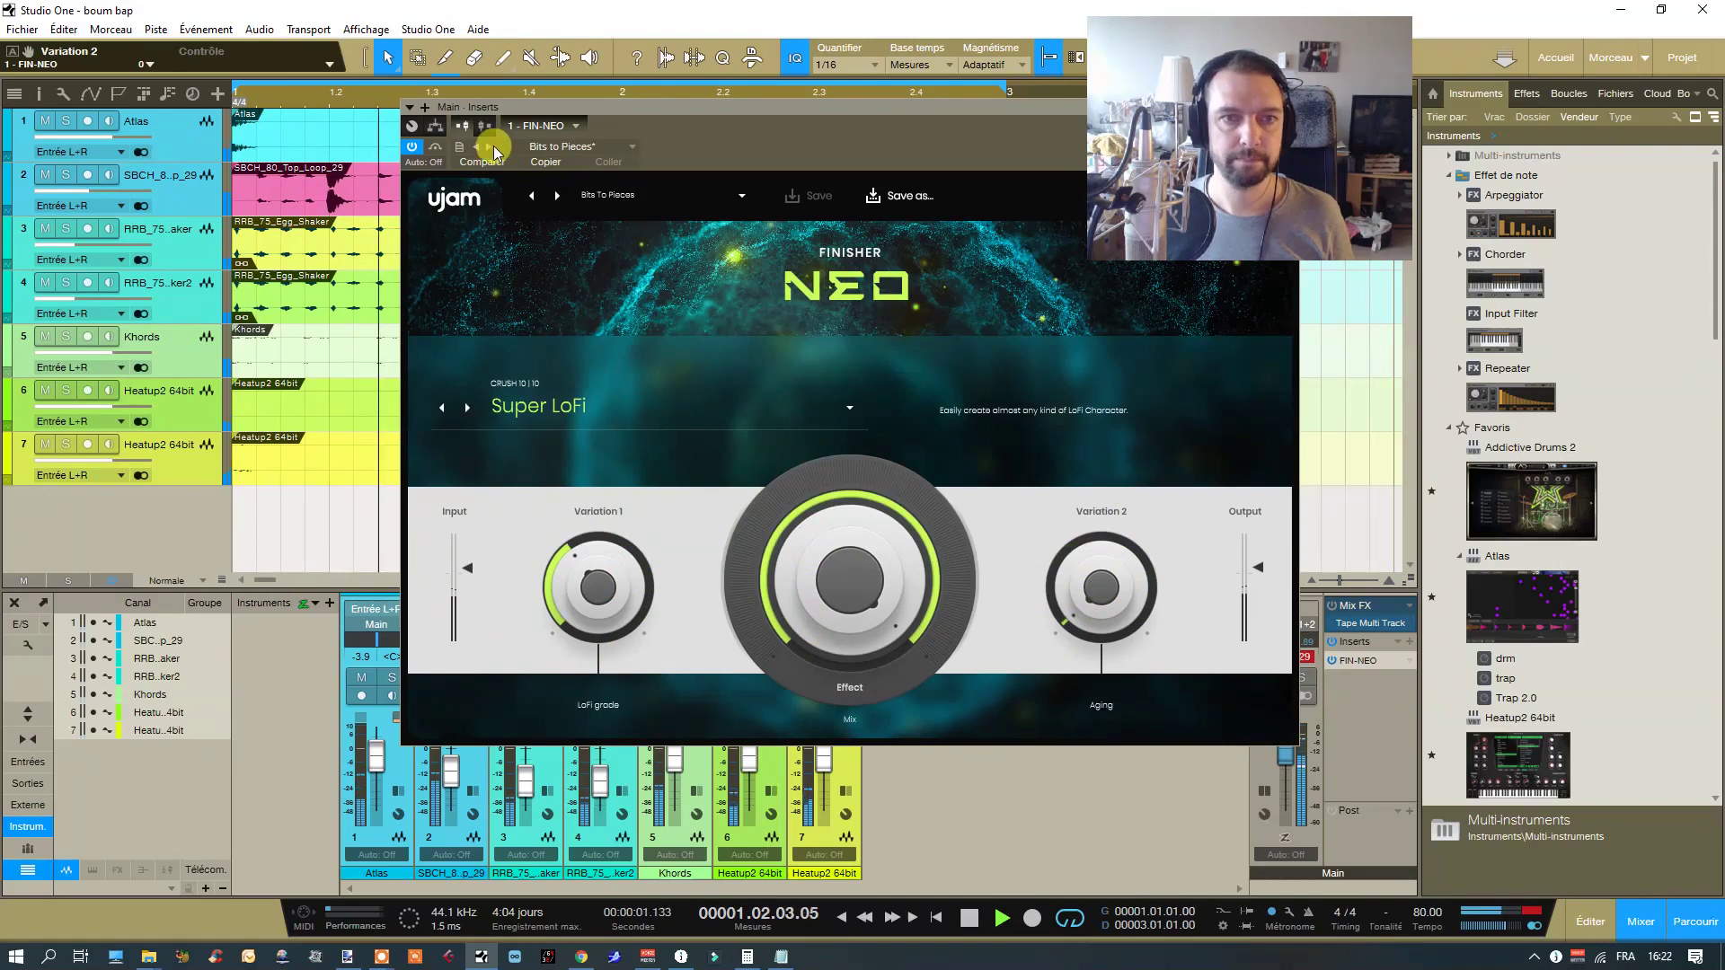
# - Load the Crush & Spread preset, vary its Drive, reduce the Multiband Stereo Spread, and set the Distortion Curve to 50
pyautogui.click(742, 195)
pyautogui.click(741, 478)
pyautogui.moveTo(598, 602); pyautogui.dragTo(584, 542)
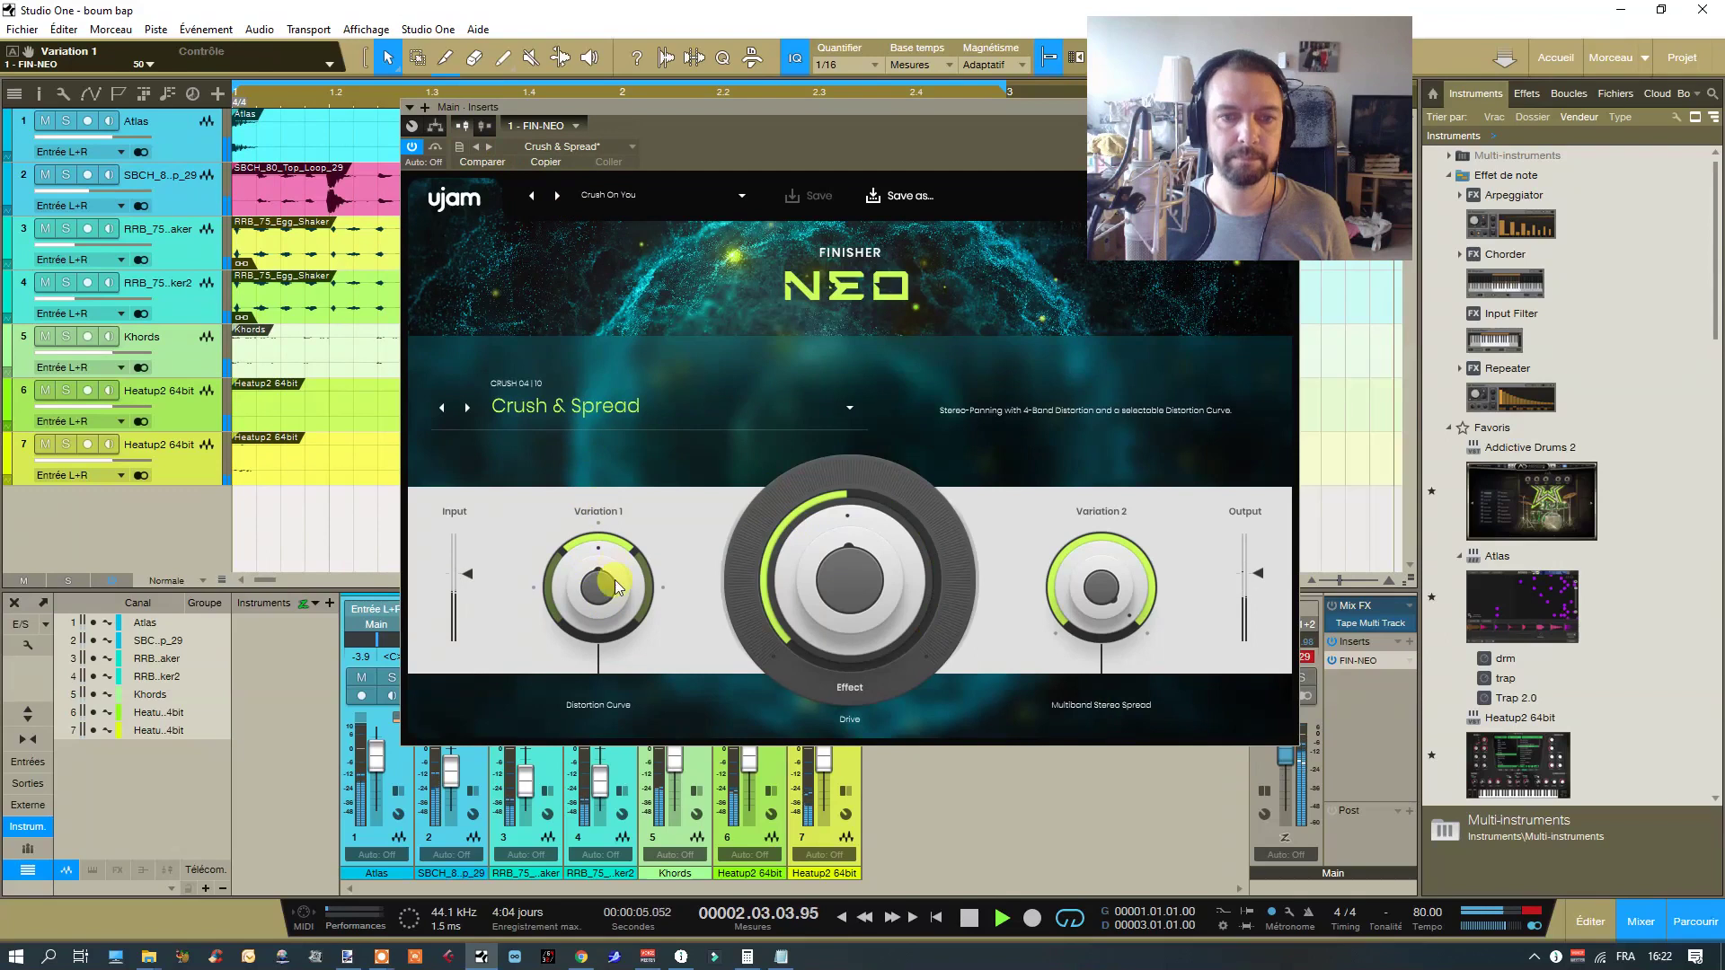
pyautogui.moveTo(821, 566); pyautogui.dragTo(821, 620)
pyautogui.moveTo(1049, 569); pyautogui.dragTo(1092, 618)
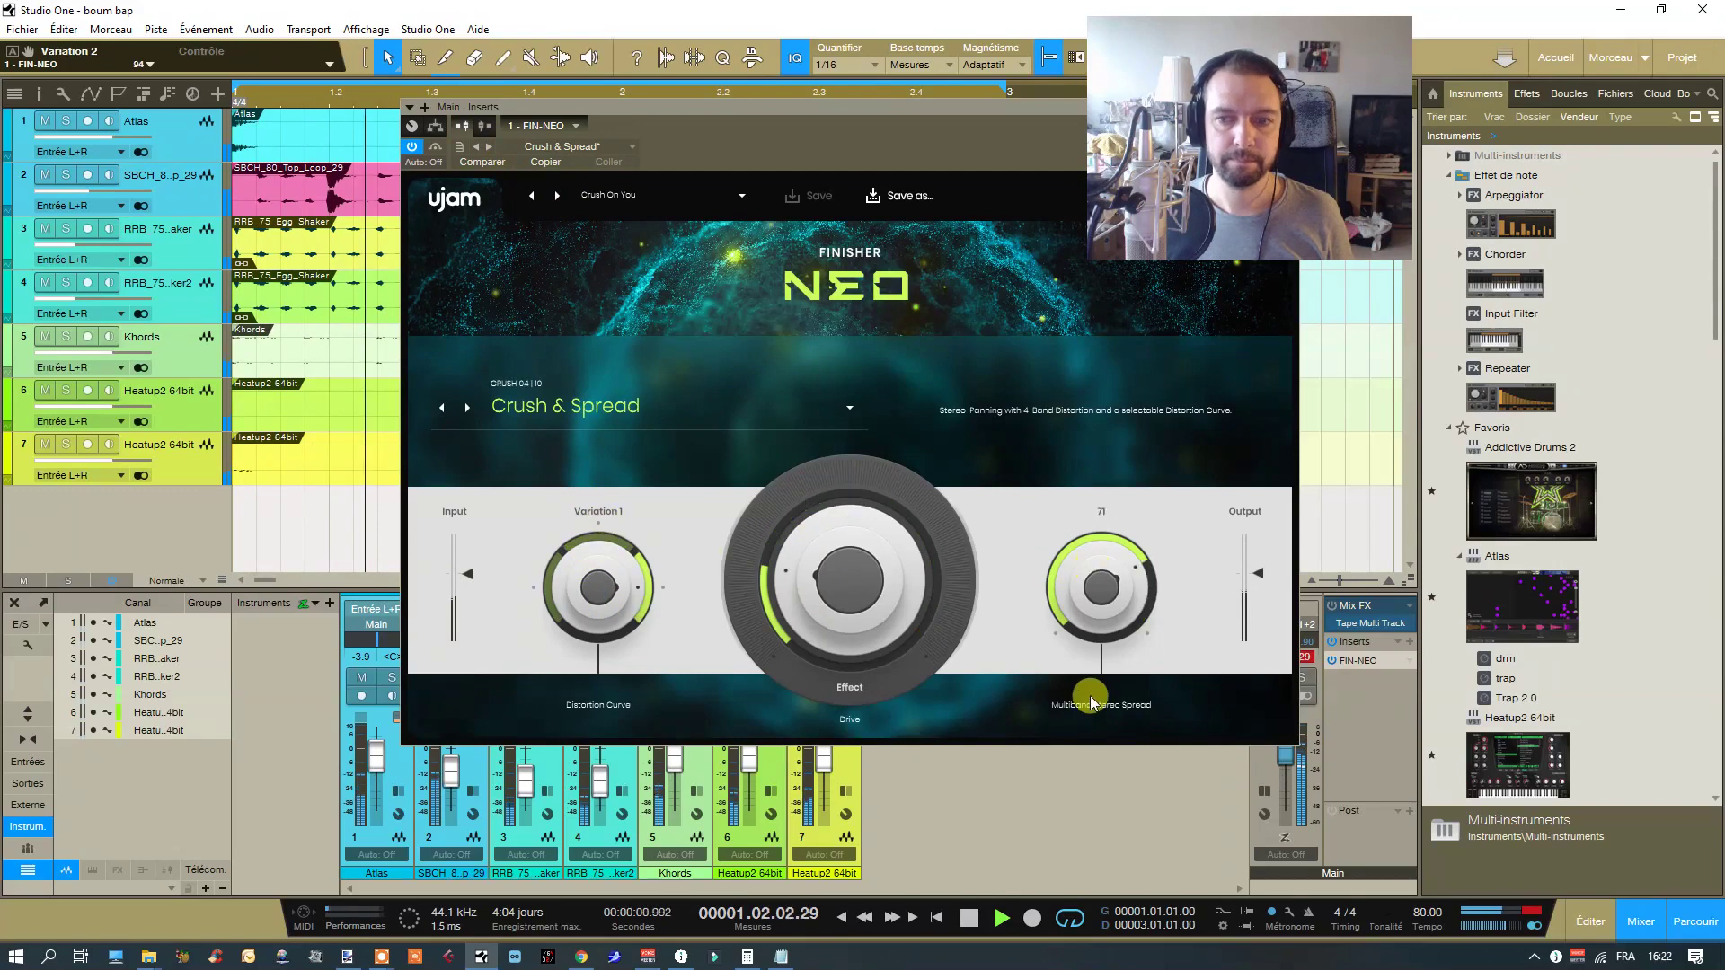
pyautogui.moveTo(855, 650); pyautogui.dragTo(825, 551)
pyautogui.moveTo(613, 622); pyautogui.dragTo(622, 714)
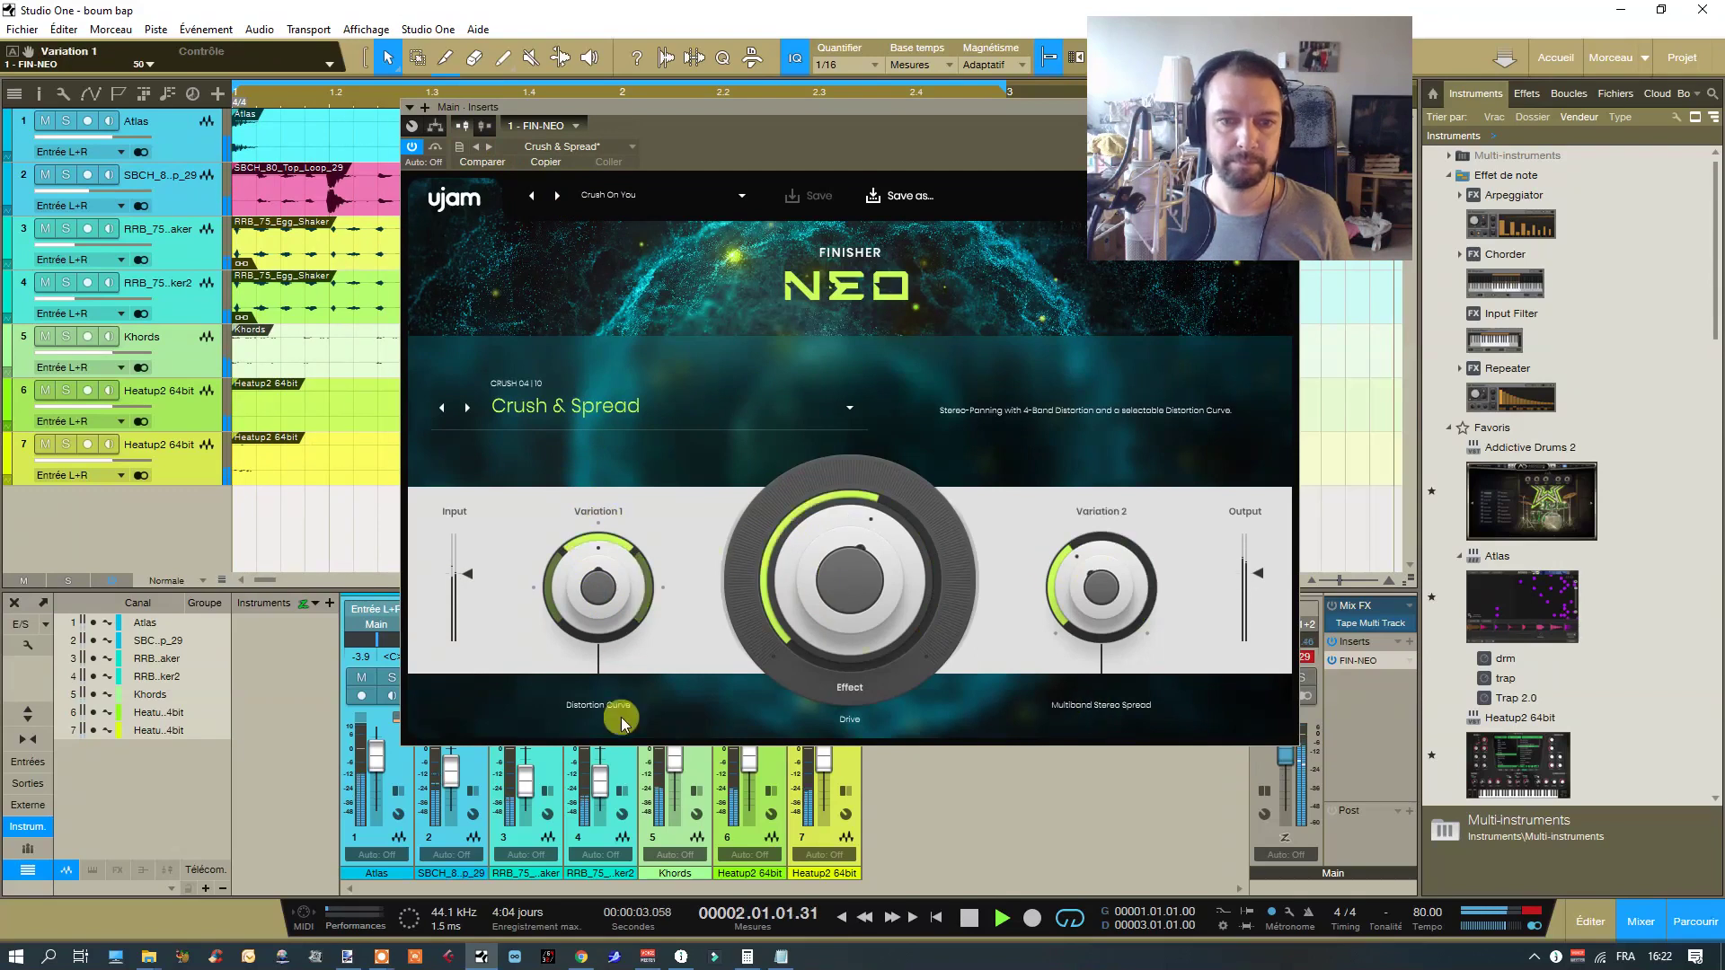
# - Load the Dirty Filter preset, raise Saturation, lower the Ambience Level, and sweep the filter Effect down to 19
pyautogui.click(489, 147)
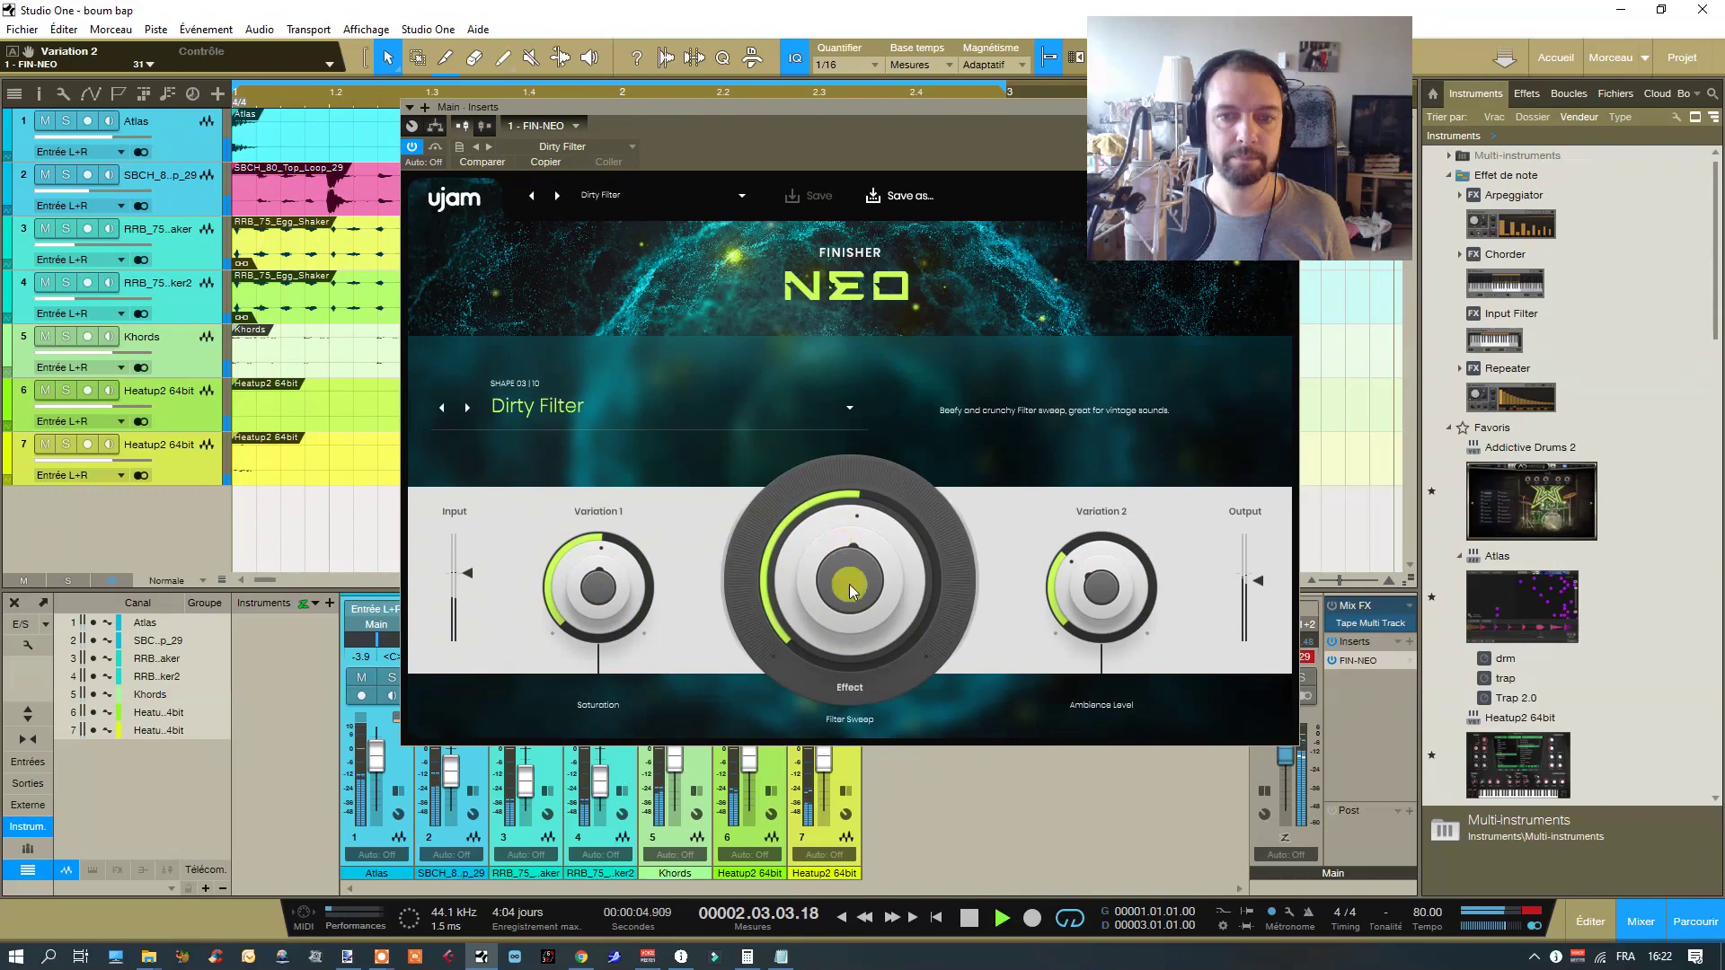
pyautogui.moveTo(849, 584); pyautogui.dragTo(853, 435)
pyautogui.moveTo(1065, 563); pyautogui.dragTo(1066, 602)
pyautogui.moveTo(577, 552); pyautogui.dragTo(590, 477)
pyautogui.moveTo(883, 584); pyautogui.dragTo(879, 763)
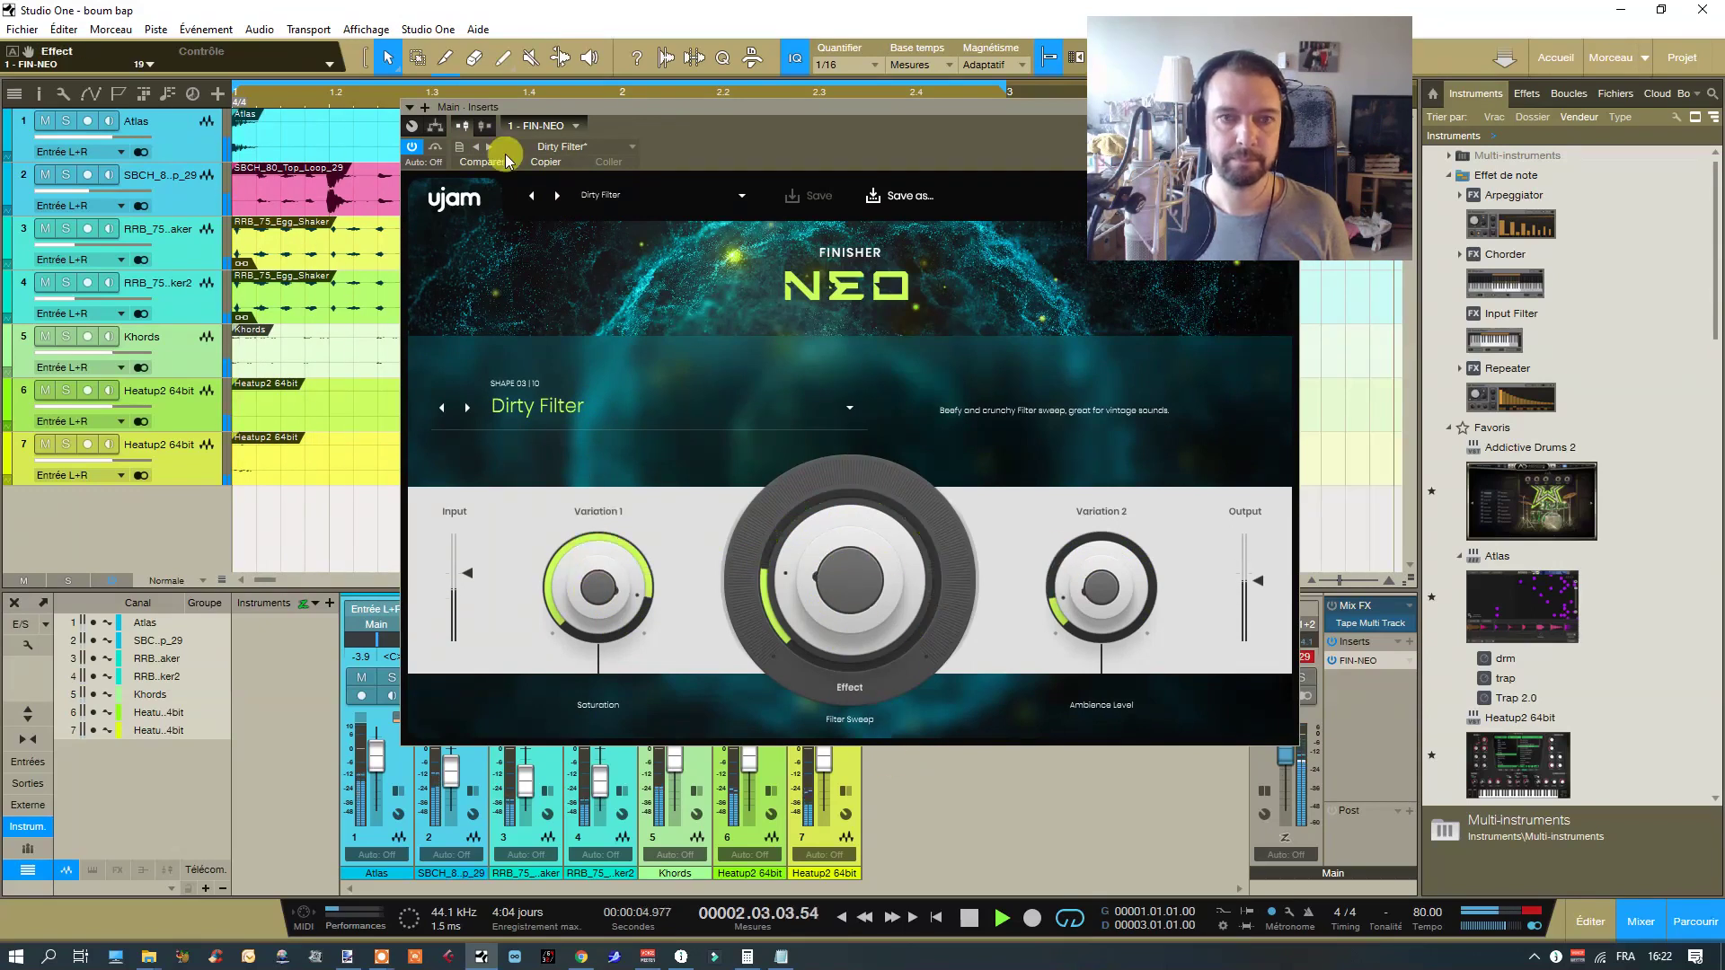
# - Load the Distroytion preset, set the distortion type to 50, and lower the Rectify Amount and Distortion Gain
pyautogui.click(489, 147)
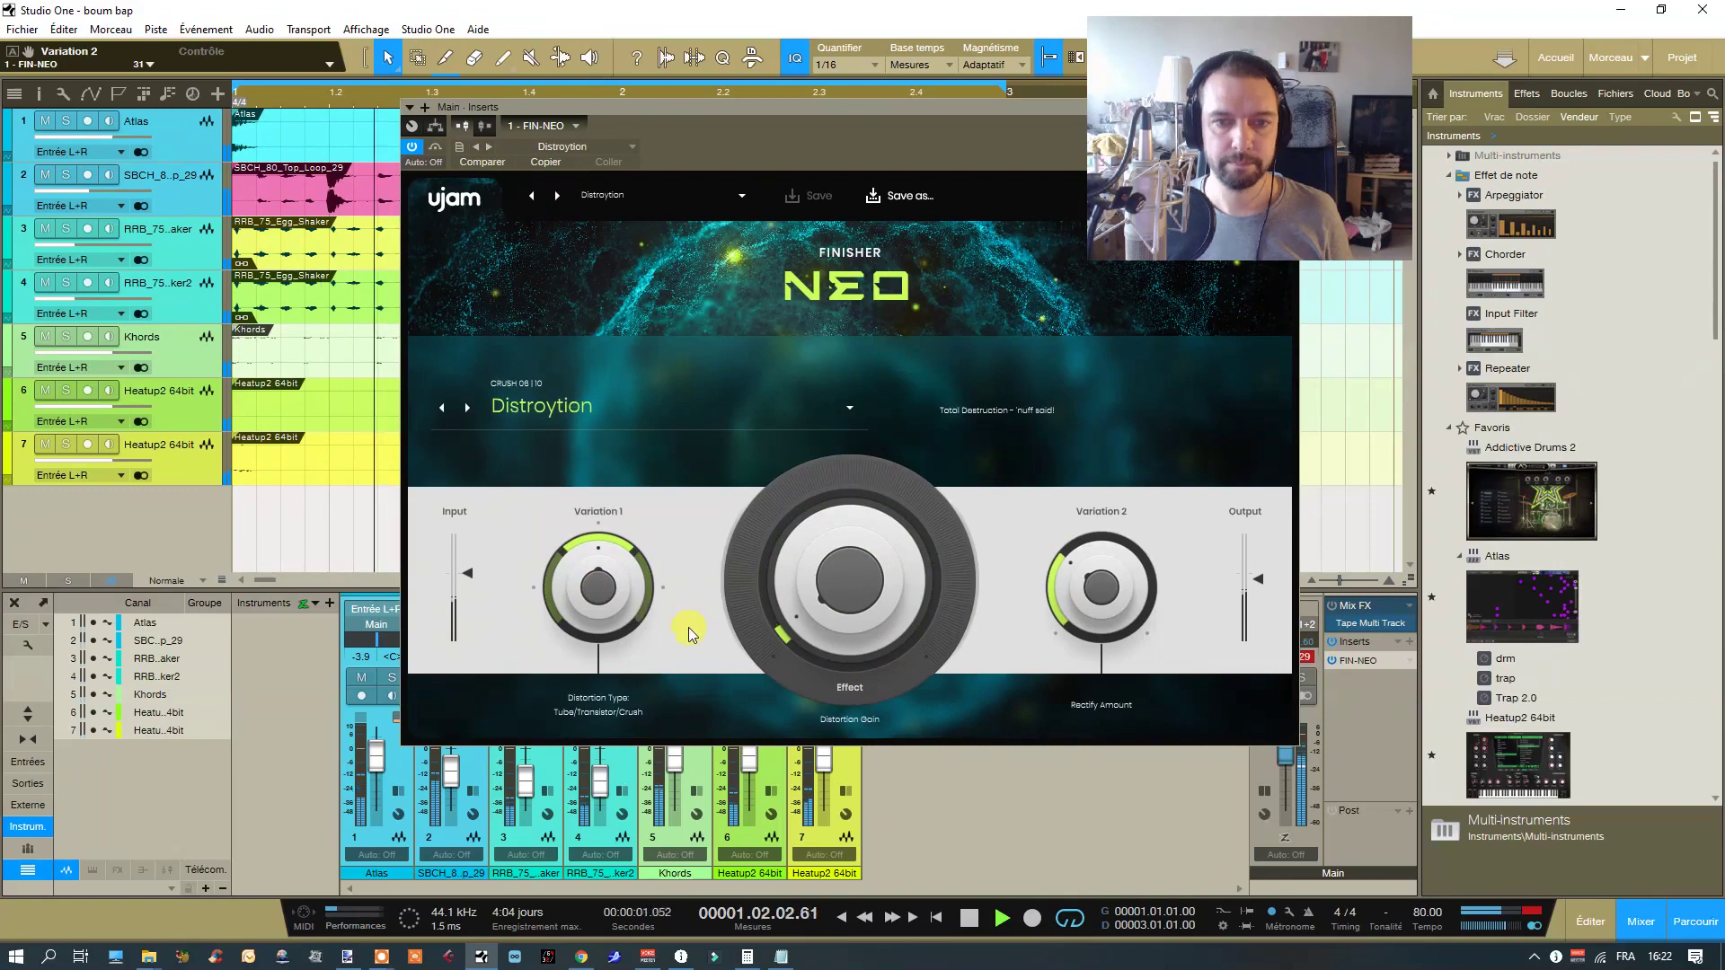
pyautogui.moveTo(630, 670); pyautogui.dragTo(606, 602)
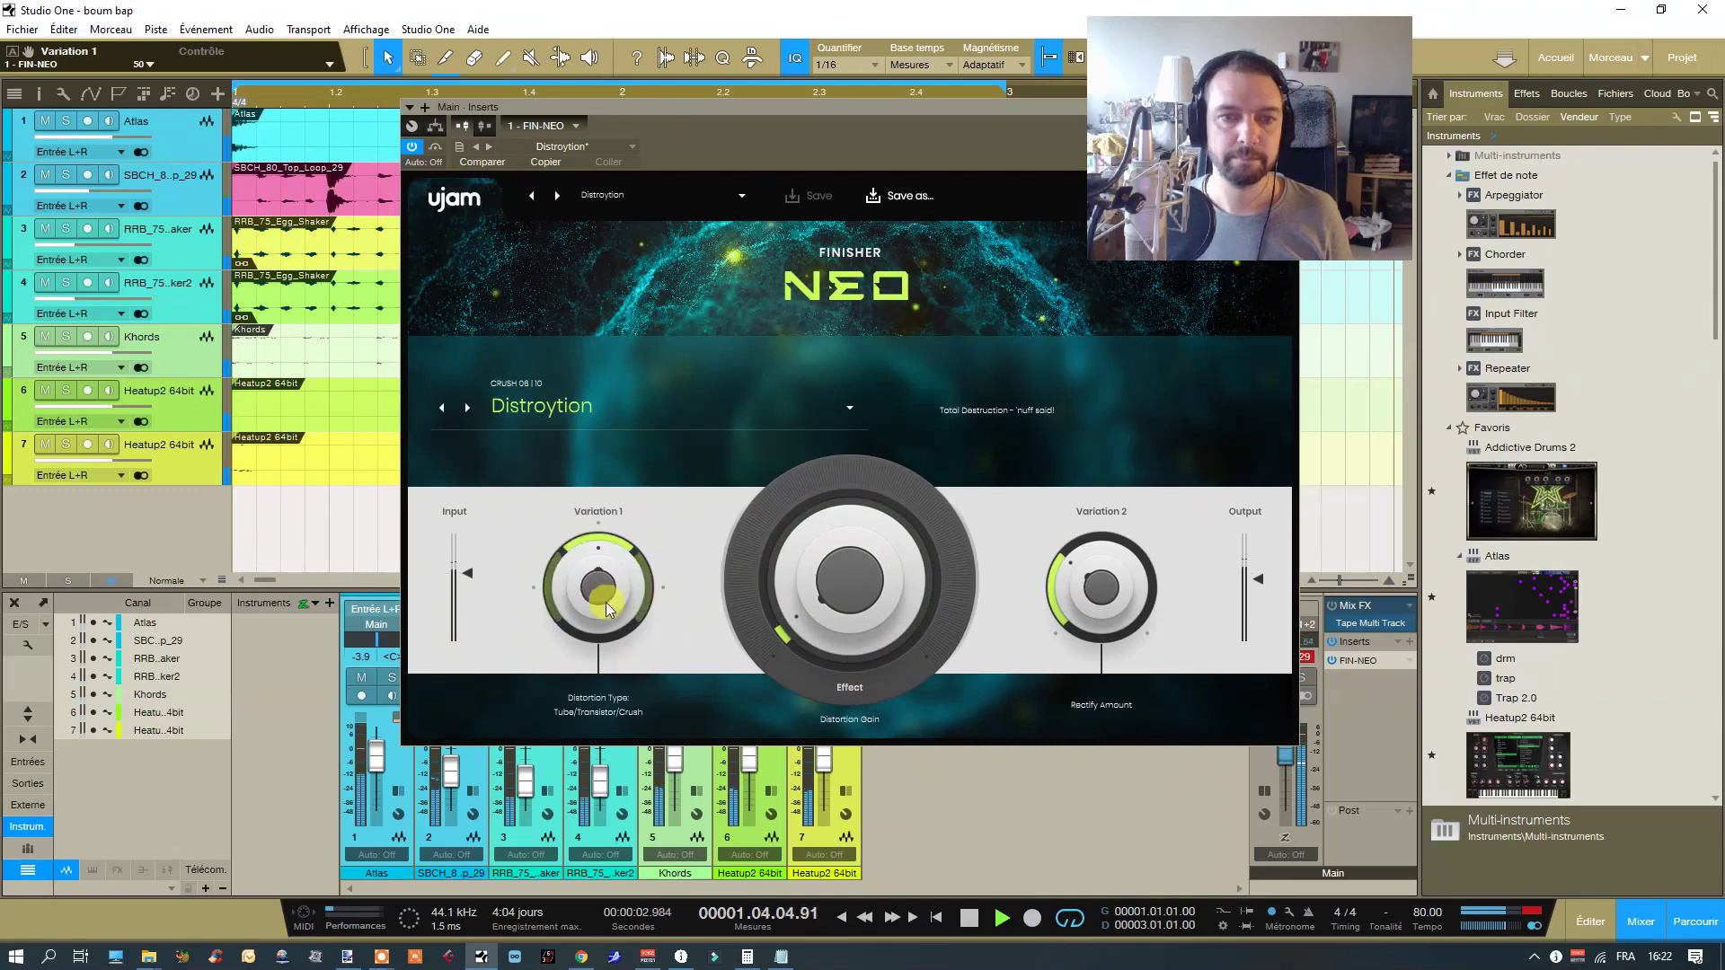
pyautogui.moveTo(1082, 571); pyautogui.dragTo(1072, 686)
pyautogui.doubleClick(853, 587)
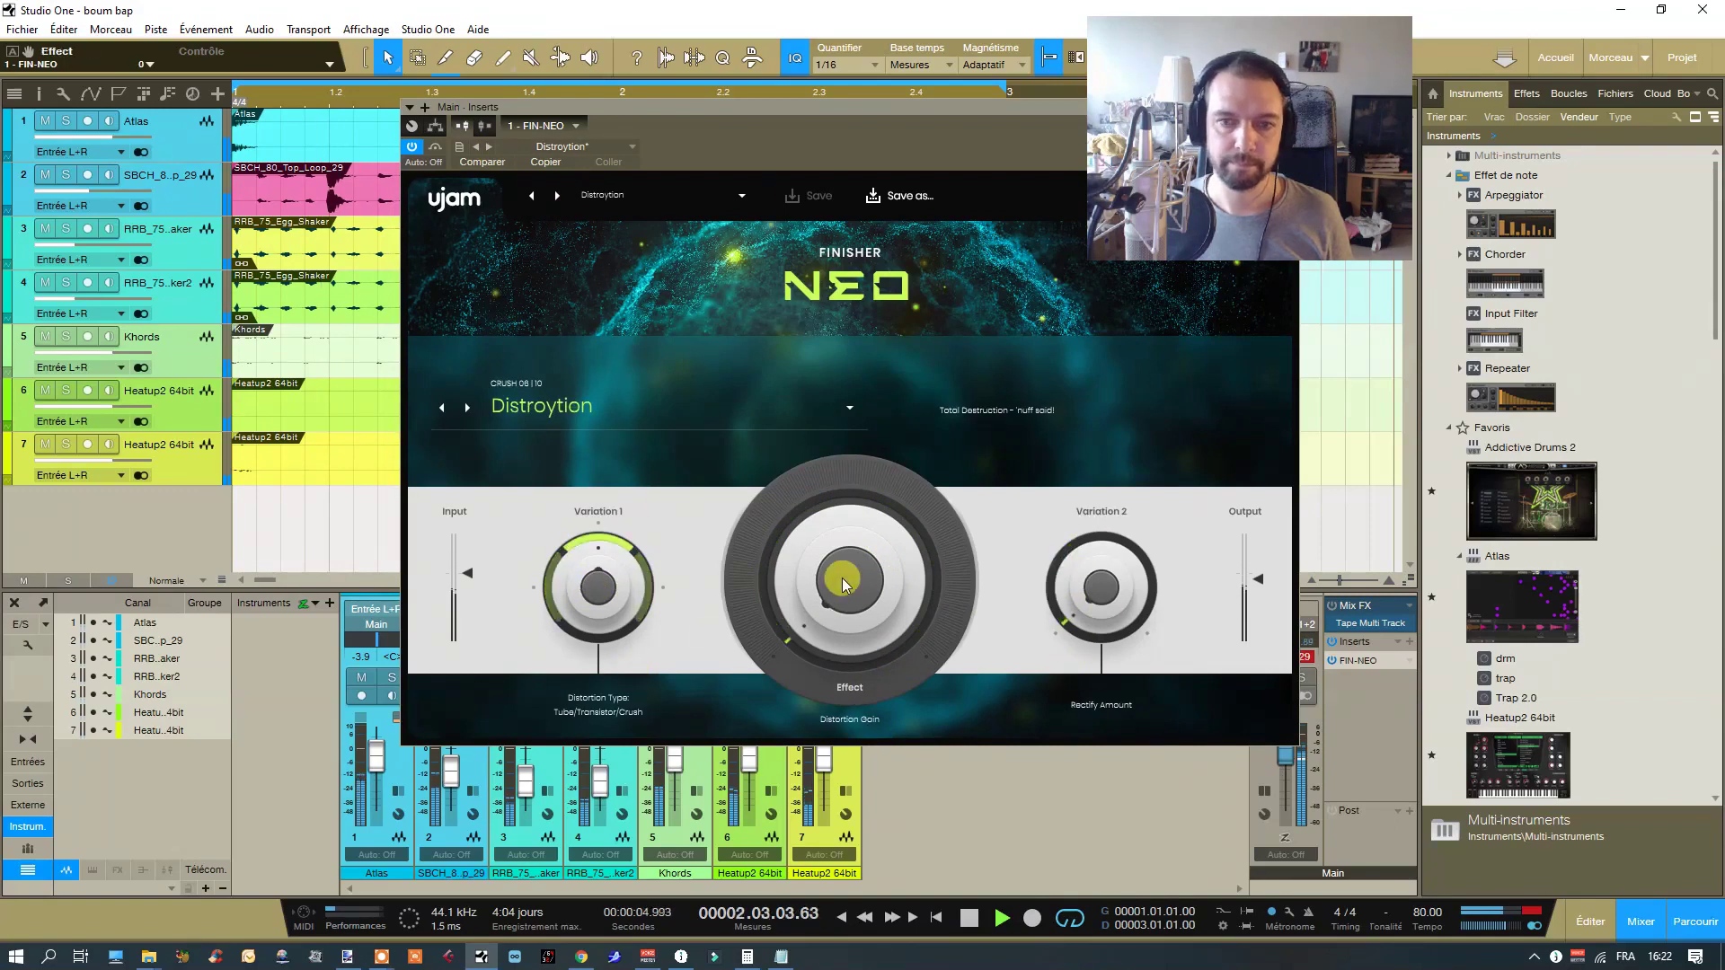
# - Load the Frequency Shift preset, set Shift Direction to 50, raise Feedback, and sweep the Shift Rate to 70
pyautogui.click(475, 147)
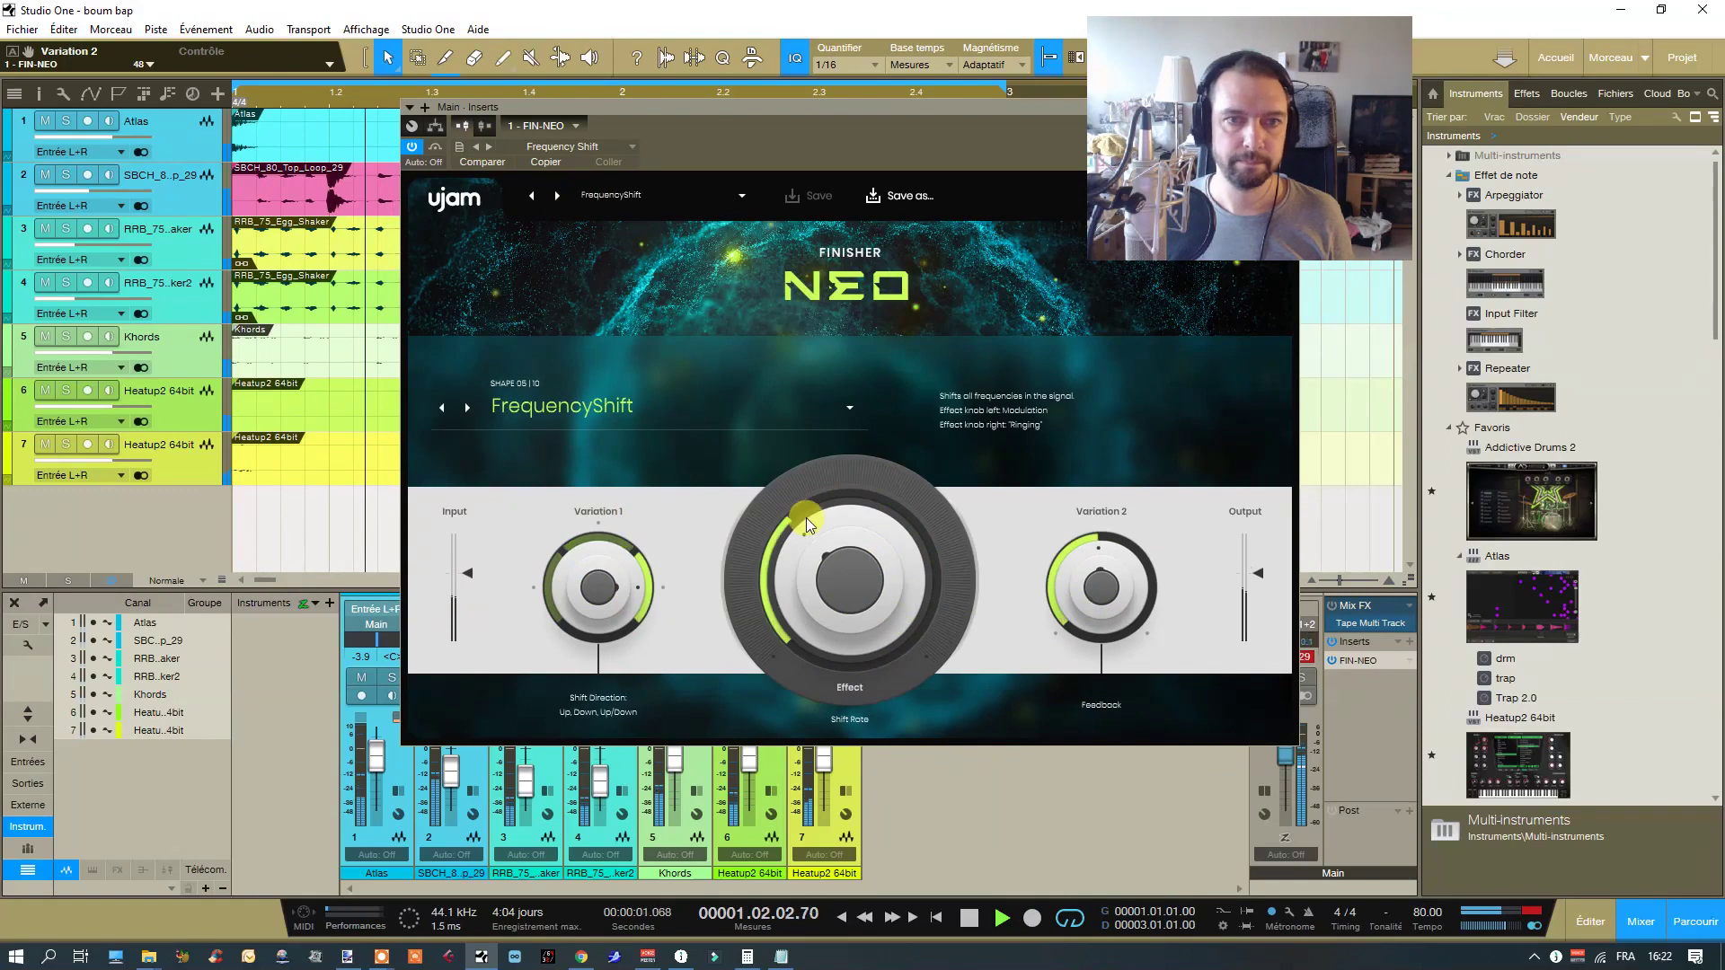
pyautogui.moveTo(812, 494); pyautogui.dragTo(816, 374)
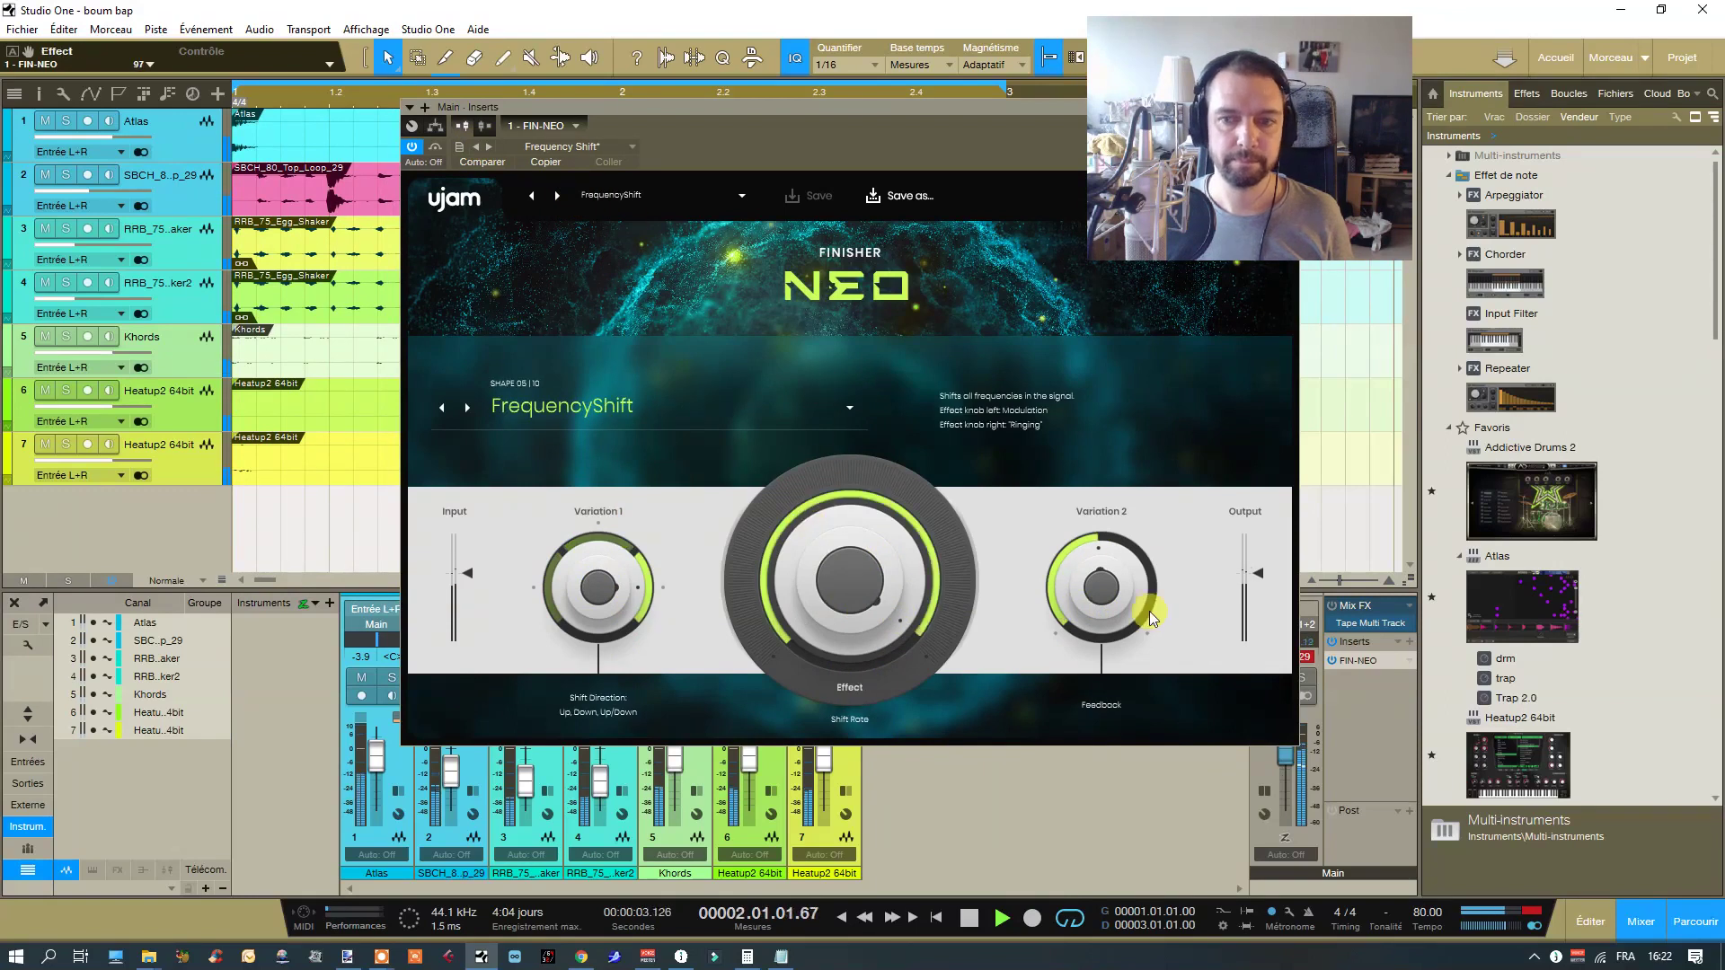
pyautogui.moveTo(909, 525); pyautogui.dragTo(816, 643)
pyautogui.doubleClick(608, 640)
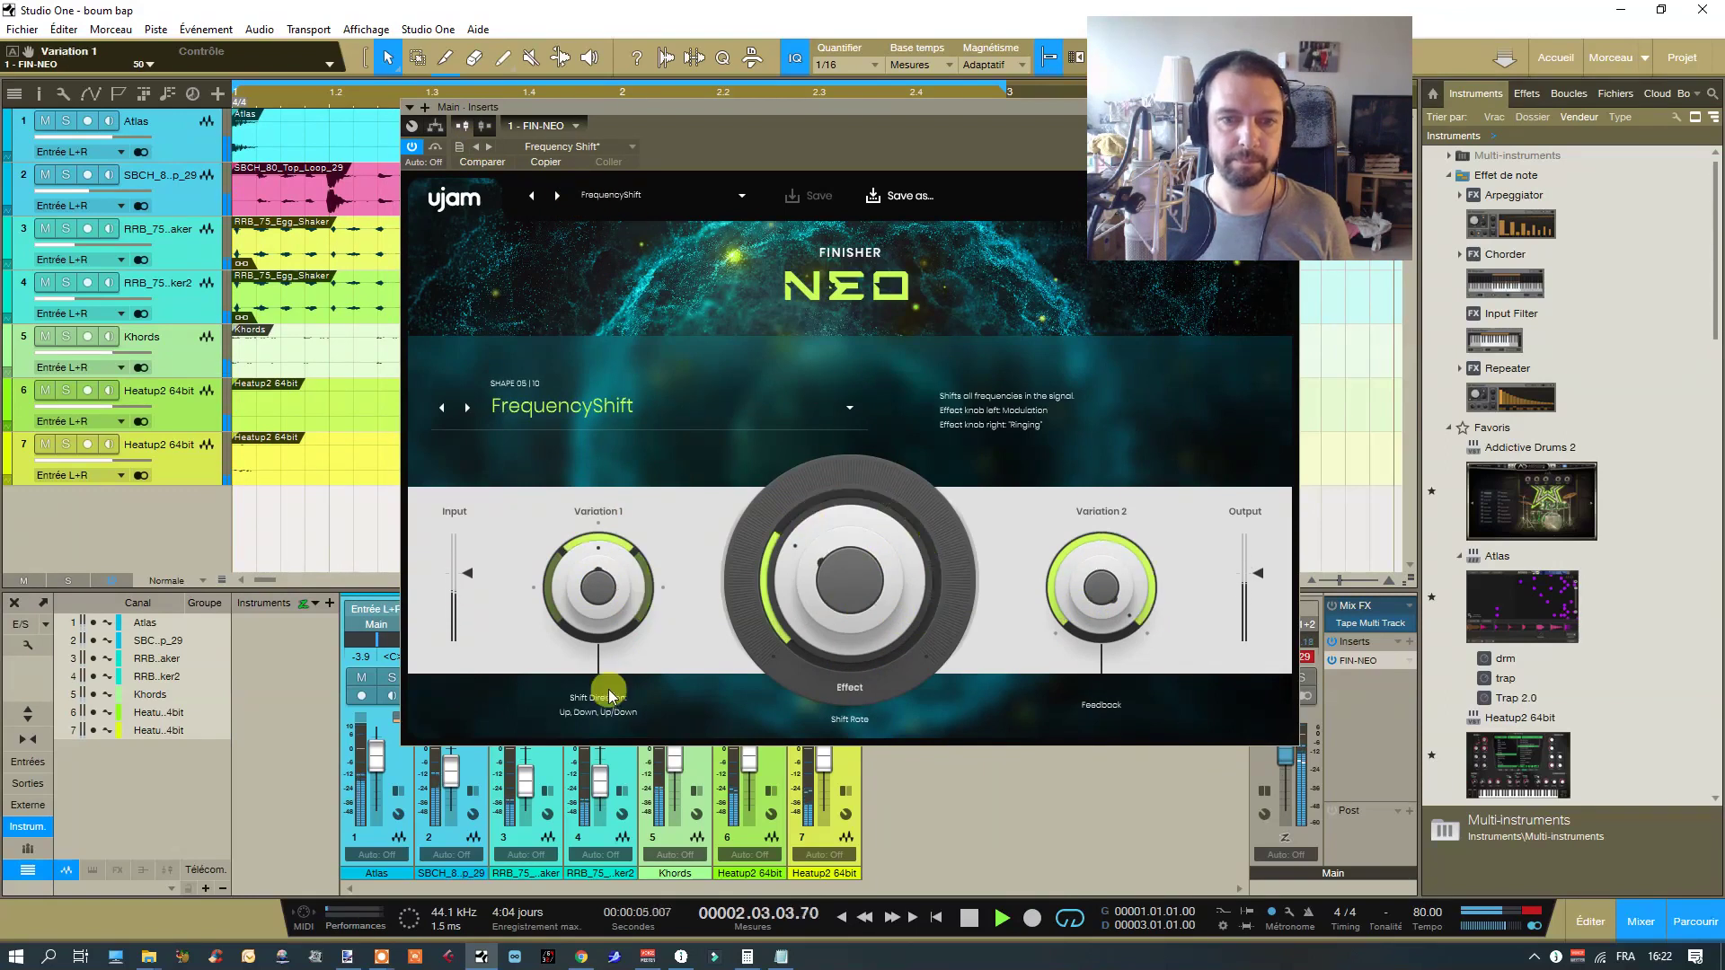
pyautogui.moveTo(836, 535); pyautogui.dragTo(828, 478)
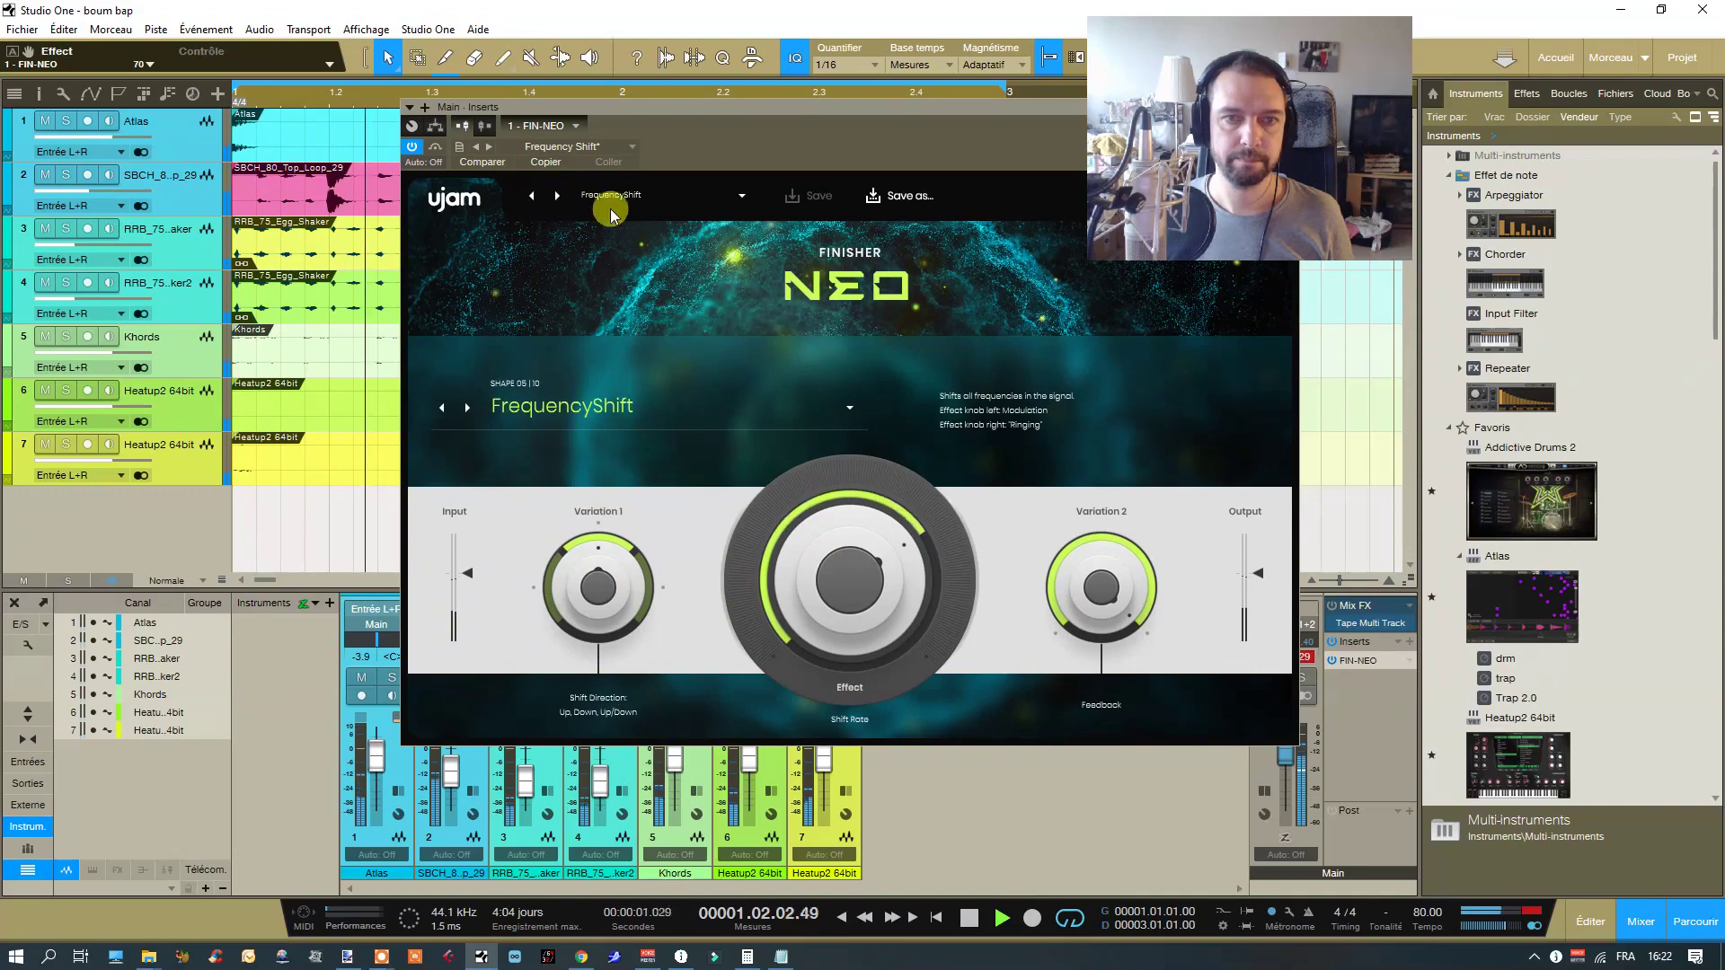
# - Load the Gator Aid preset, raise Gate Length to 97, and sweep the Off/Sync Speed down to 28
pyautogui.click(494, 151)
pyautogui.moveTo(827, 543); pyautogui.dragTo(828, 469)
pyautogui.moveTo(537, 587); pyautogui.dragTo(597, 514)
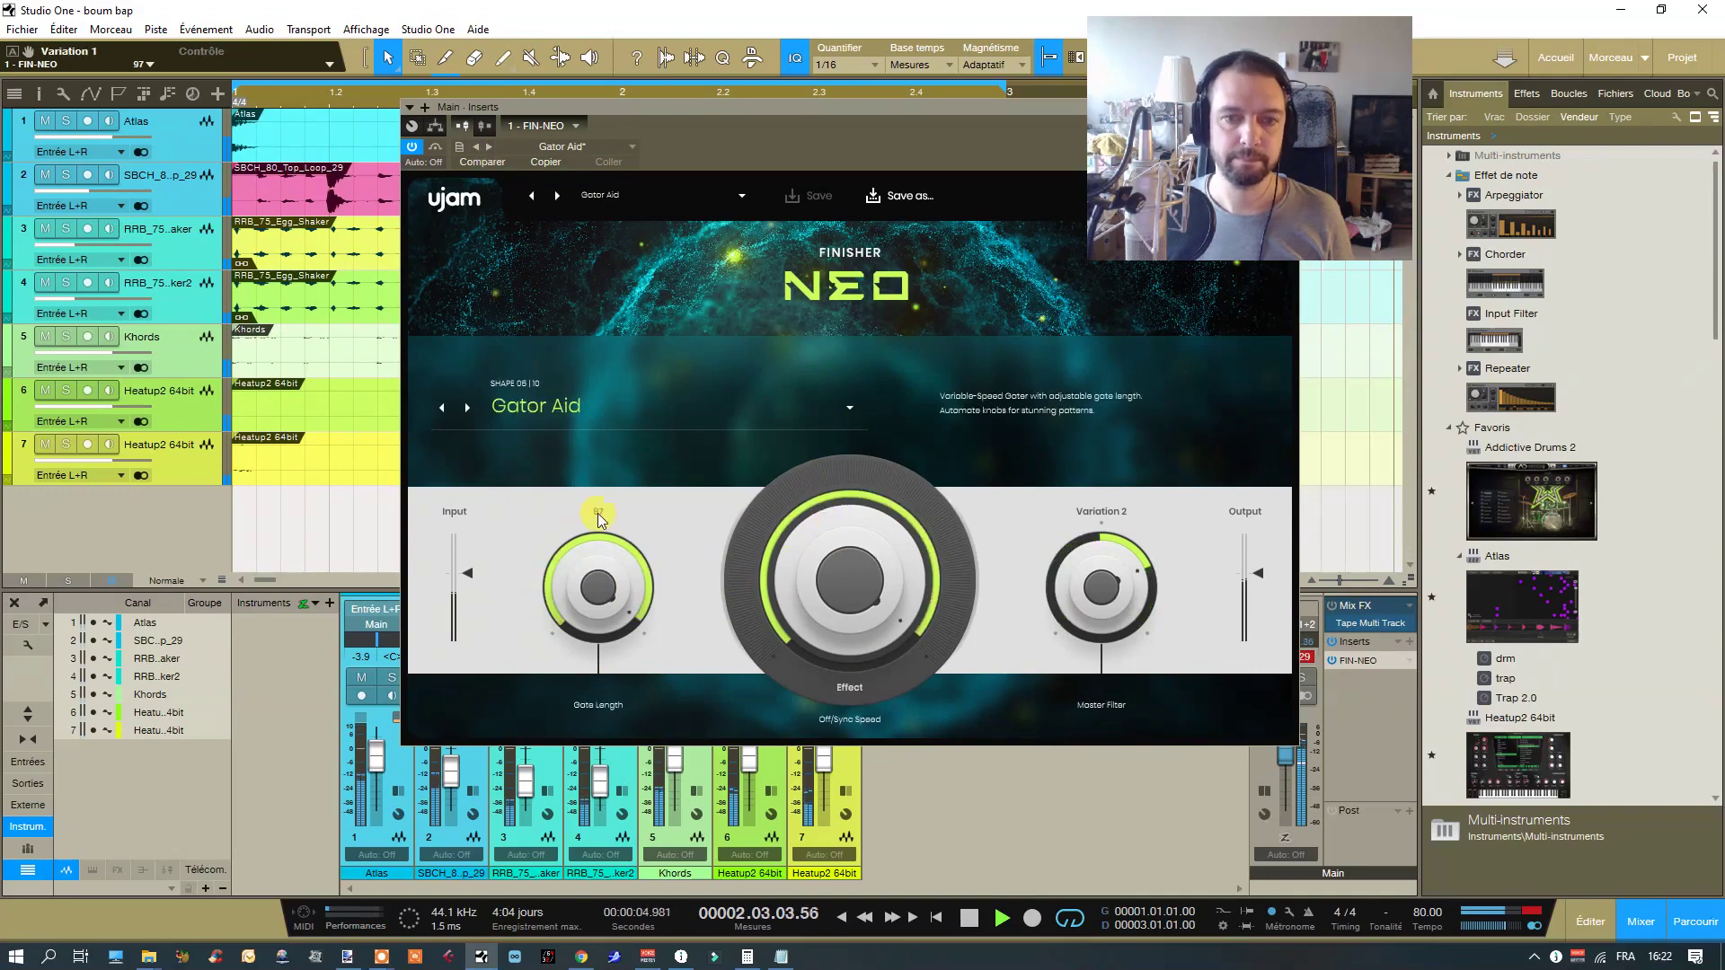
pyautogui.moveTo(1096, 586)
pyautogui.mouseDown()
pyautogui.moveTo(1076, 715)
pyautogui.moveTo(1076, 590)
pyautogui.mouseUp()
pyautogui.moveTo(854, 620); pyautogui.dragTo(868, 708)
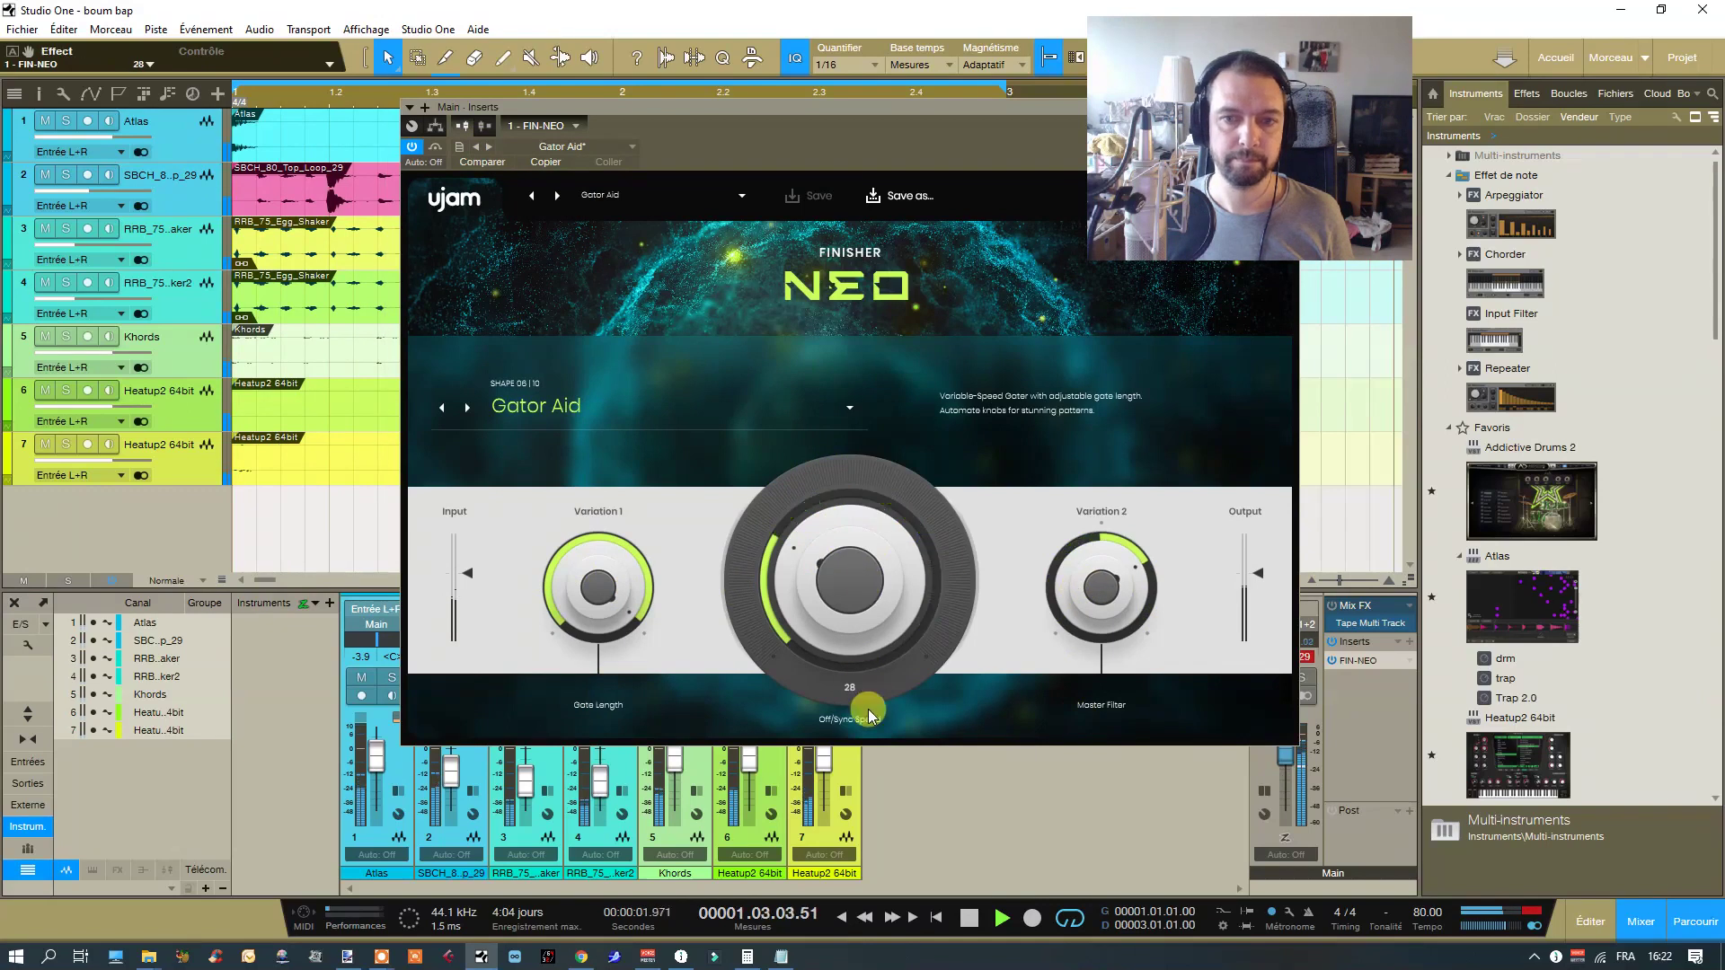
# - Load the Hyper Rotary preset, set Rotary Speed to 69, sweep the Effect Mix up and down, and set Tunnel Ambience Mix to 30
pyautogui.click(492, 150)
pyautogui.moveTo(832, 542); pyautogui.dragTo(833, 667)
pyautogui.moveTo(598, 547); pyautogui.dragTo(599, 512)
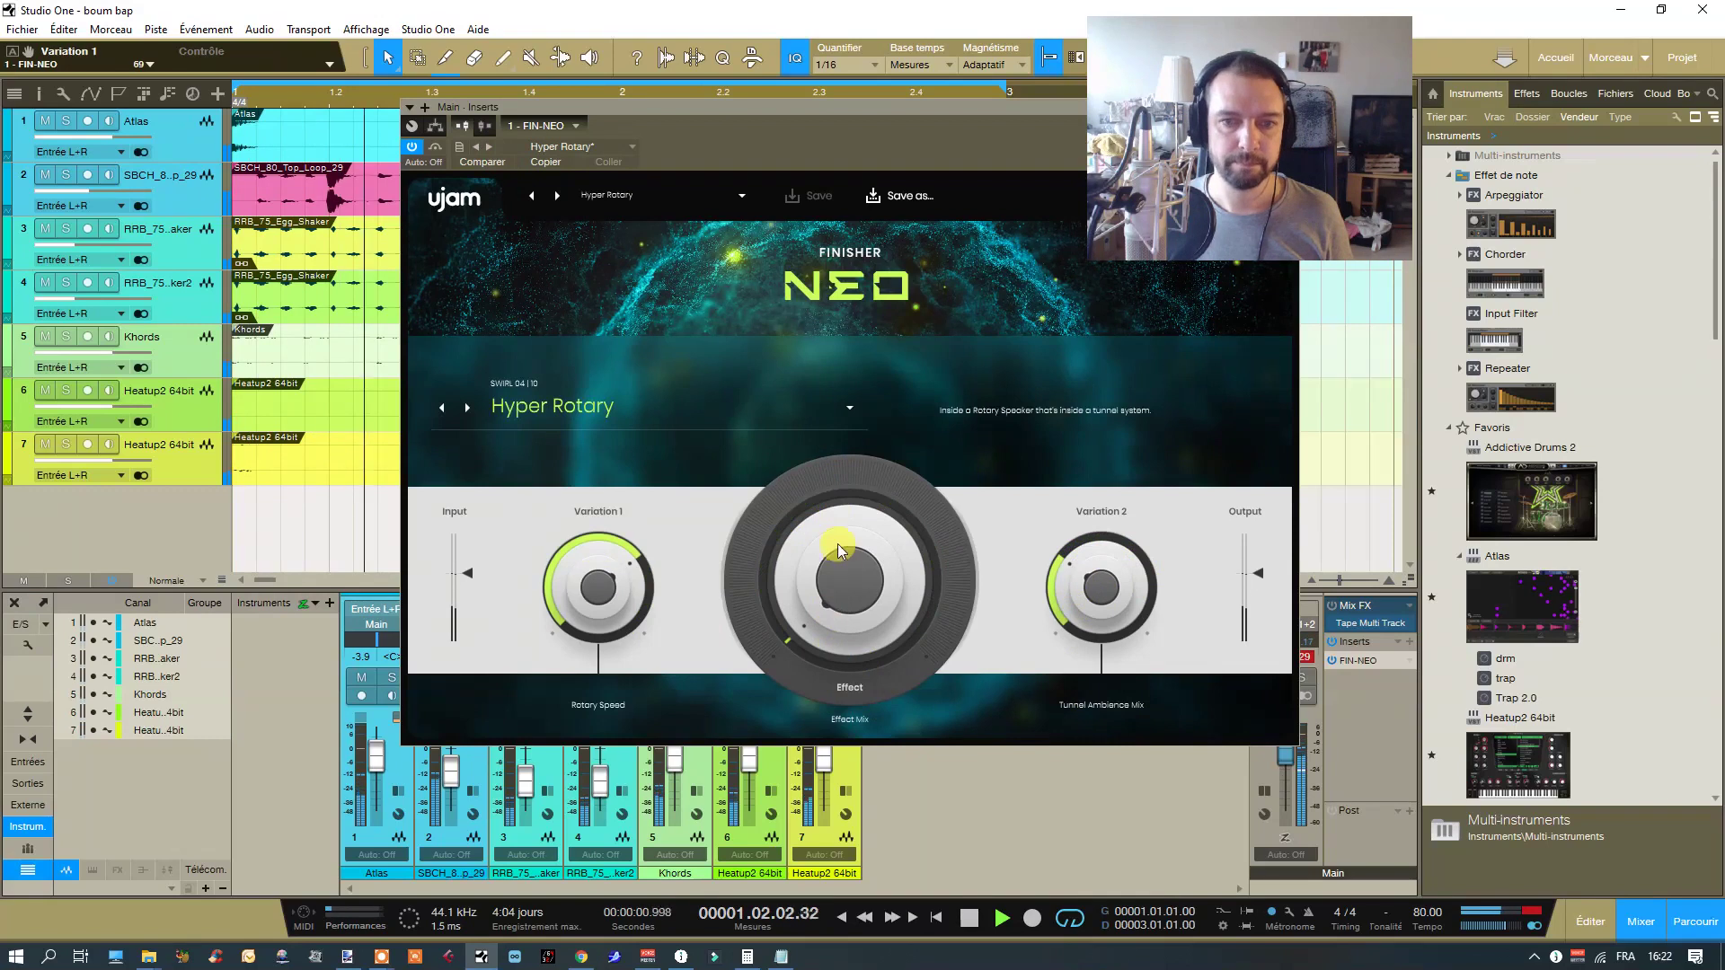
pyautogui.moveTo(837, 543); pyautogui.dragTo(839, 462)
pyautogui.moveTo(1100, 620); pyautogui.dragTo(1105, 512)
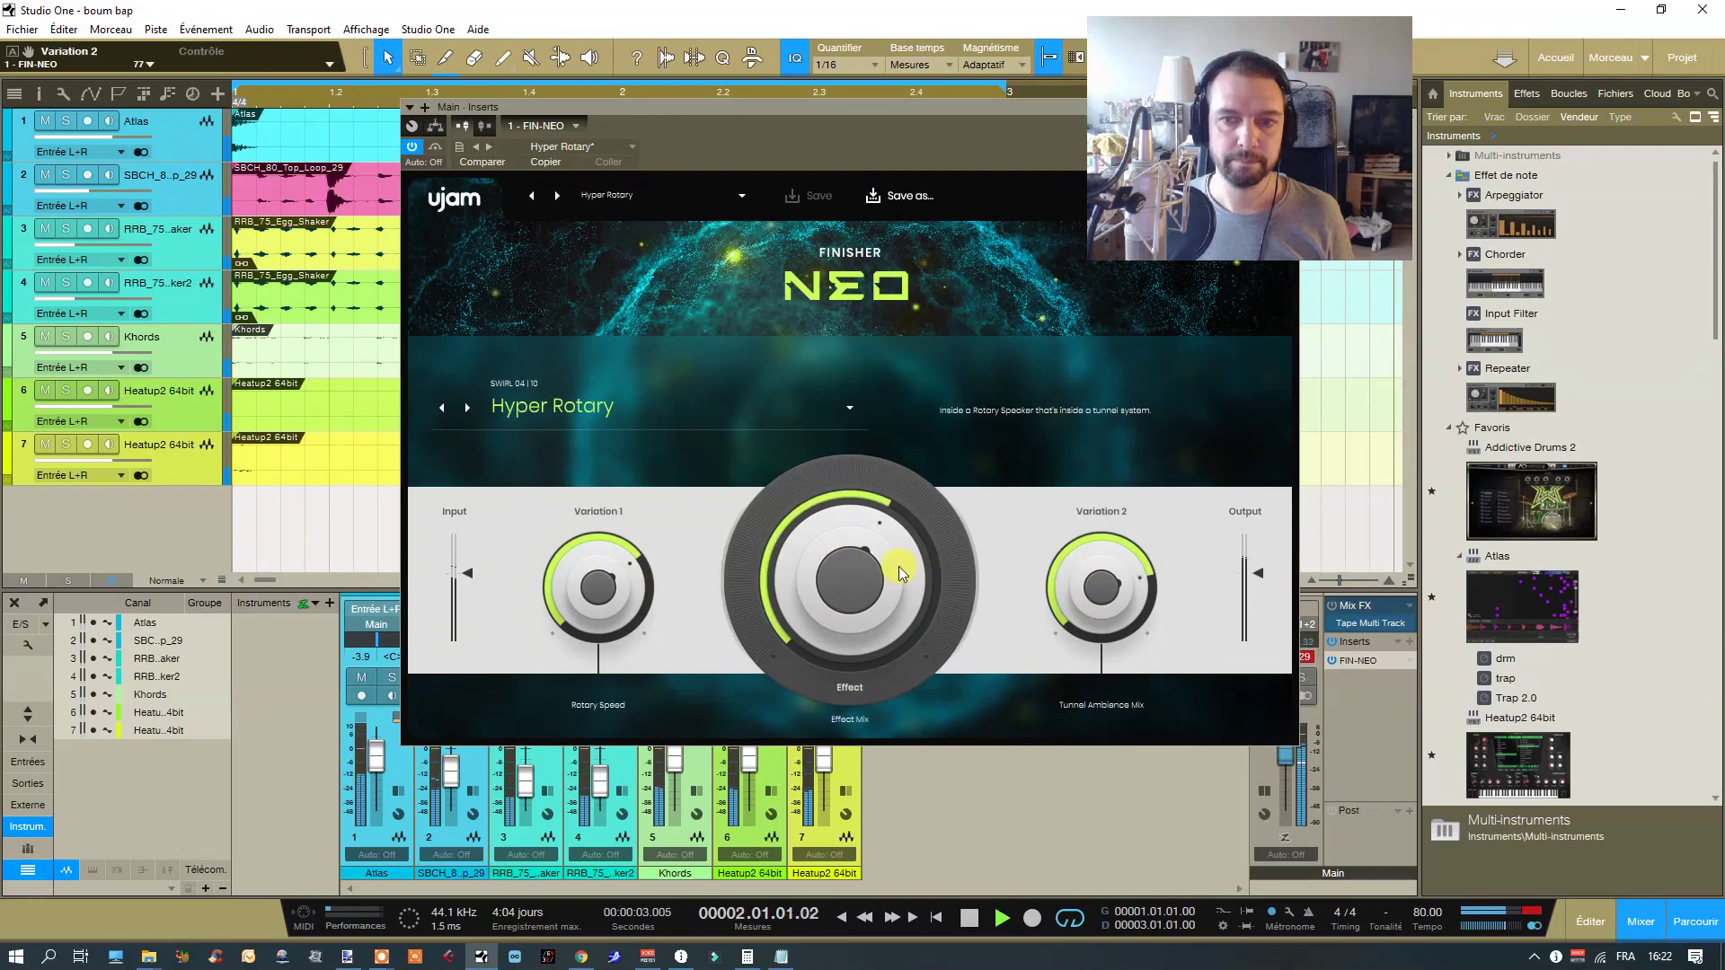
pyautogui.moveTo(904, 597); pyautogui.dragTo(876, 665)
pyautogui.moveTo(1096, 589); pyautogui.dragTo(1092, 691)
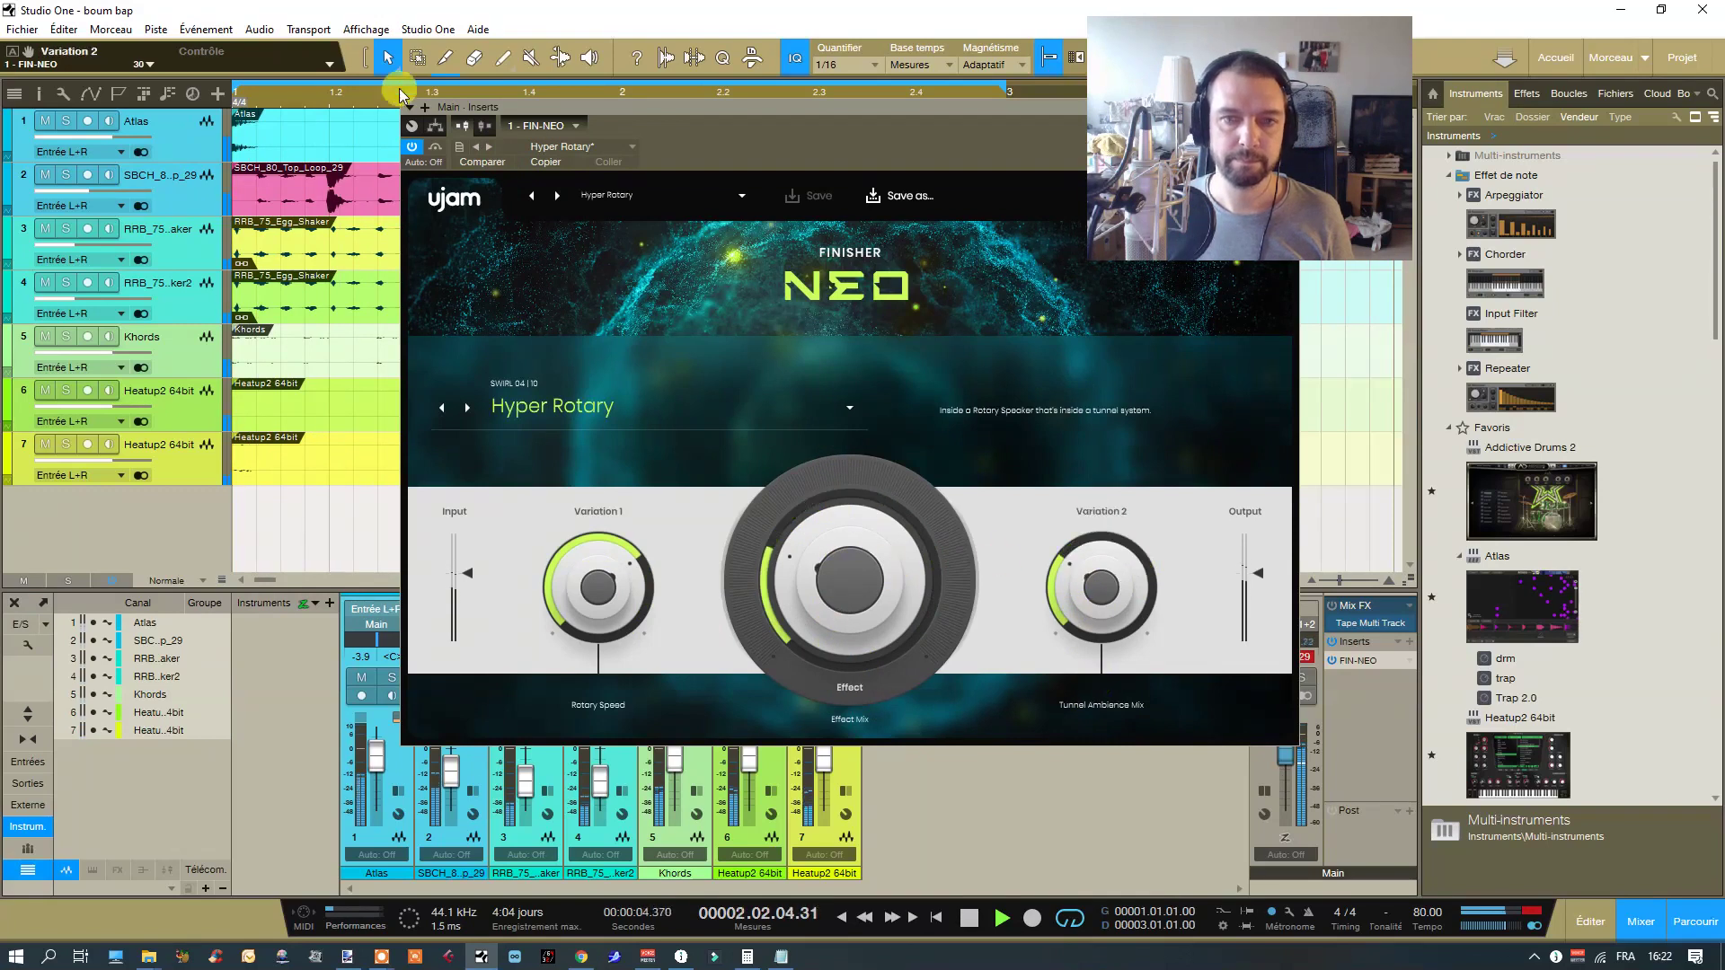
# - Load the JetPlane preset, raise Effect Mix and Speed, and lower Jet Effect to 39
pyautogui.click(490, 147)
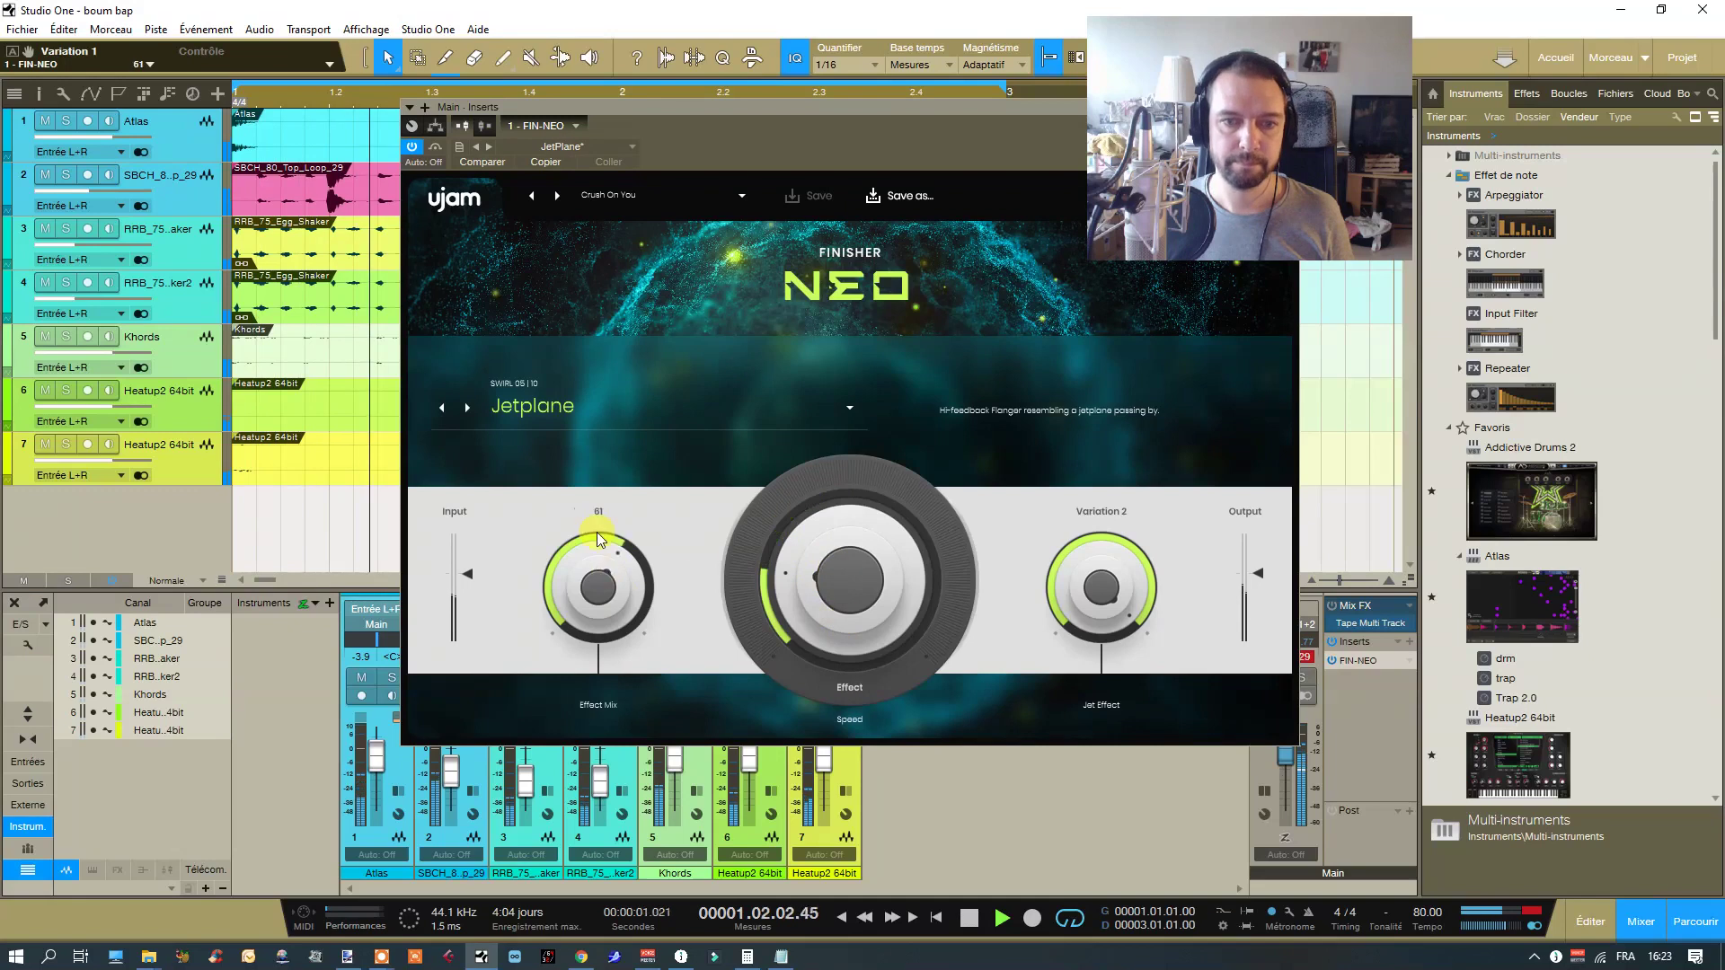
pyautogui.moveTo(866, 586); pyautogui.dragTo(862, 503)
pyautogui.moveTo(1103, 563); pyautogui.dragTo(1112, 710)
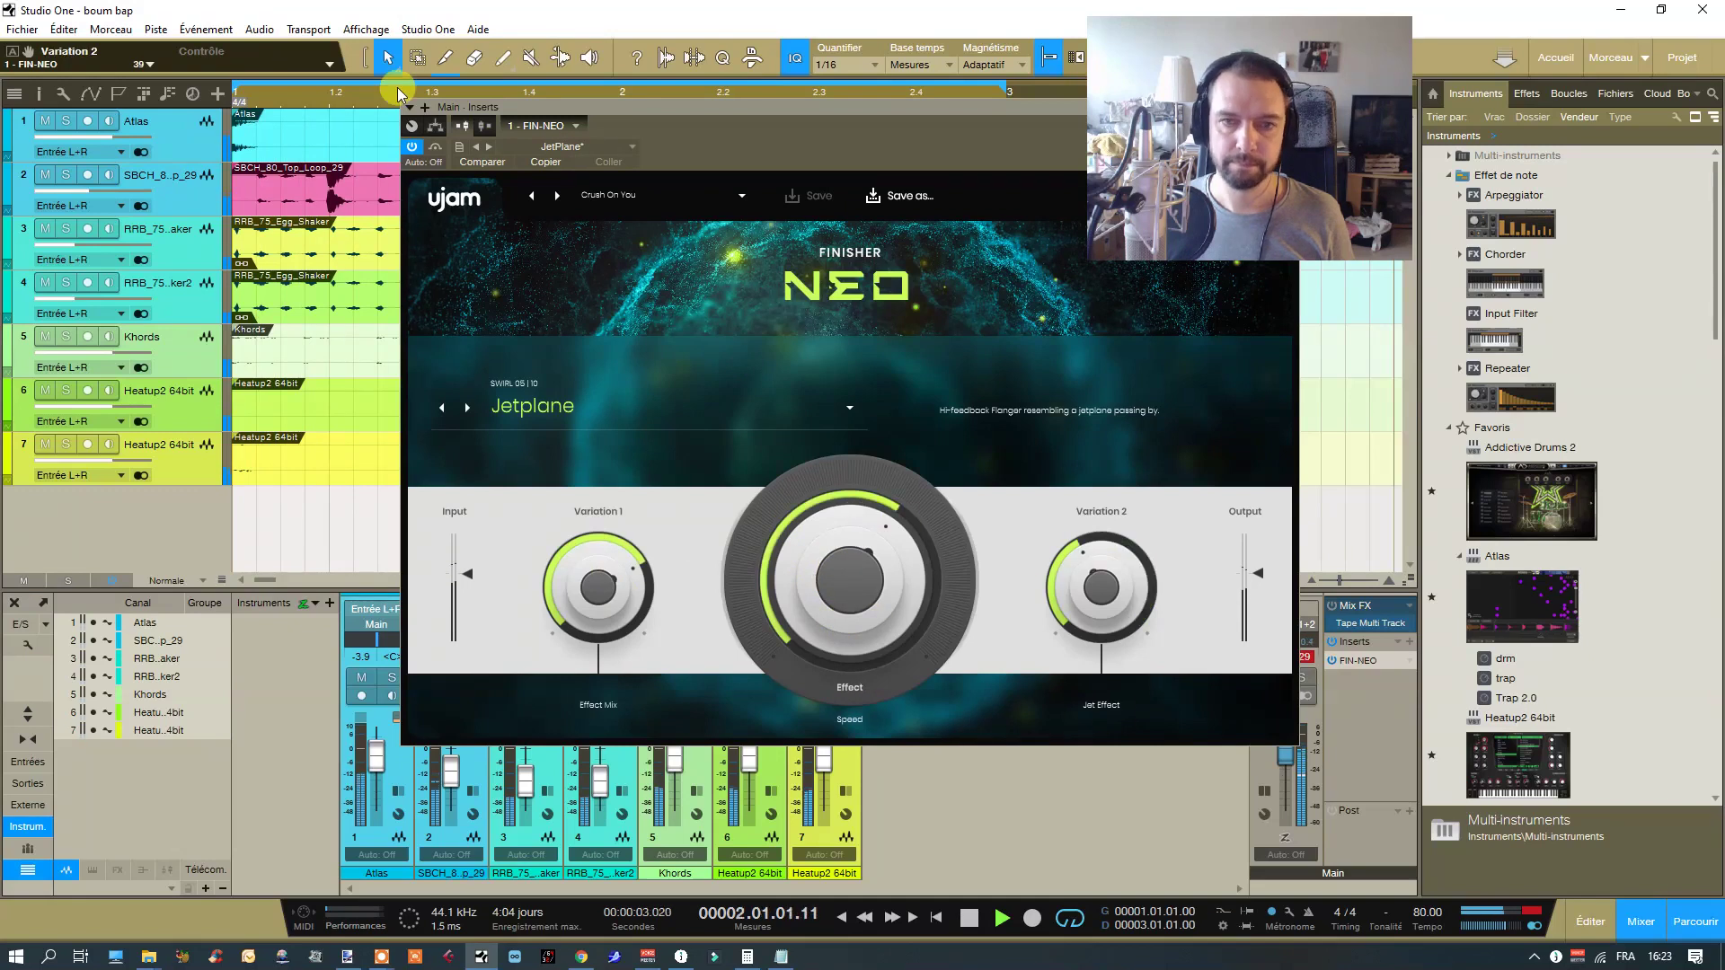
# - Load the Mix - Back to 1900 preset, raise the Mix, set Character to 32, and lower Deterioration
pyautogui.click(490, 146)
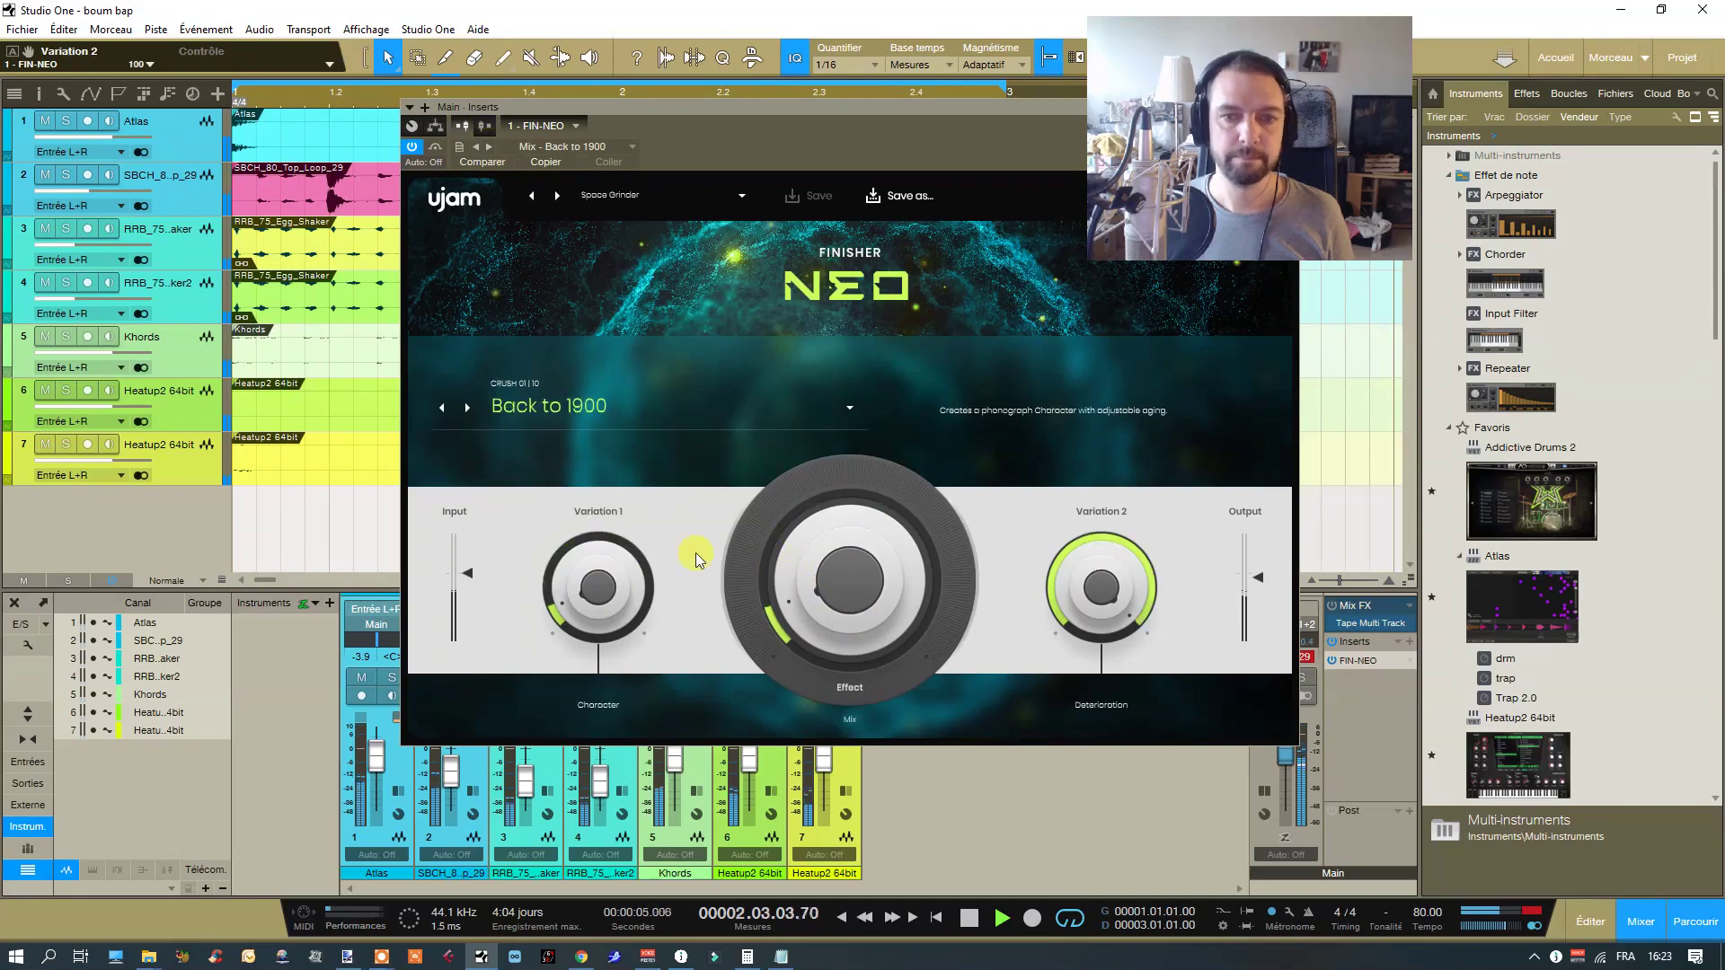
pyautogui.moveTo(778, 591); pyautogui.dragTo(790, 492)
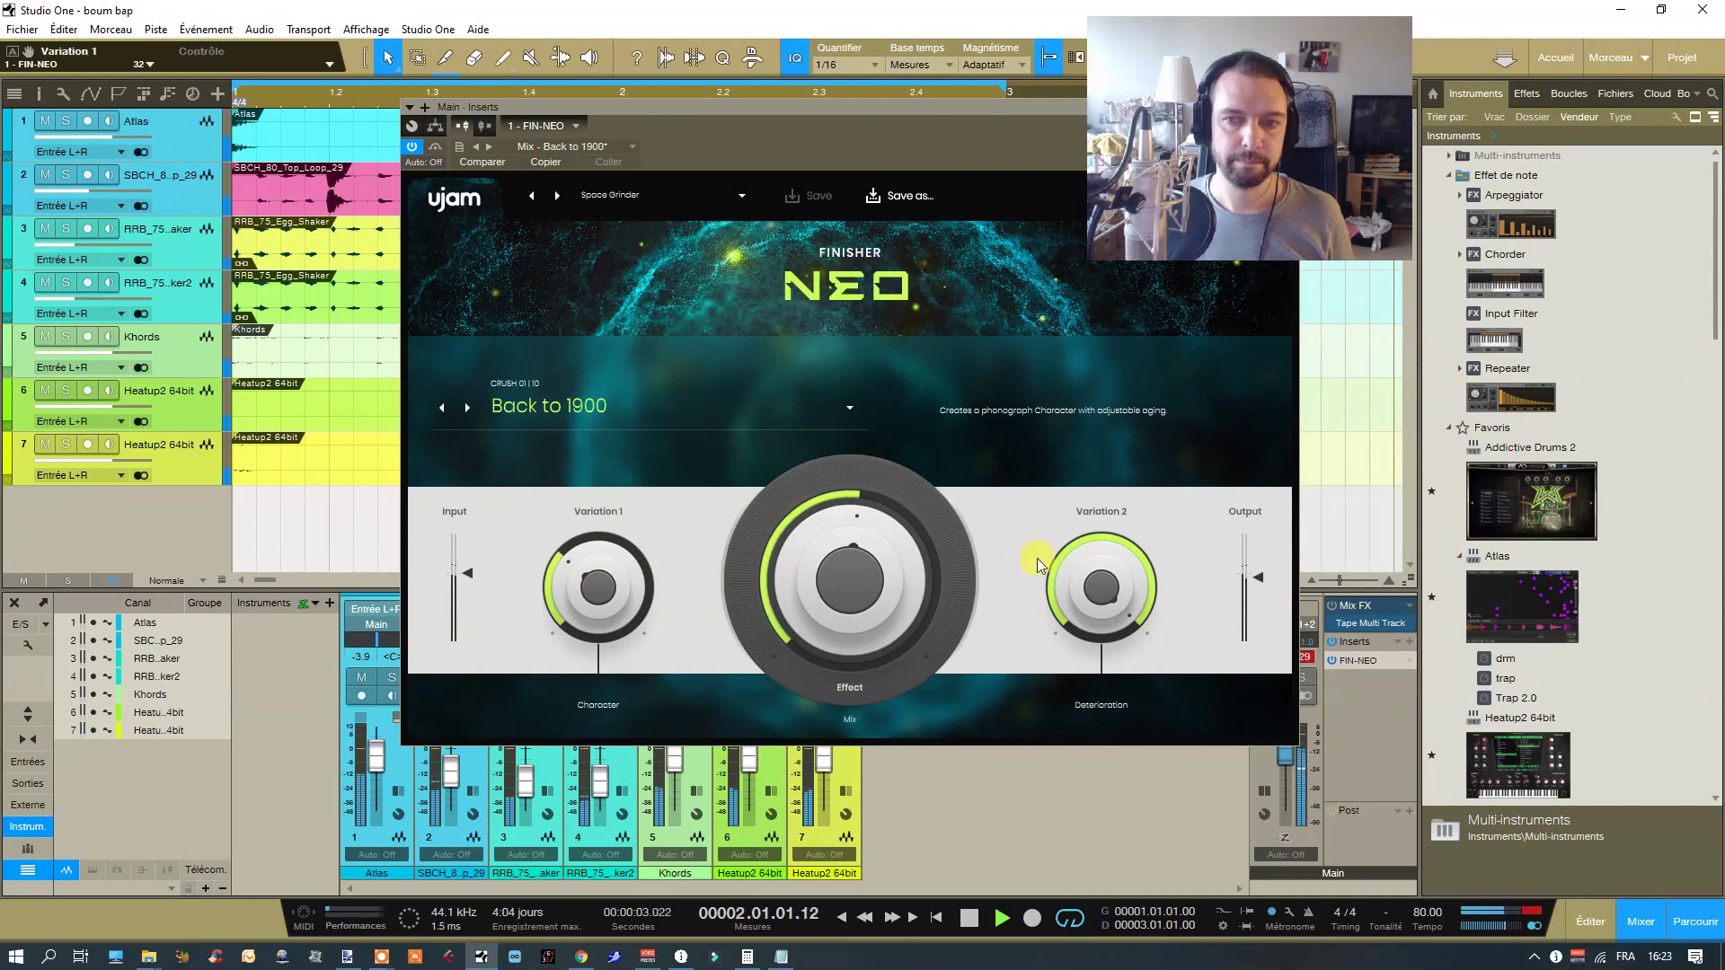
pyautogui.moveTo(1089, 577); pyautogui.dragTo(1086, 669)
# - Audition the Multimode Filter preset with LP/BP/HP at 50, and load the Pan americana preset and vary its Rate
pyautogui.click(487, 146)
pyautogui.click(487, 145)
pyautogui.moveTo(837, 618); pyautogui.dragTo(634, 548)
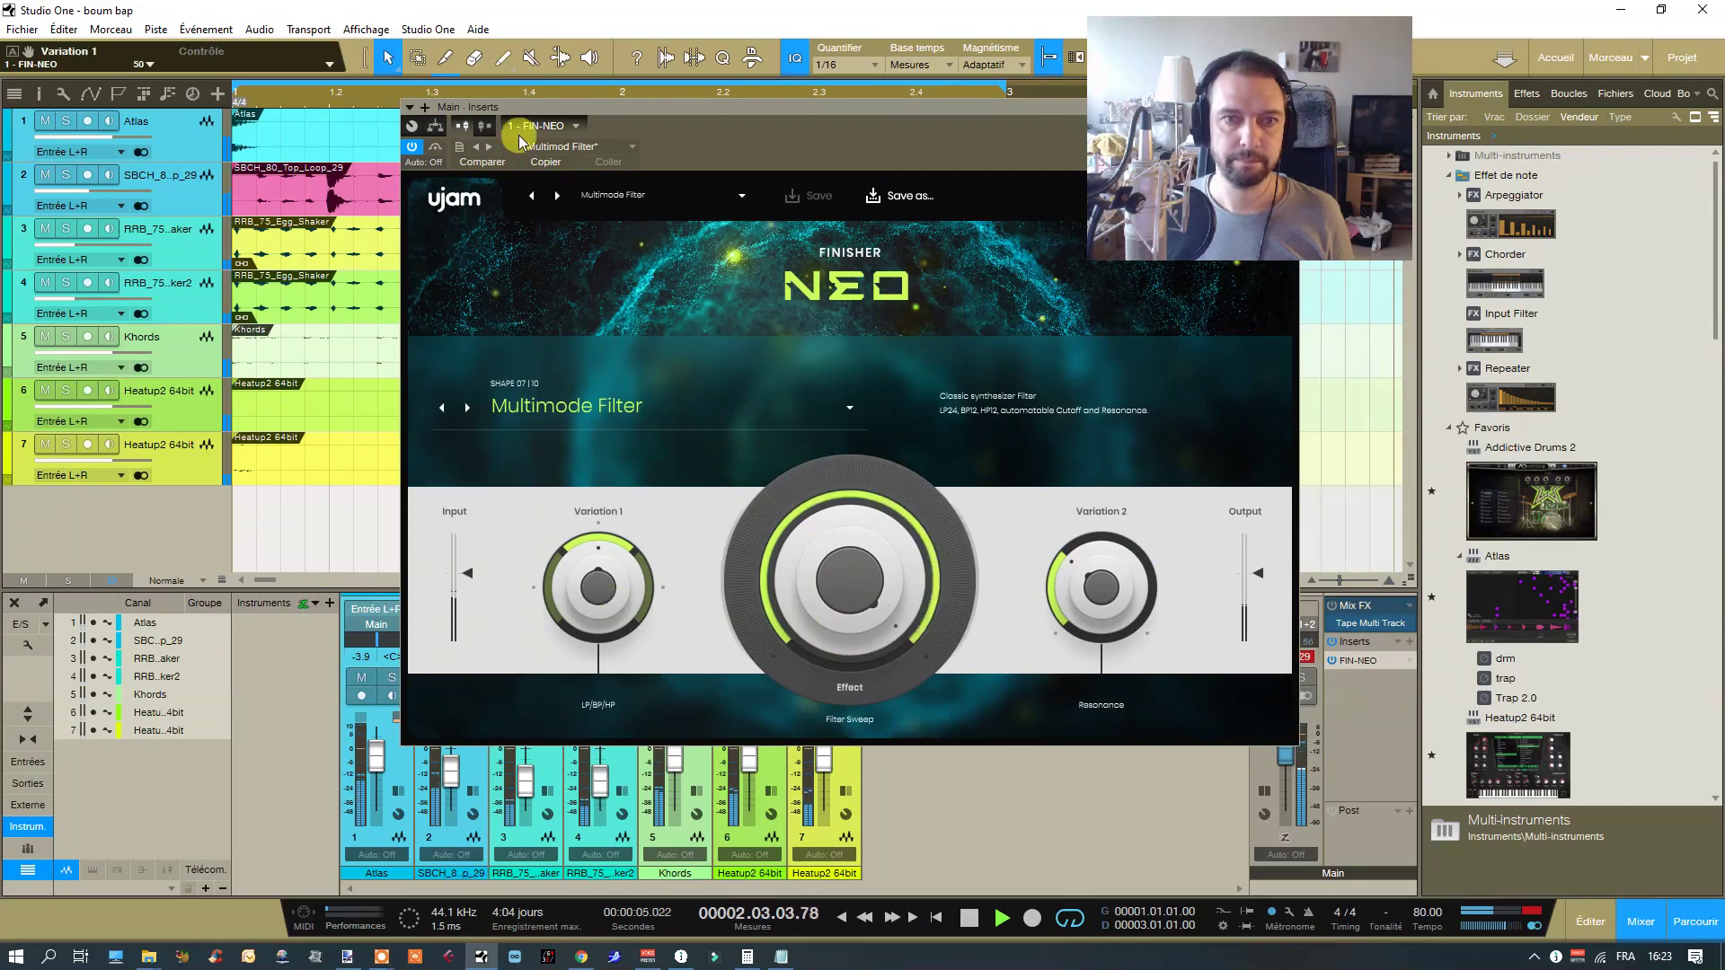
pyautogui.click(489, 147)
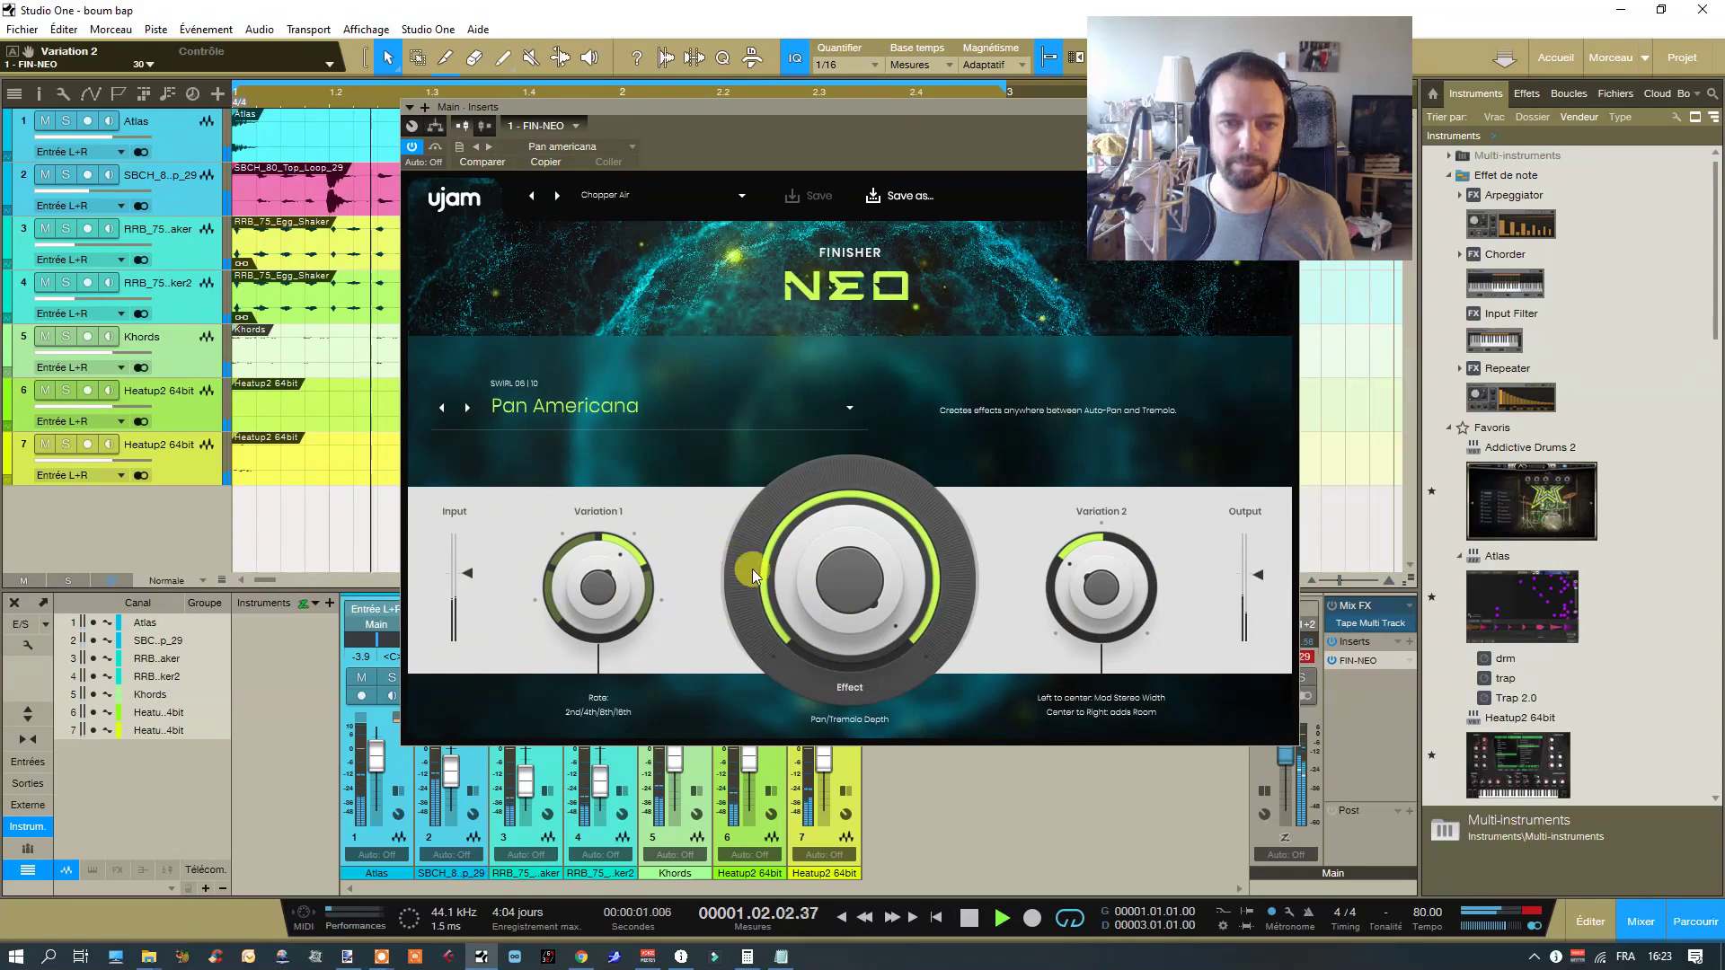
pyautogui.moveTo(600, 608); pyautogui.dragTo(596, 552)
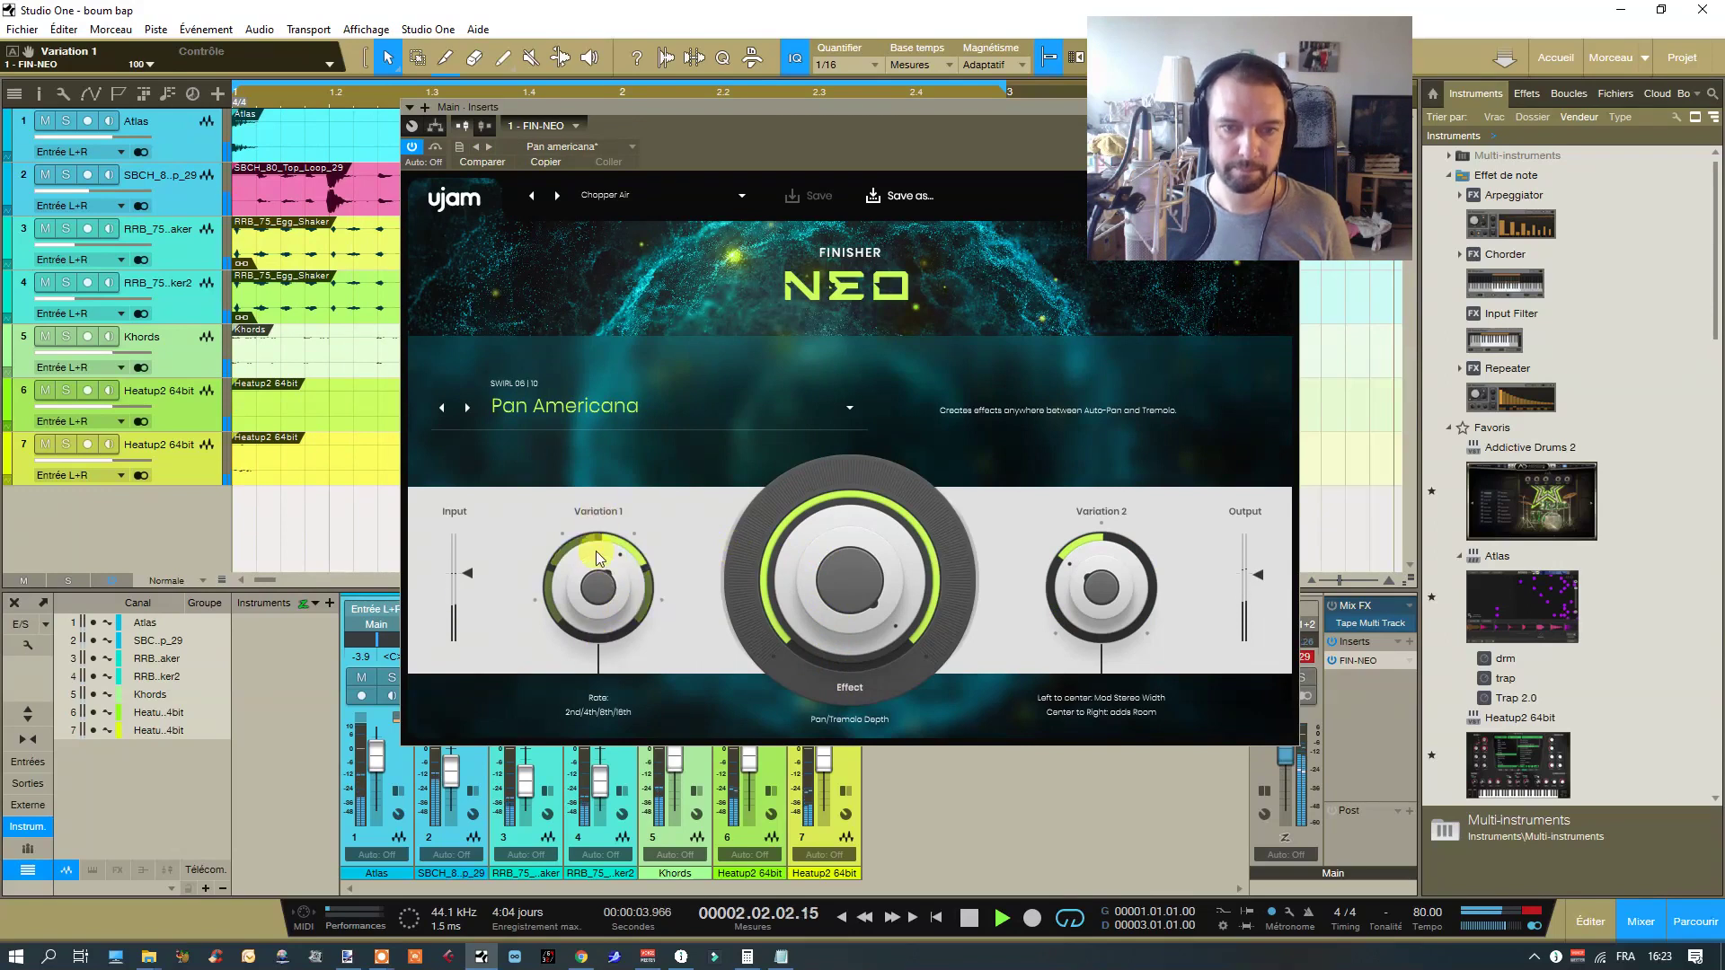
# - Audition Space Grinder with a higher Speed and Effect Mix at 12, and load Space Station and lower its Transmission signal character to 16
pyautogui.click(489, 149)
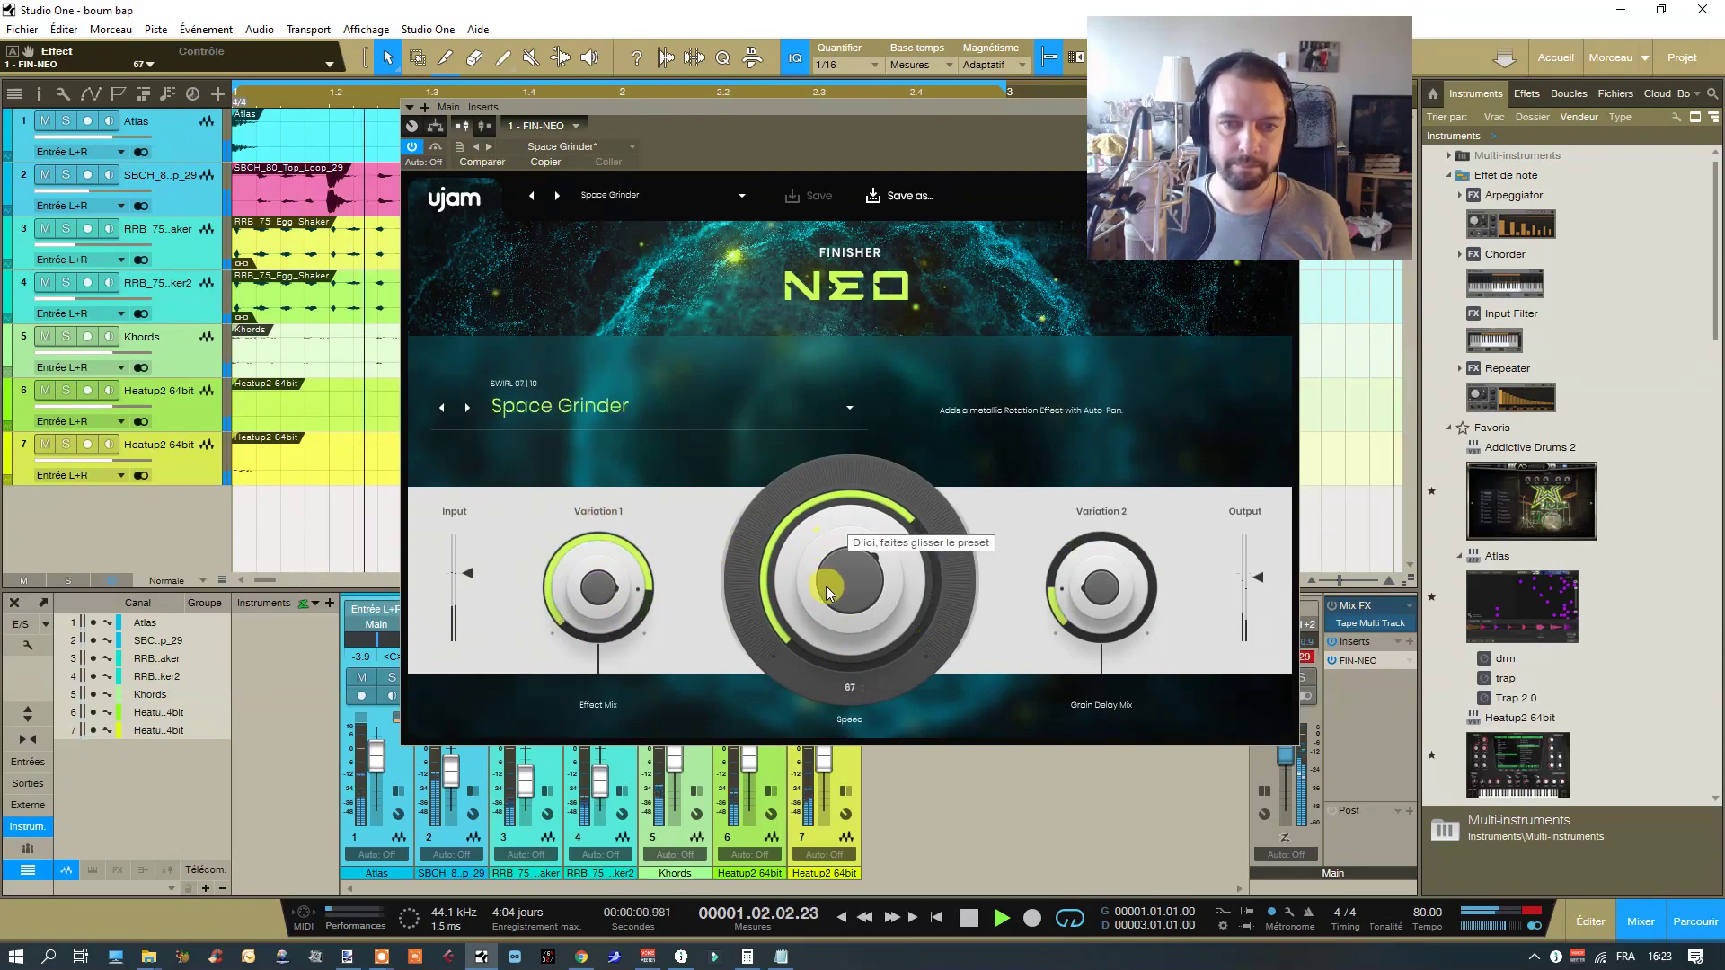
pyautogui.moveTo(823, 591); pyautogui.dragTo(809, 578)
pyautogui.moveTo(597, 588); pyautogui.dragTo(647, 714)
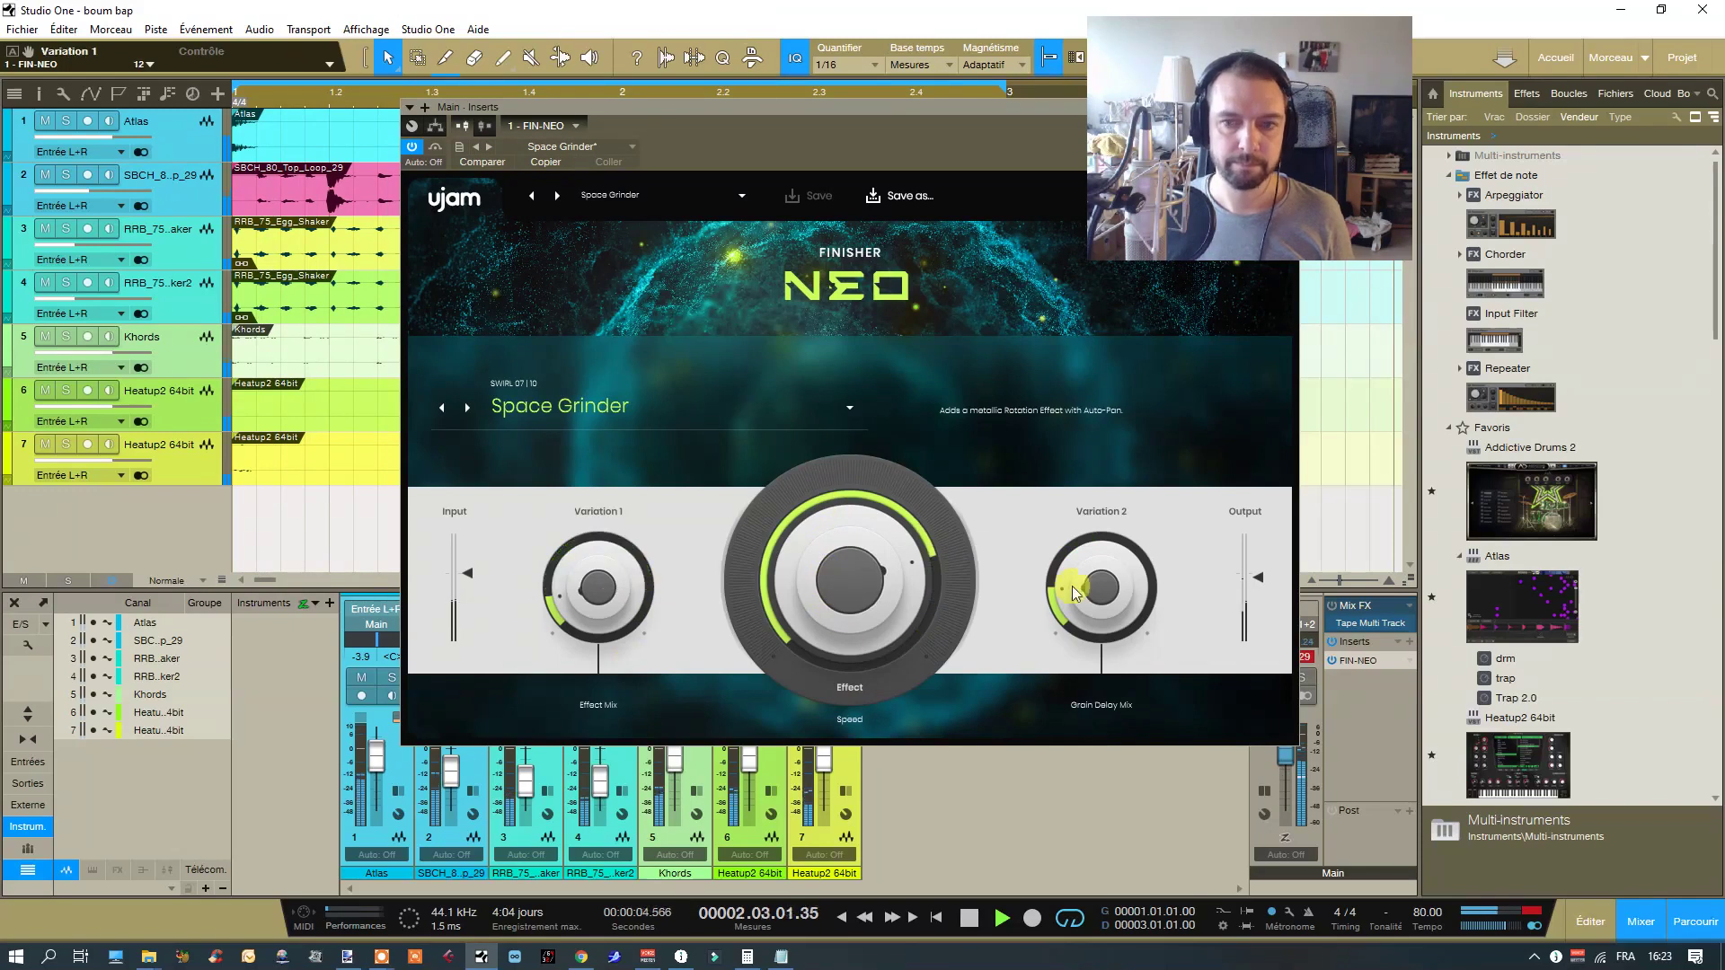
pyautogui.click(557, 195)
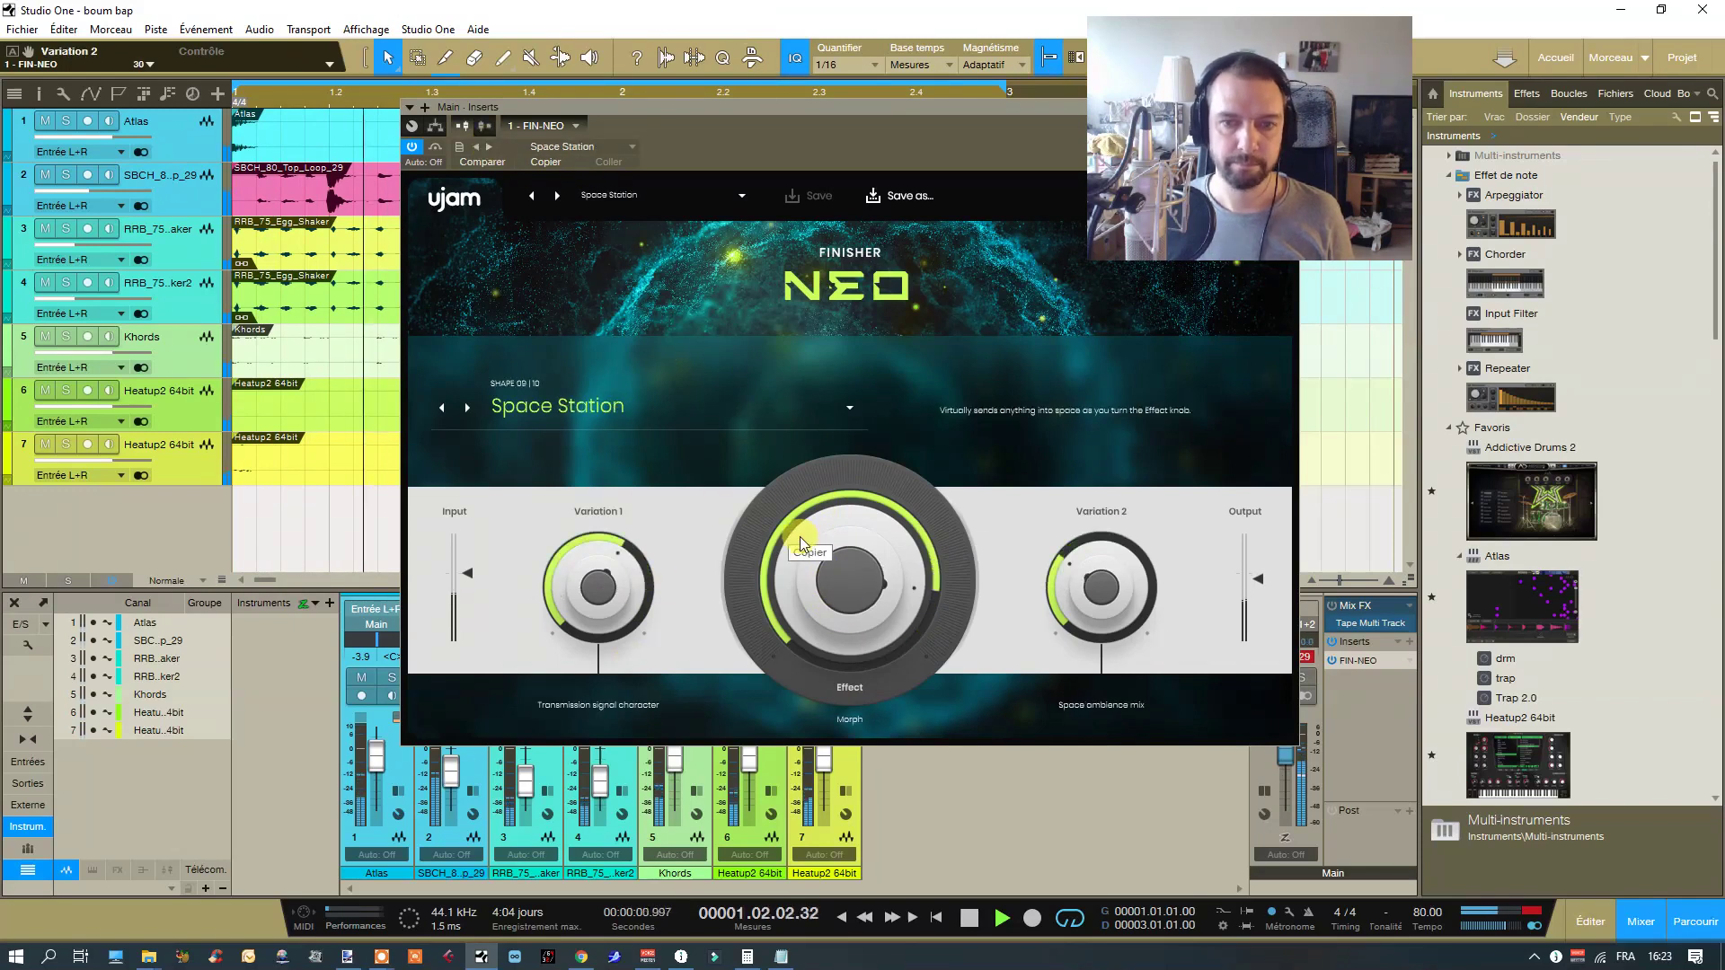
pyautogui.moveTo(619, 550); pyautogui.dragTo(627, 677)
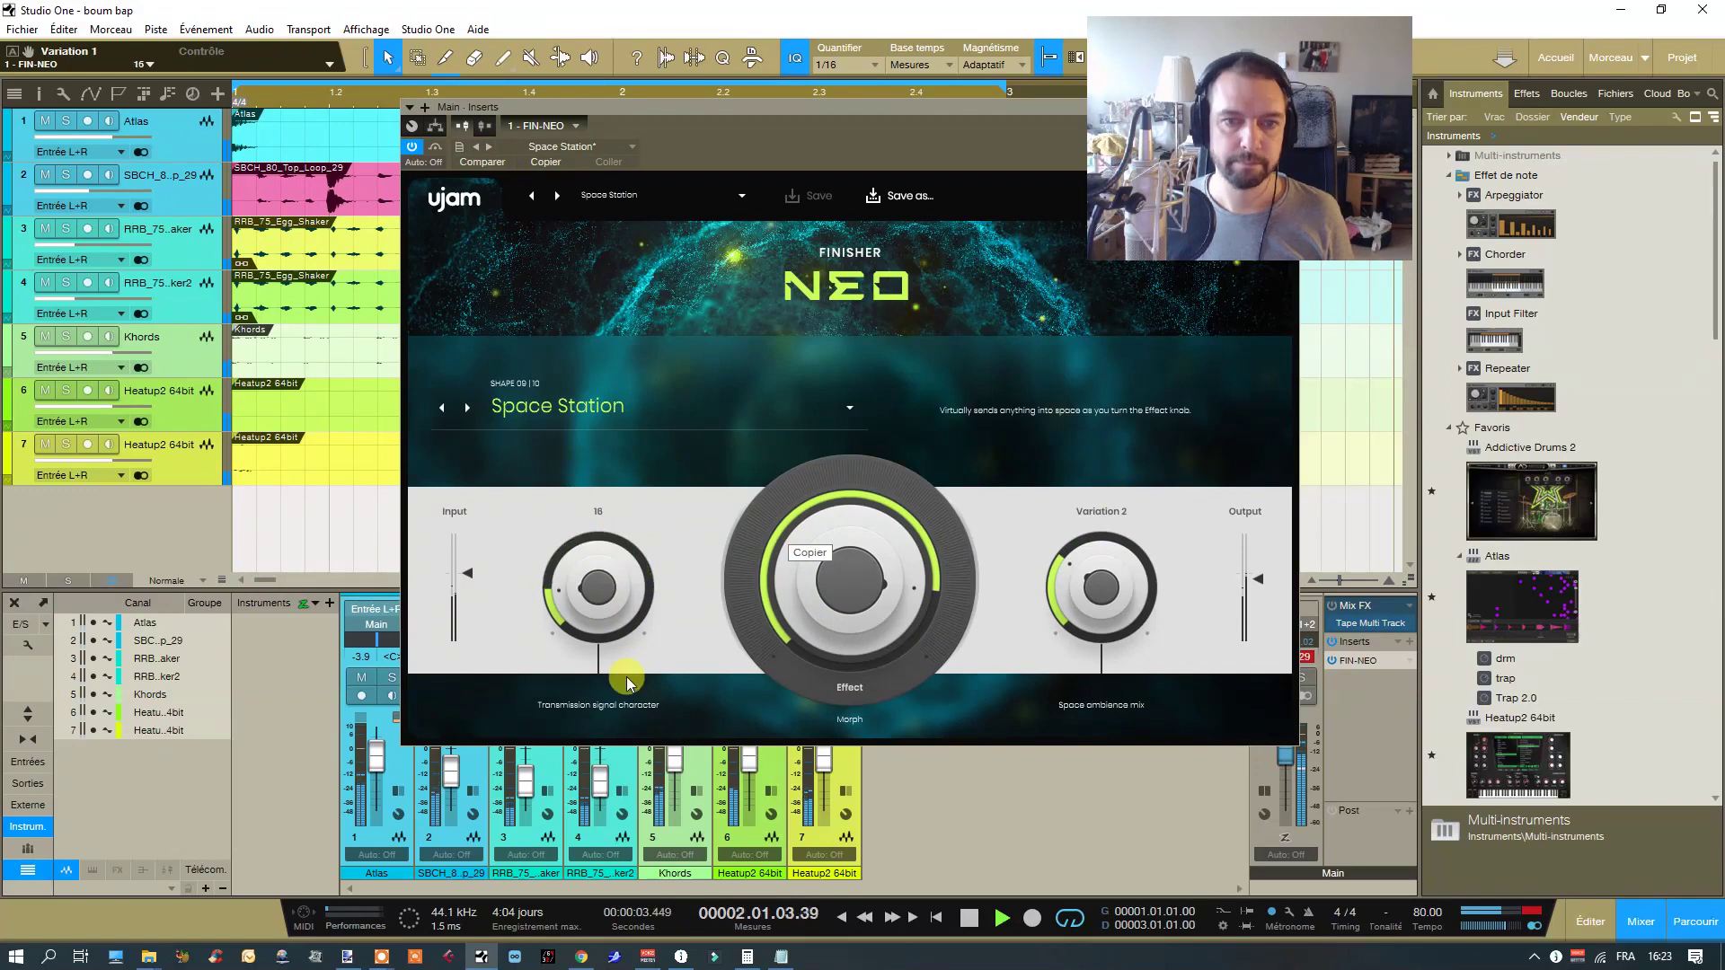
# - Audition Speakers Corner with a higher Mix and Ambience Selection at 50, and load Sting Modulator and vary its Cutoff Frequency
pyautogui.click(497, 148)
pyautogui.moveTo(863, 575); pyautogui.dragTo(823, 452)
pyautogui.moveTo(1117, 545); pyautogui.dragTo(1110, 589)
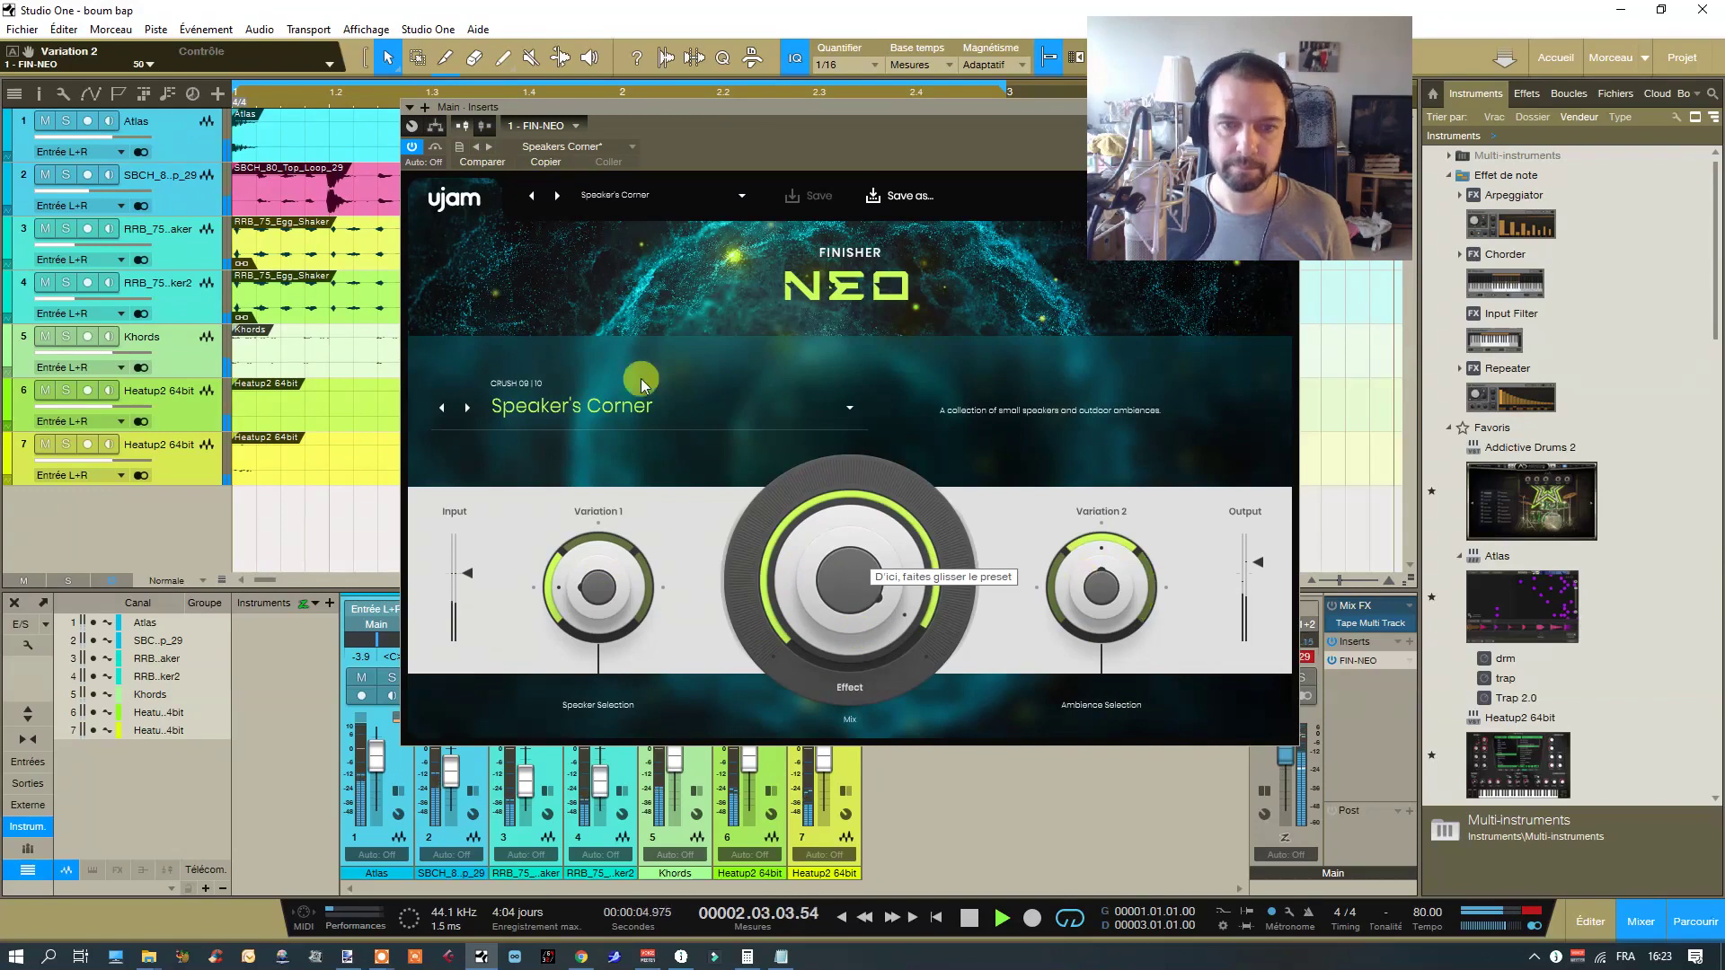
pyautogui.click(491, 147)
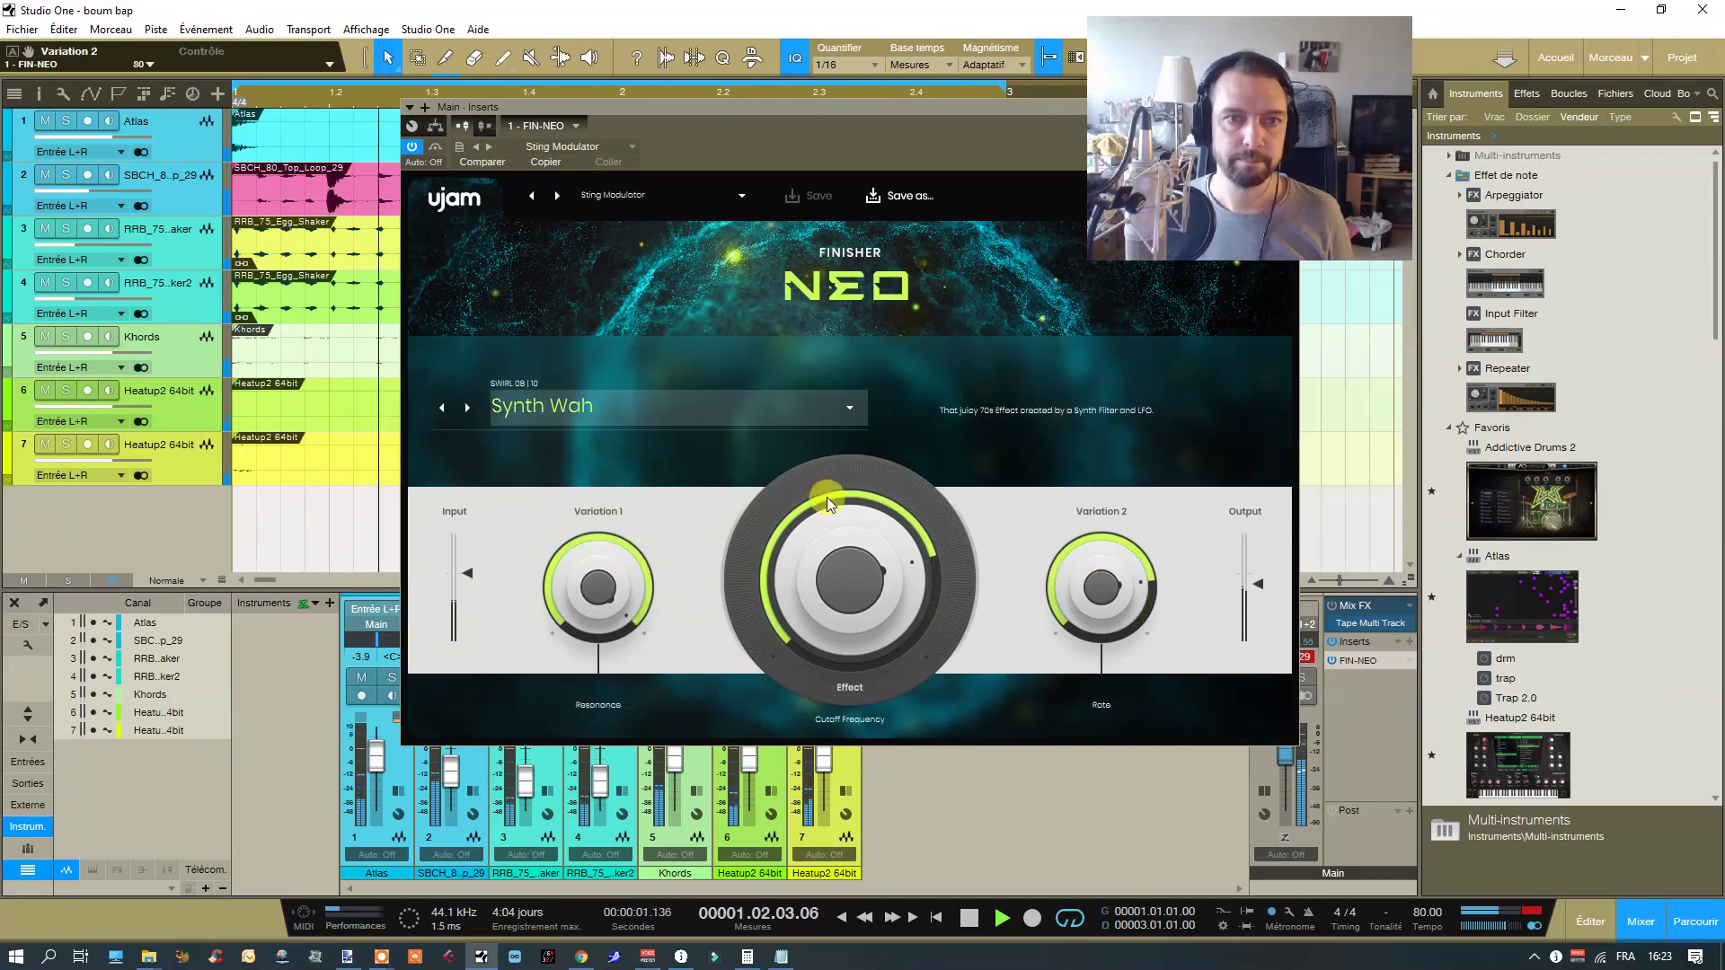
pyautogui.moveTo(851, 618); pyautogui.dragTo(876, 555)
# - Load the Super LoFi preset, lower LoFi grade and Aging, and sweep the Mix down to 26
pyautogui.click(487, 146)
pyautogui.moveTo(835, 531); pyautogui.dragTo(845, 495)
pyautogui.moveTo(613, 541); pyautogui.dragTo(599, 653)
pyautogui.moveTo(1142, 584); pyautogui.dragTo(1114, 694)
pyautogui.moveTo(908, 564); pyautogui.dragTo(837, 618)
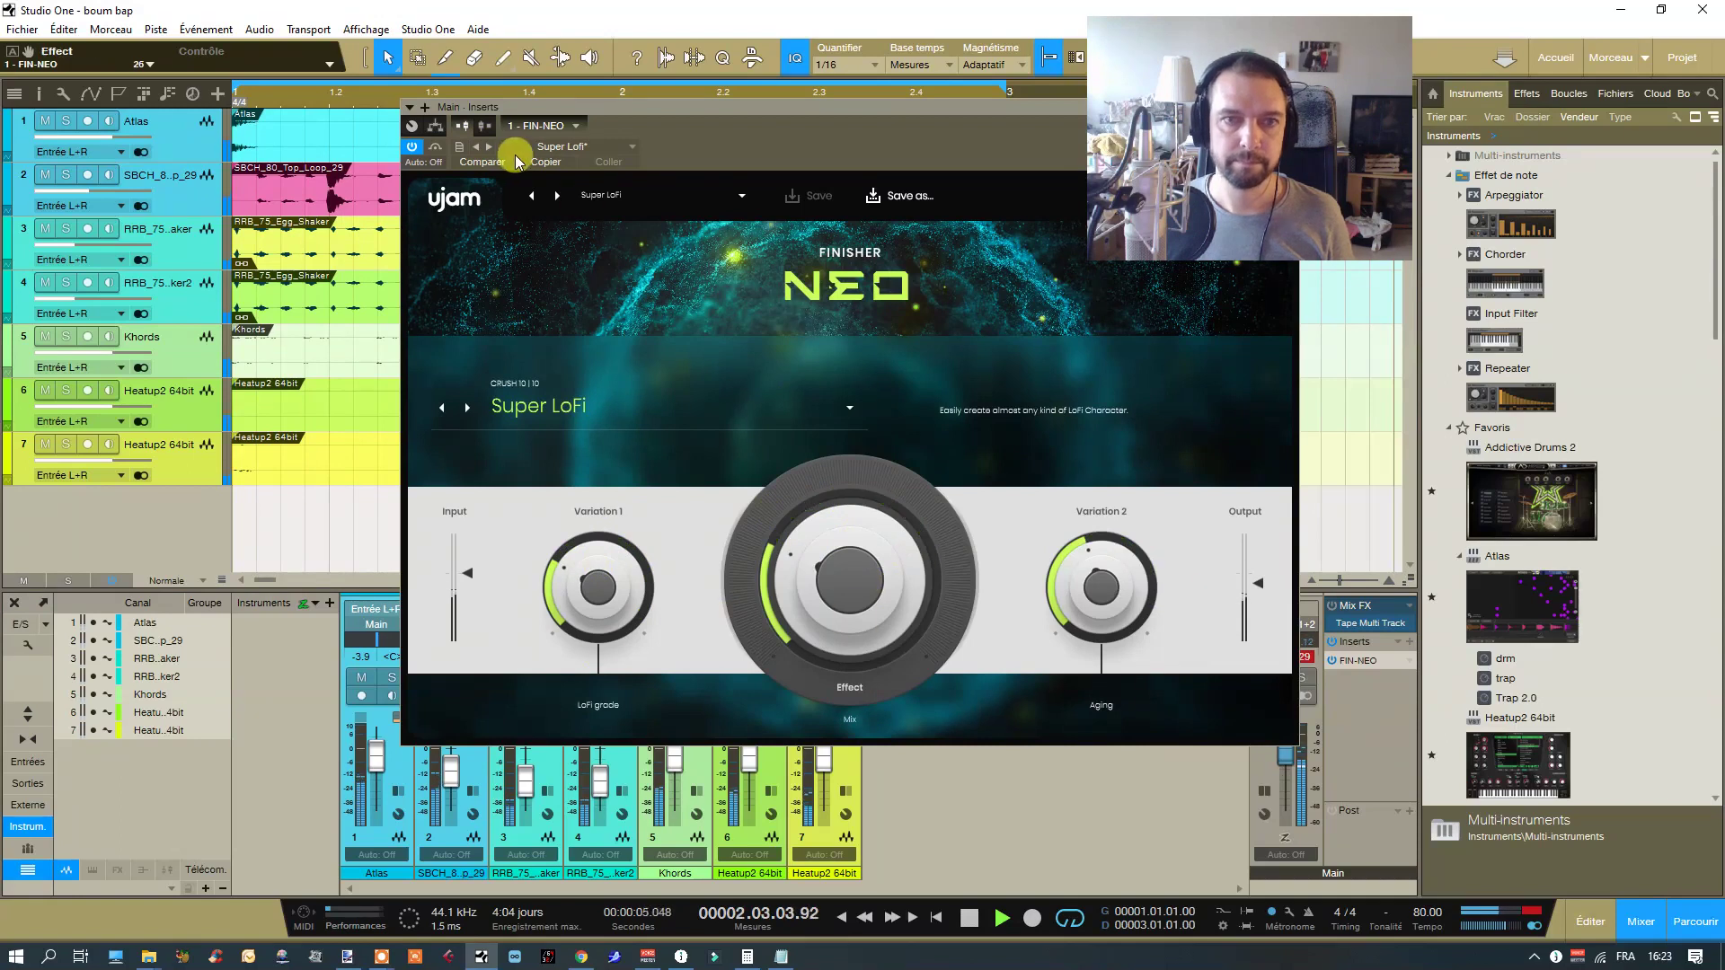
# - Load the Synth Wah preset, vary the Rate, and sweep the Cutoff Frequency to 74
pyautogui.click(490, 147)
pyautogui.moveTo(805, 547); pyautogui.dragTo(796, 609)
pyautogui.moveTo(1084, 537); pyautogui.dragTo(1084, 526)
pyautogui.moveTo(929, 559); pyautogui.dragTo(854, 462)
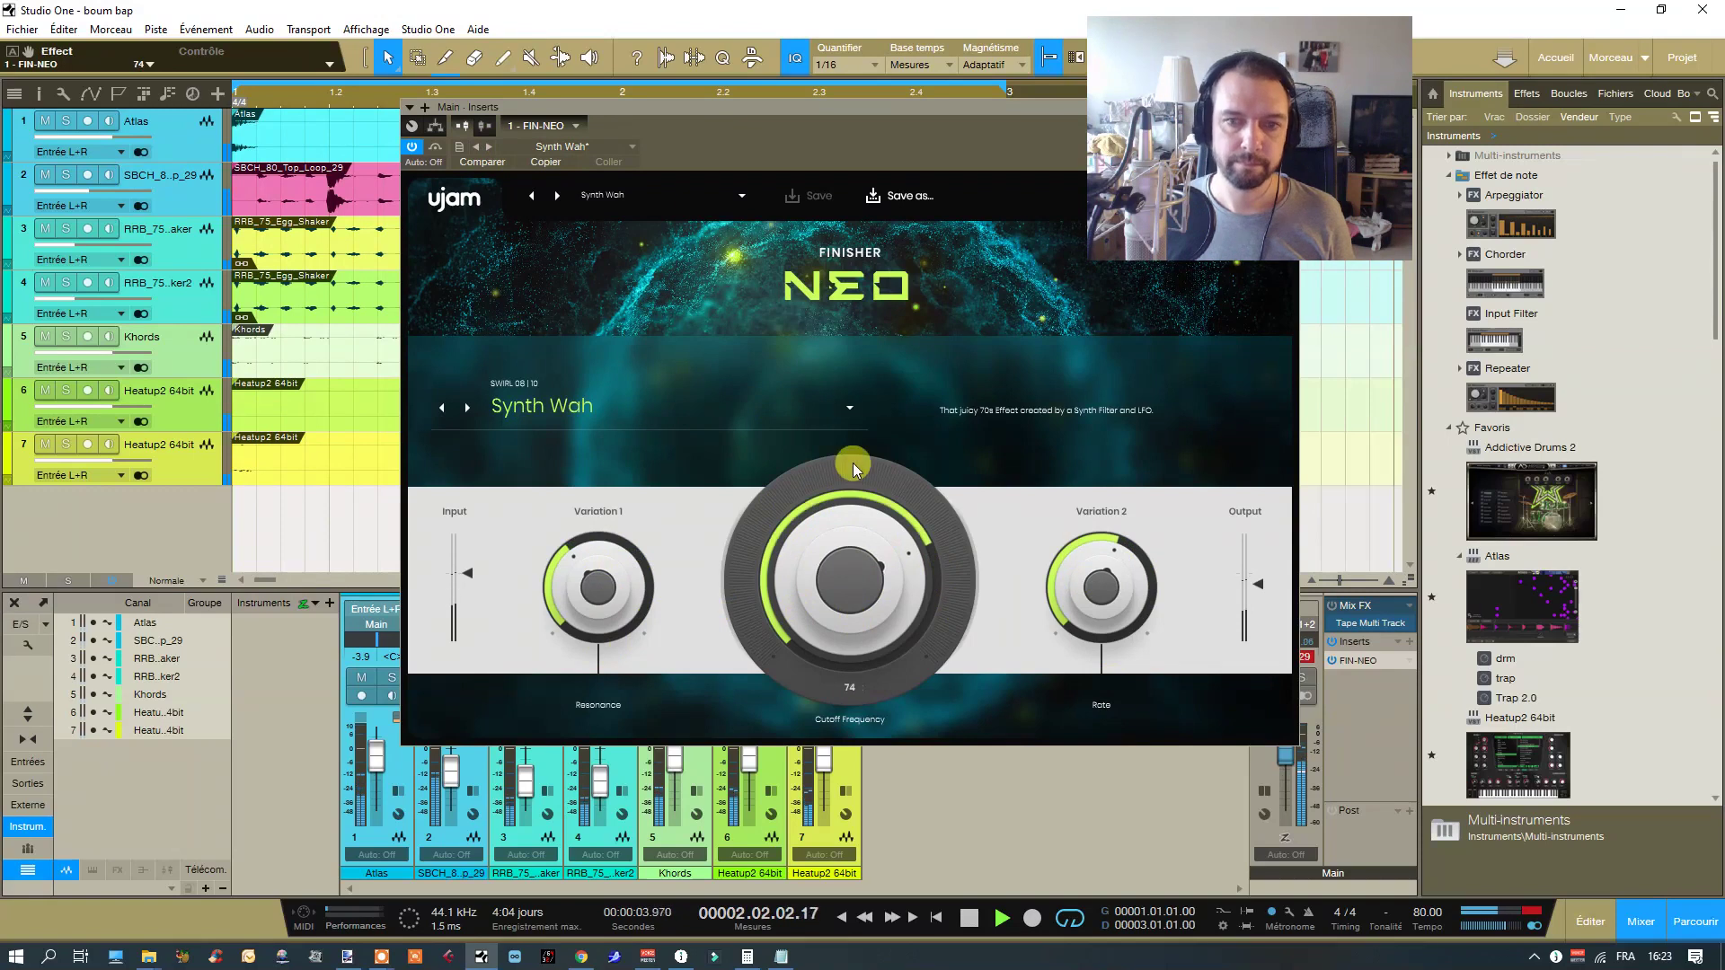
# - Audition the Trapped preset with Inside-/Outside Submarine at 23, and load the following preset and lower its Effect knob
pyautogui.click(488, 147)
pyautogui.moveTo(602, 587); pyautogui.dragTo(602, 559)
pyautogui.moveTo(595, 489); pyautogui.dragTo(580, 524)
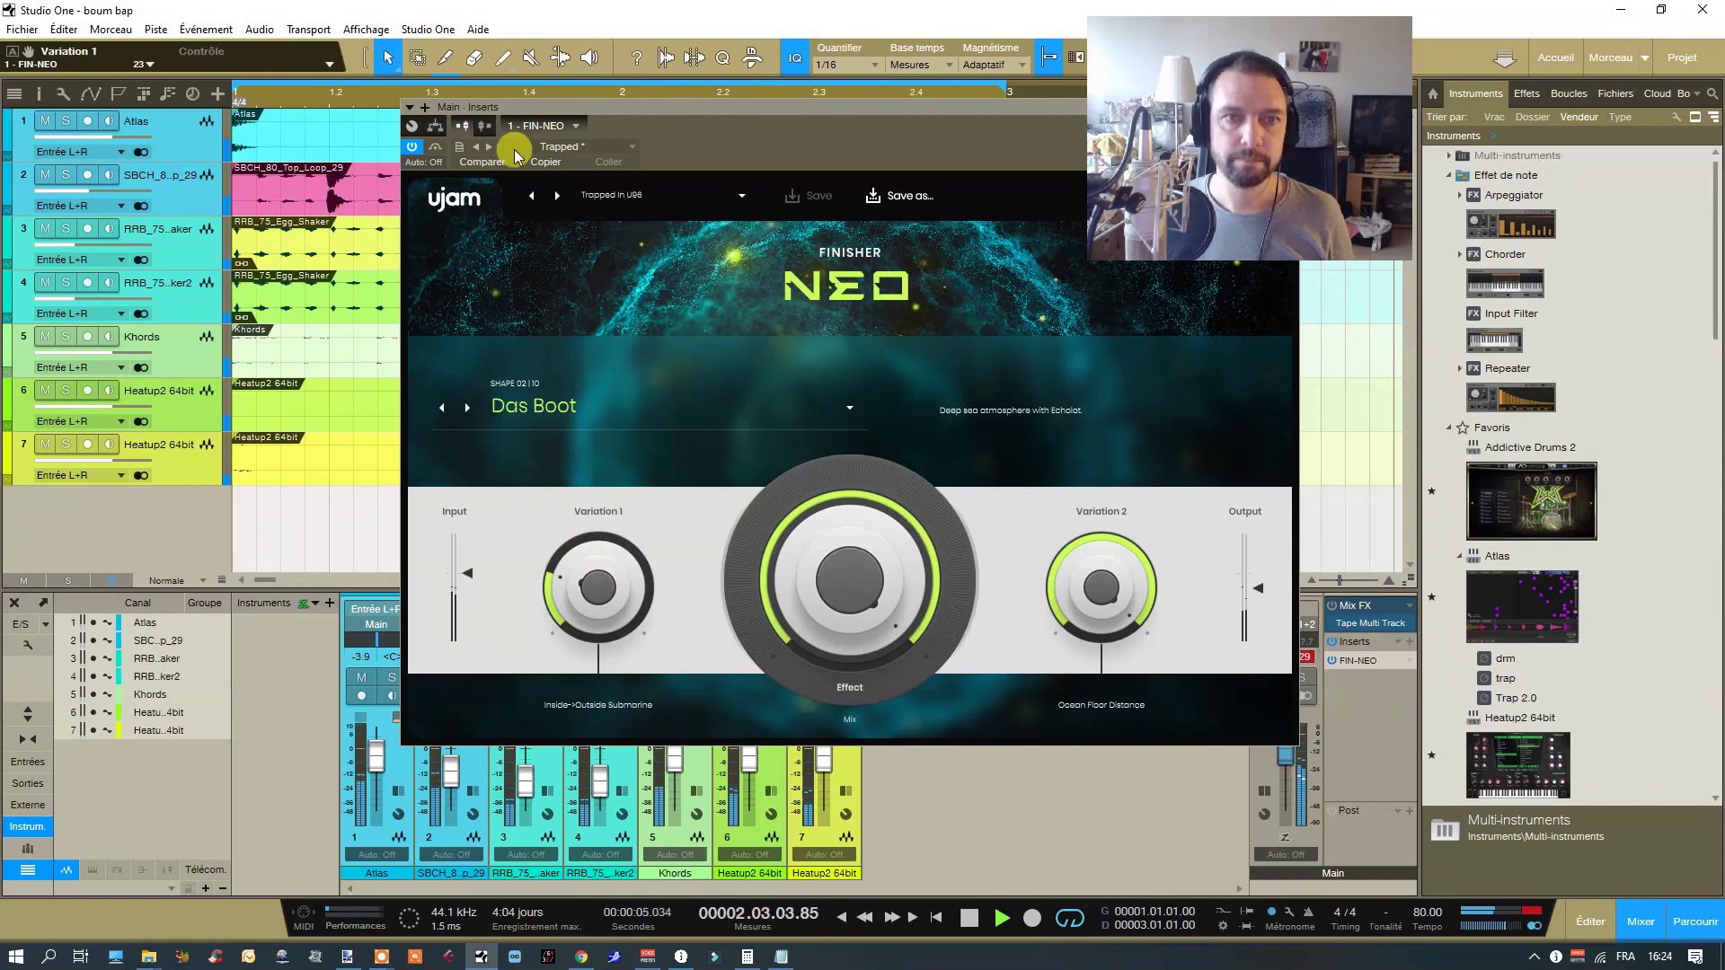
pyautogui.click(489, 146)
pyautogui.moveTo(822, 563)
pyautogui.mouseDown()
pyautogui.moveTo(822, 745)
pyautogui.moveTo(822, 575)
pyautogui.moveTo(809, 705)
pyautogui.moveTo(820, 694)
pyautogui.moveTo(827, 710)
pyautogui.mouseUp()
# - Load the Underwater preset, lower the Cutoff Frequency, raise Resonance to 75, and stop playback
pyautogui.click(489, 148)
pyautogui.moveTo(818, 532); pyautogui.dragTo(815, 649)
pyautogui.moveTo(640, 634); pyautogui.dragTo(591, 559)
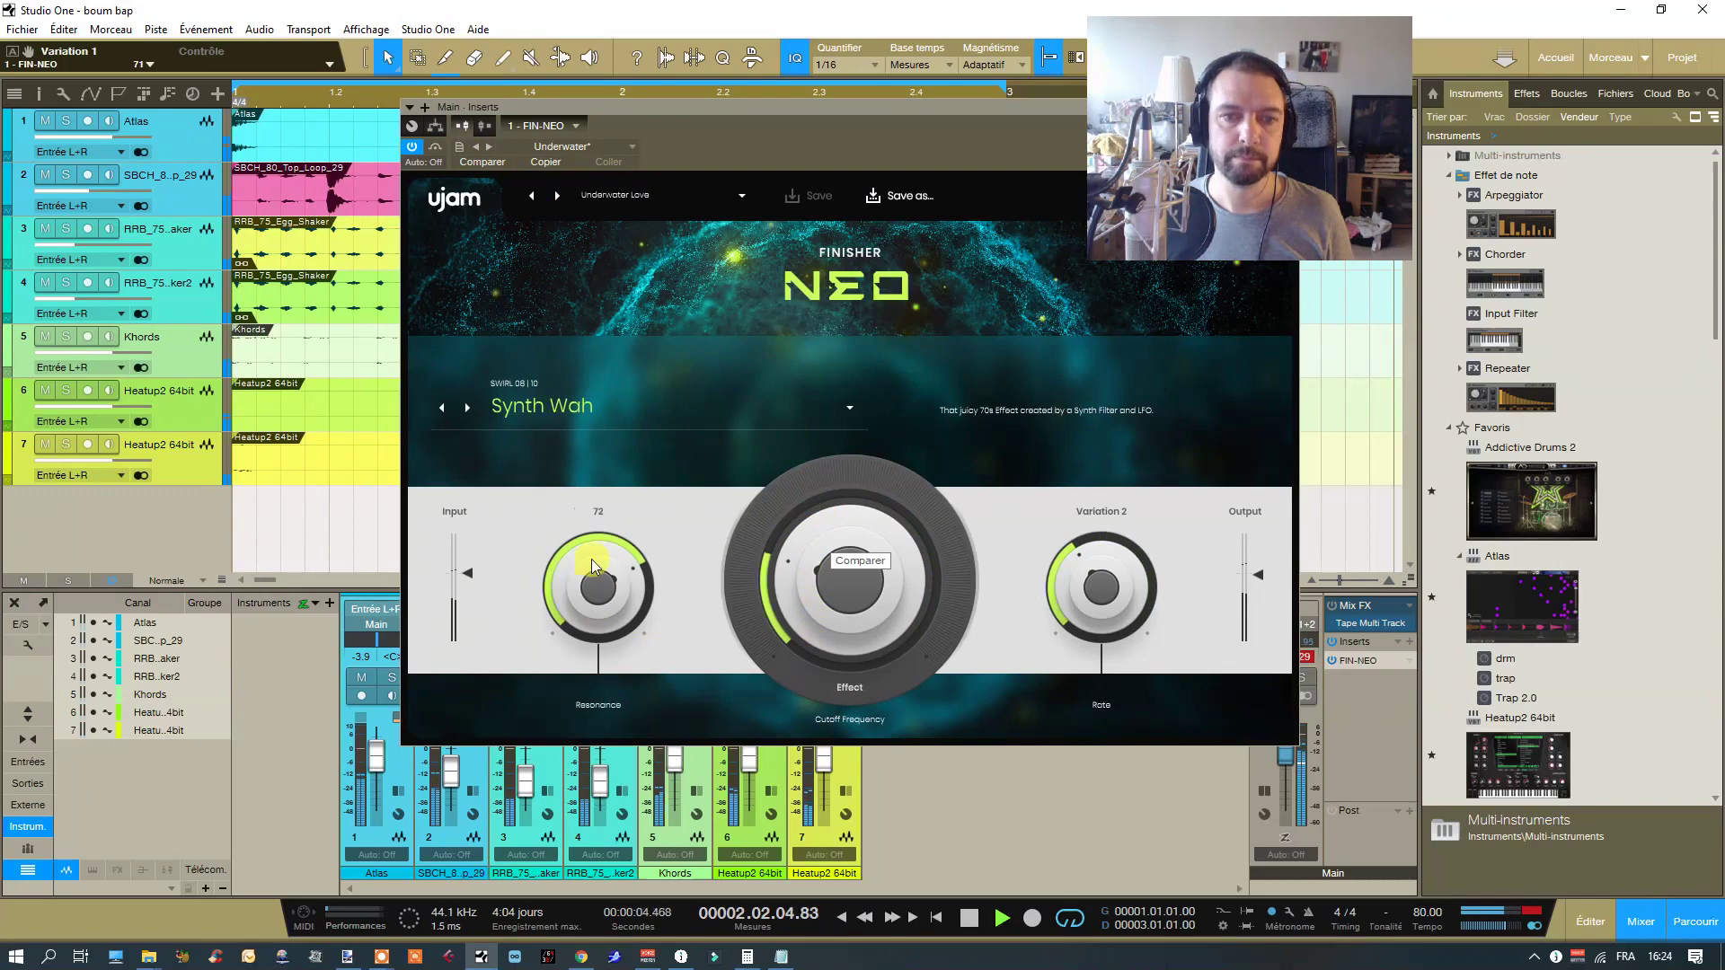
pyautogui.click(970, 924)
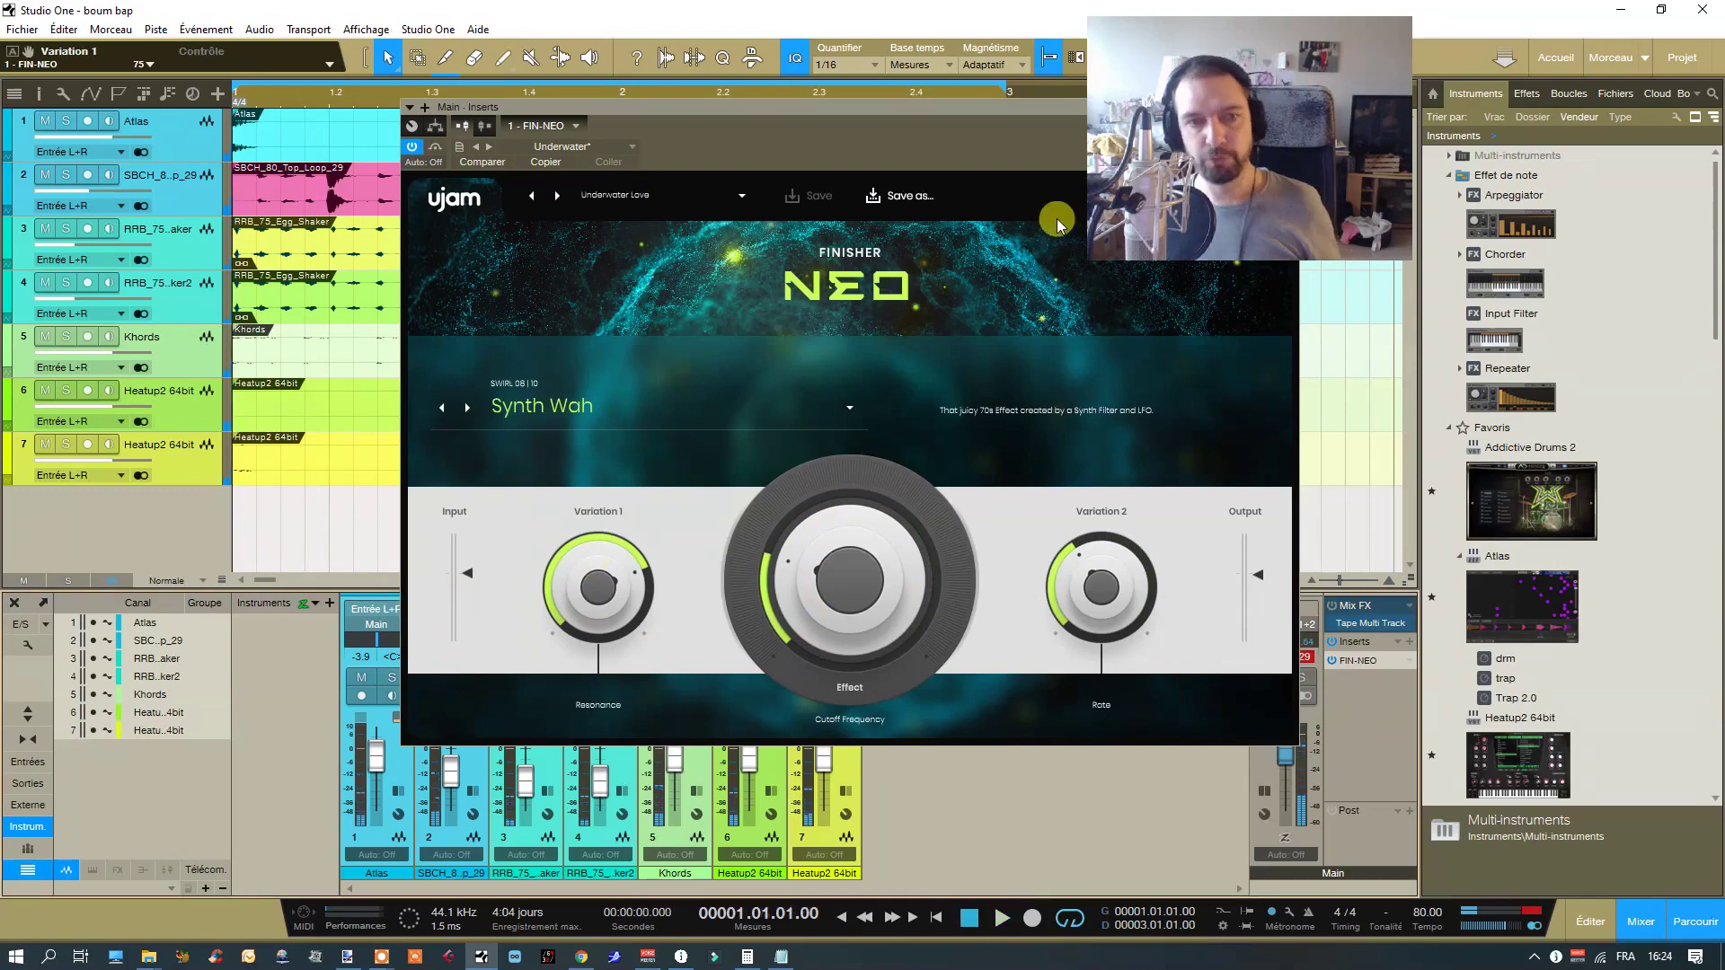